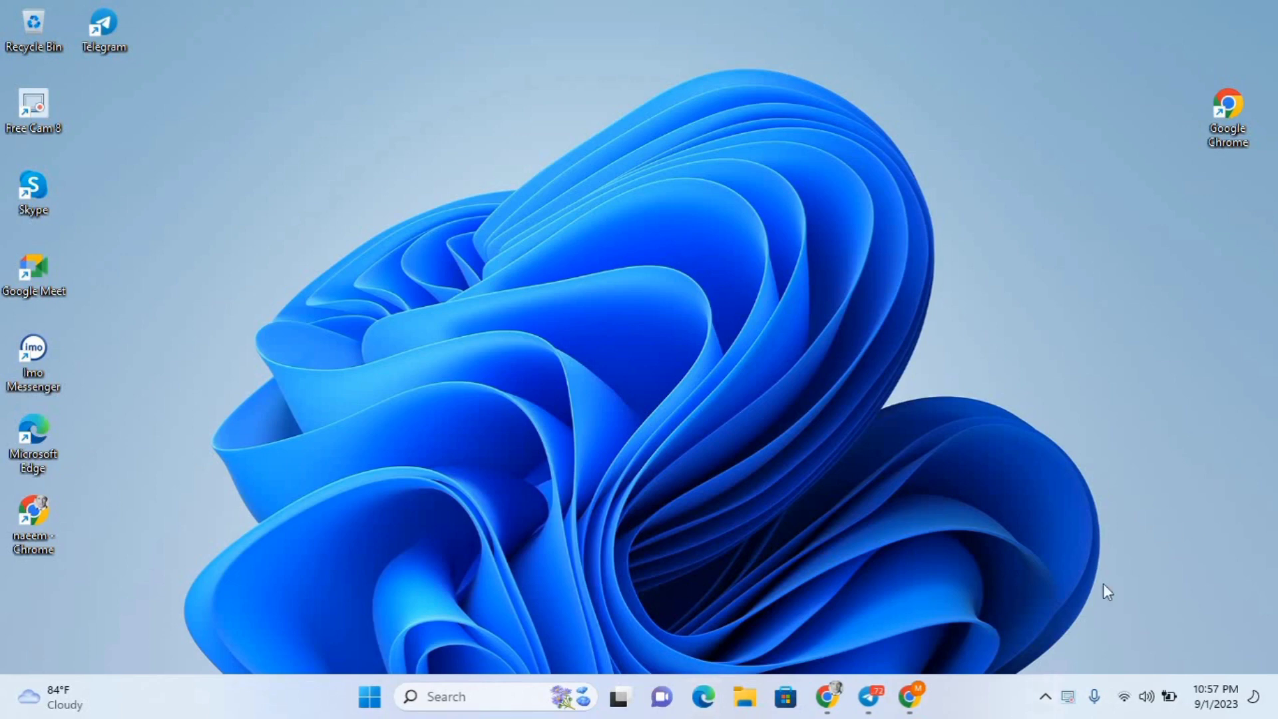
Open the Chrome profile's window maximized, search Google for "blogger sign in", and open Blogger's Sign in result
click(909, 696)
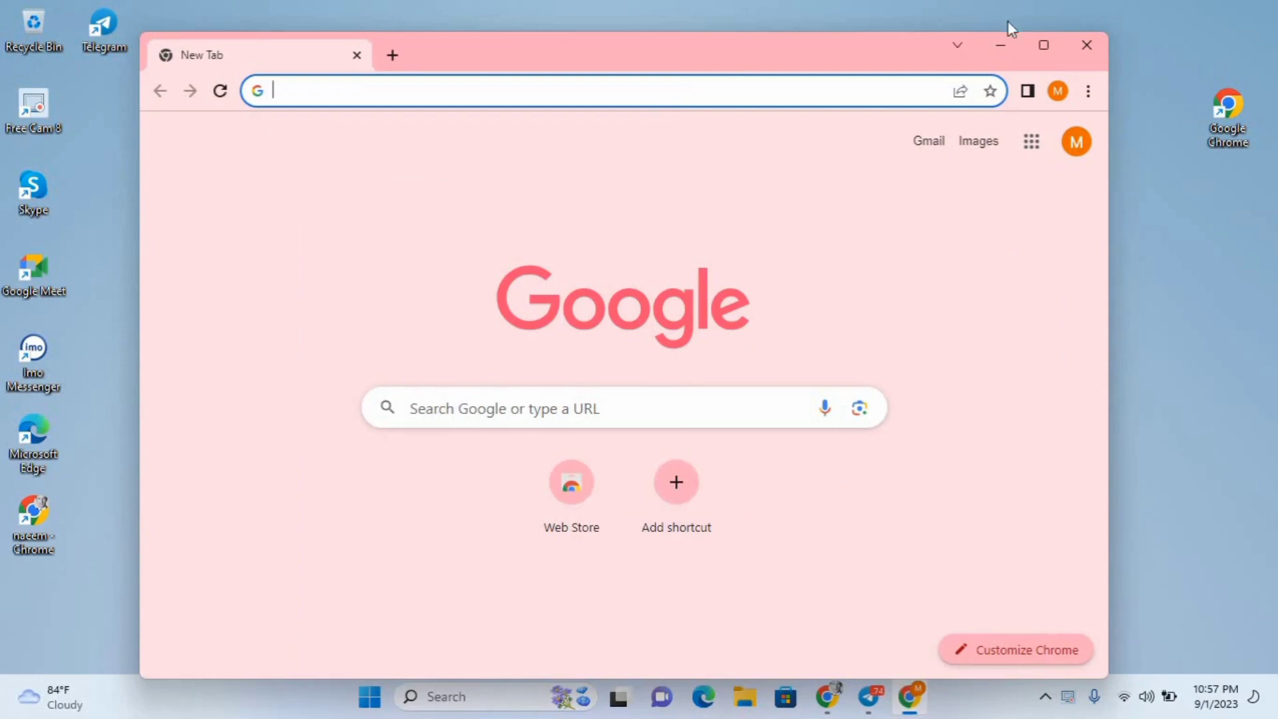
click(1042, 44)
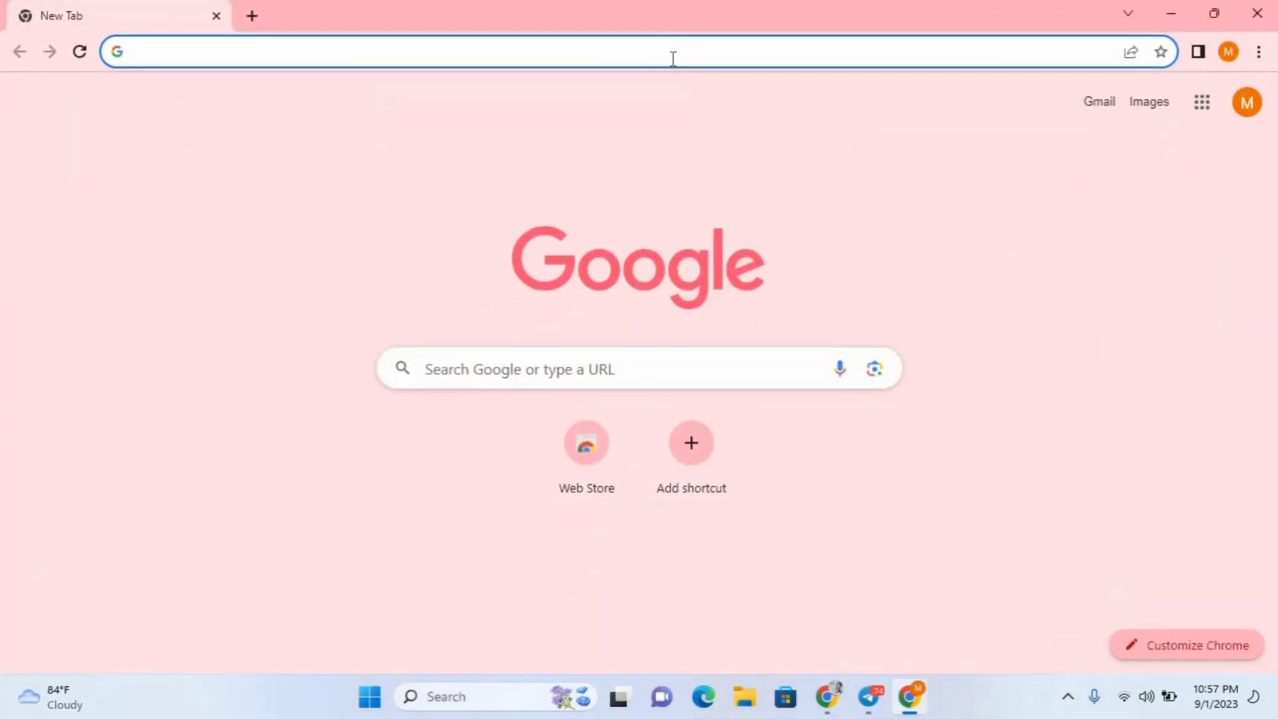
click(672, 53)
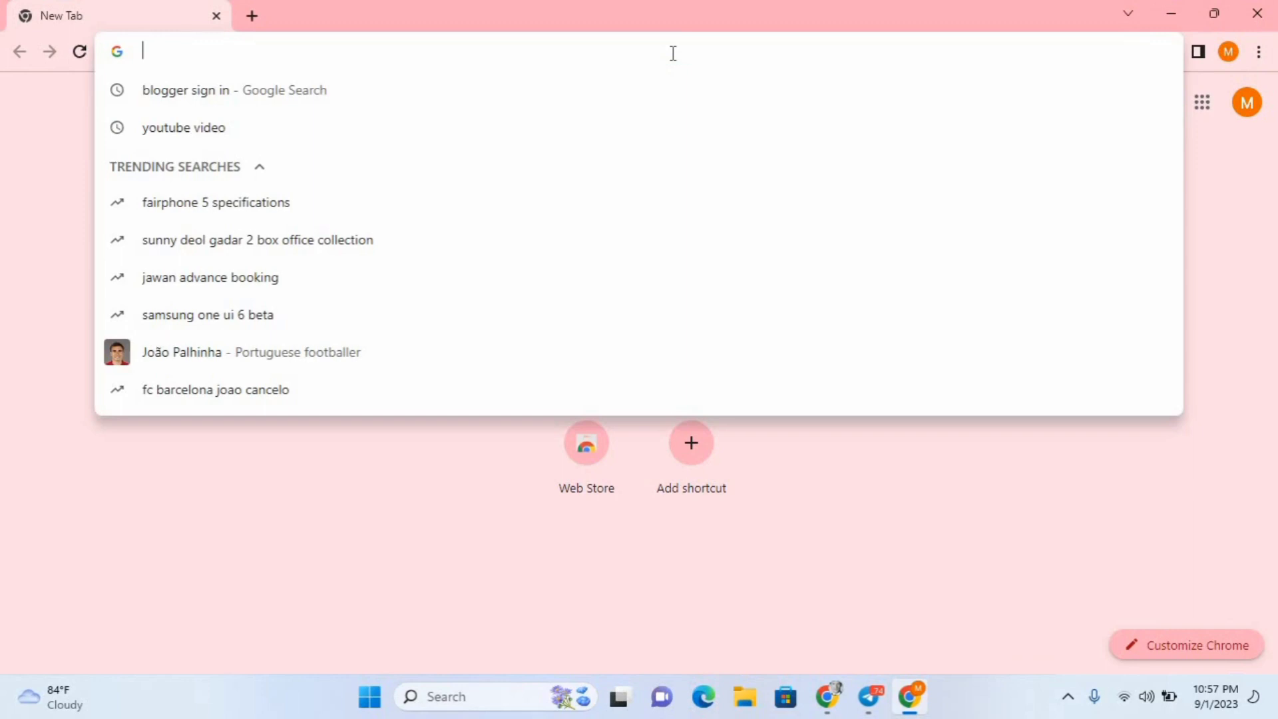
key(Down)
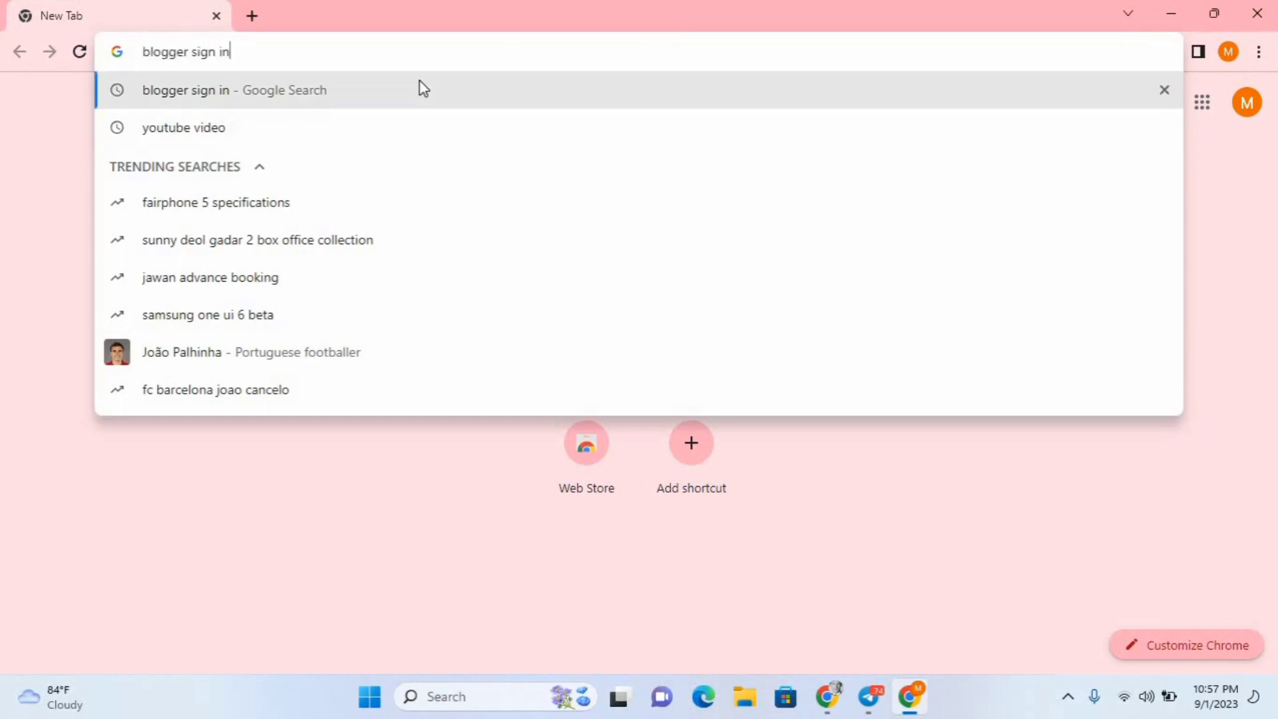
click(423, 88)
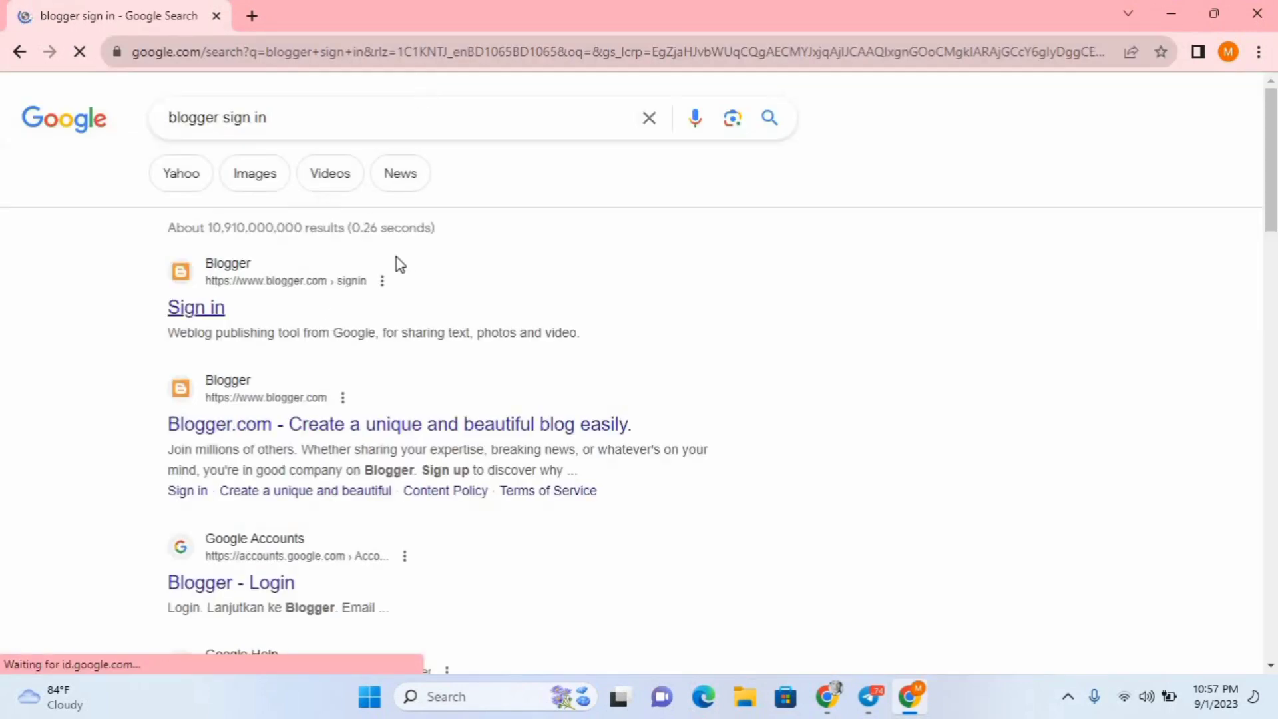
click(198, 310)
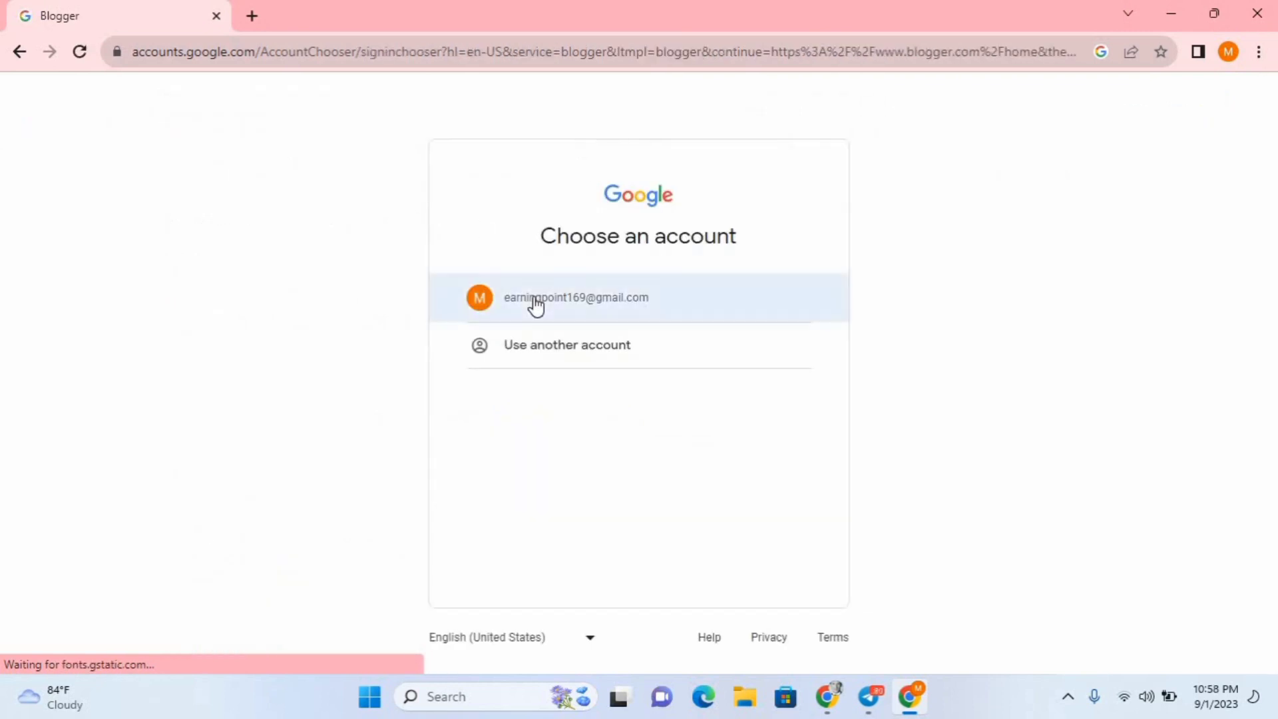
Sign in with the listed Google account by entering the account password
click(602, 298)
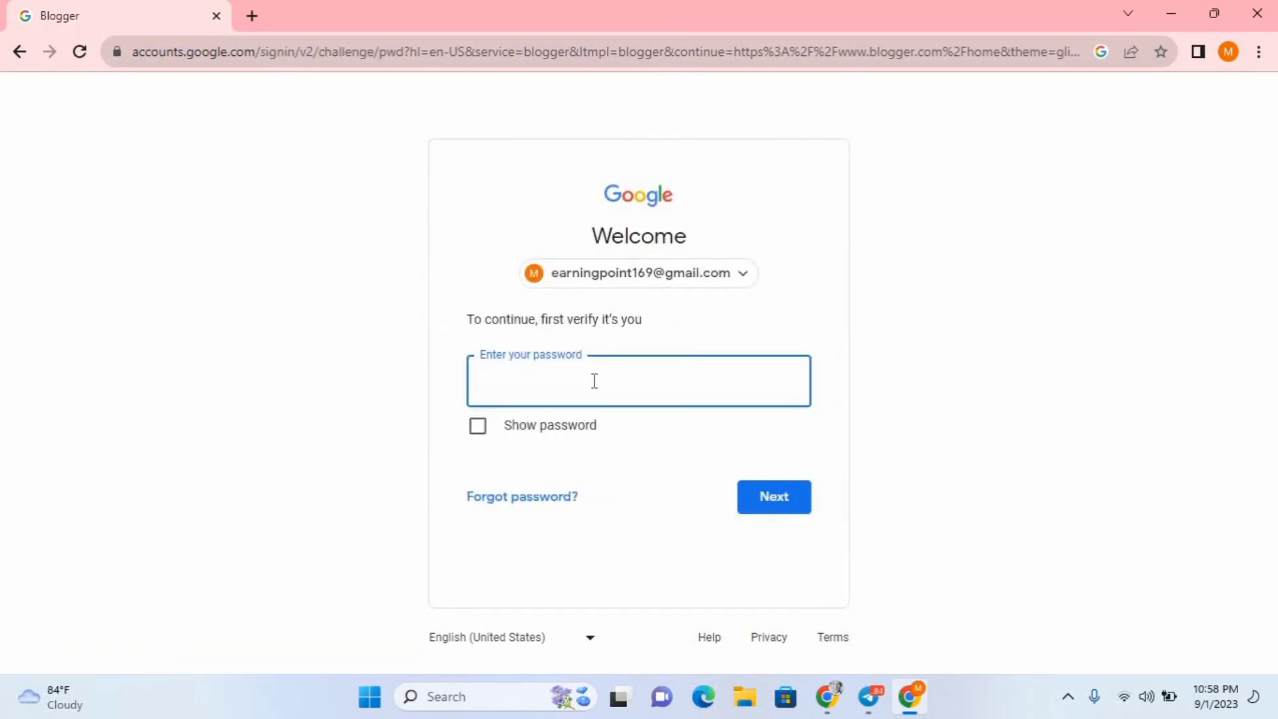
text(•••••)
click(789, 511)
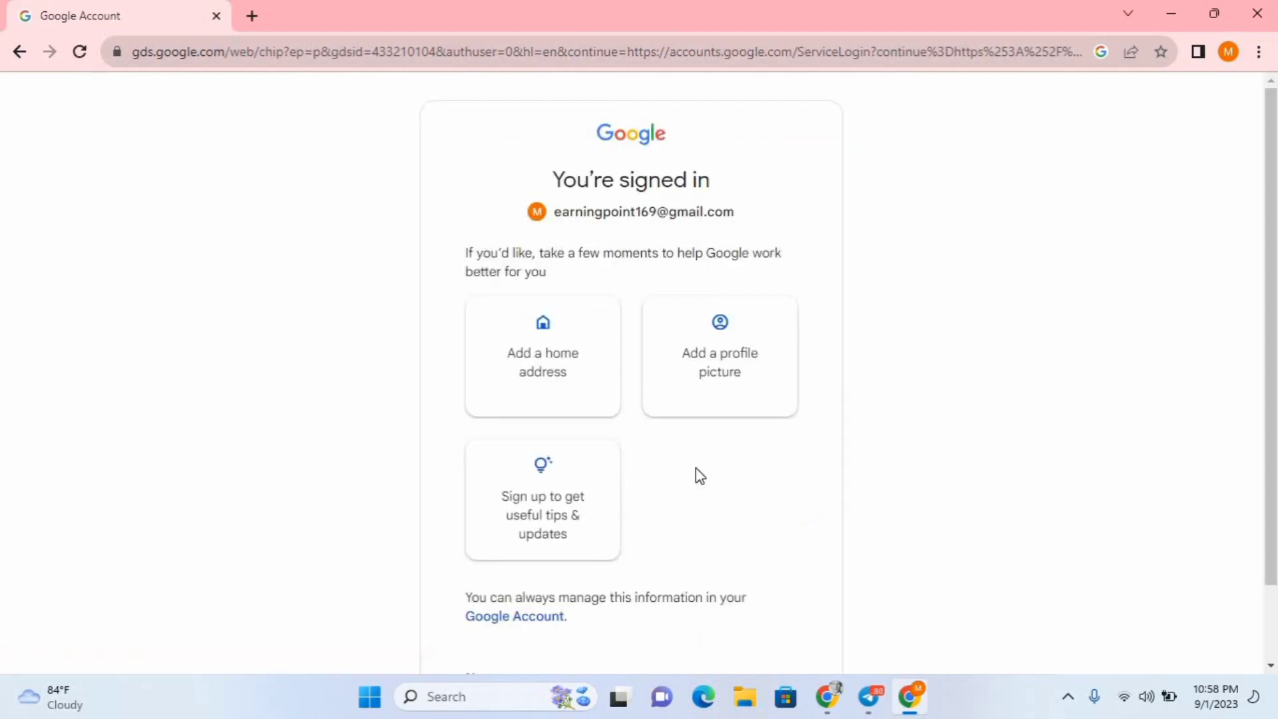
Save the Google account's home address from the suggested places and continue to Blogger's blog setup
click(583, 396)
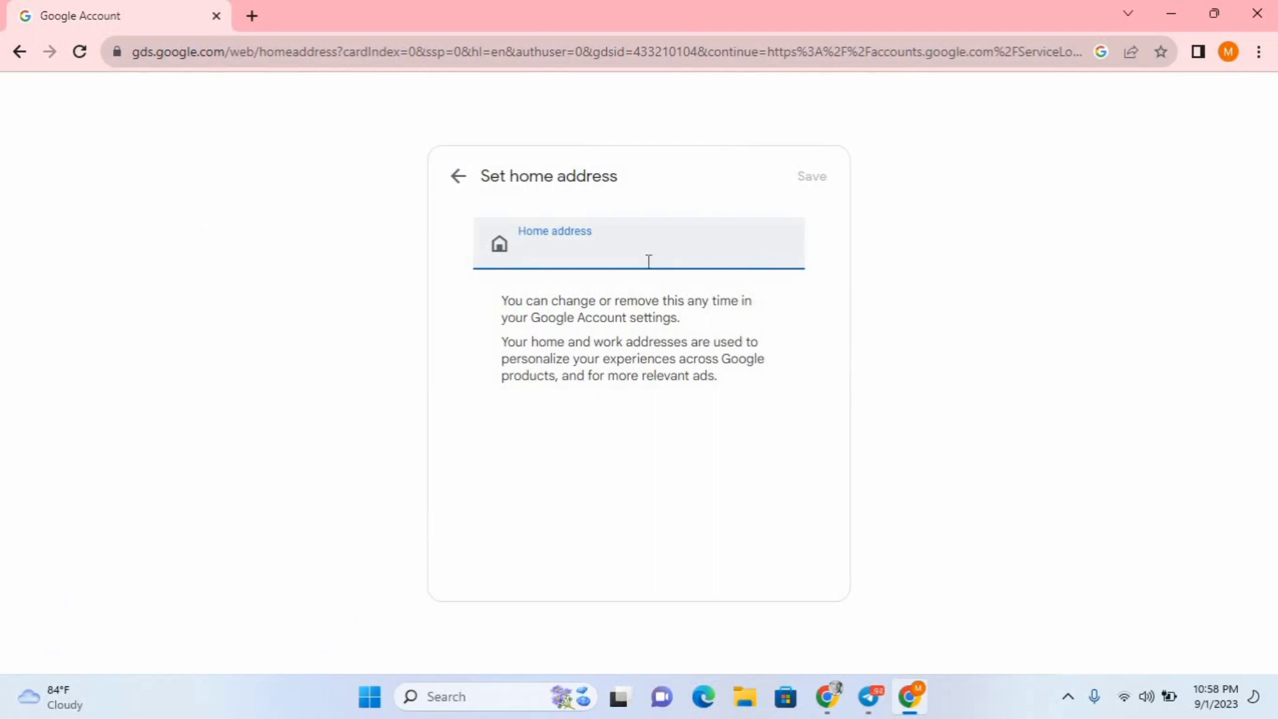
text(khust)
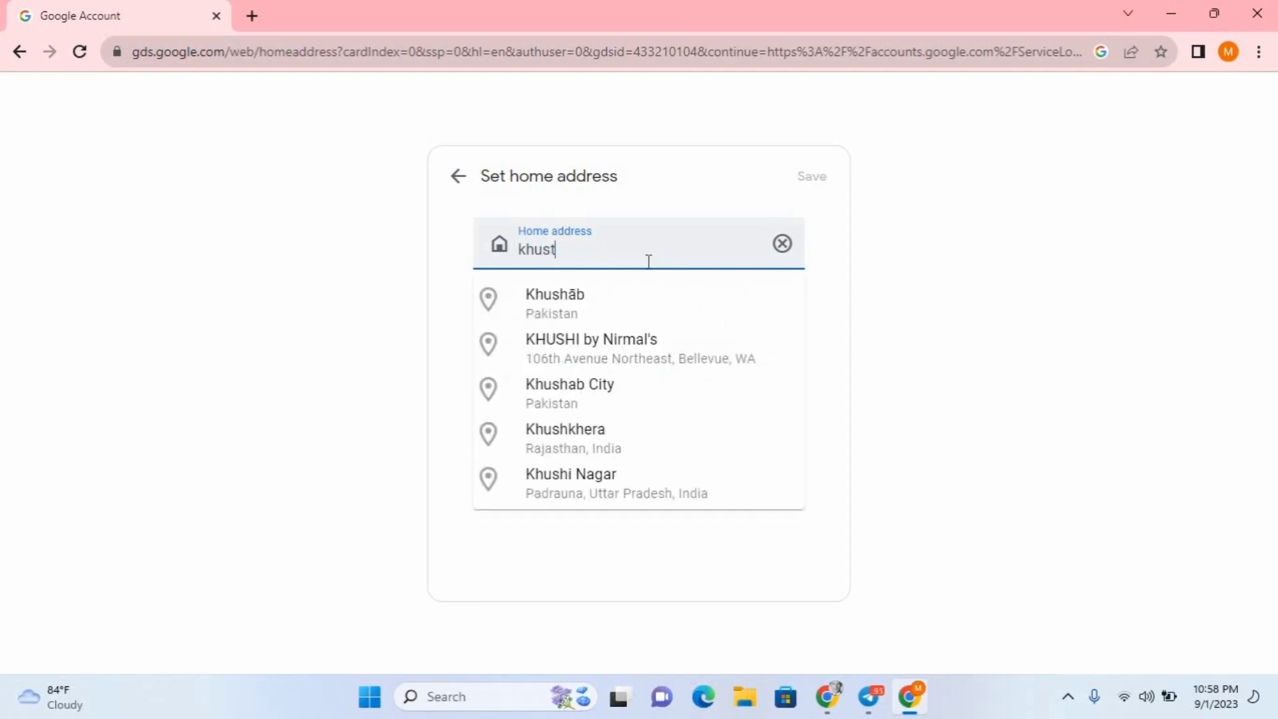
text(ia)
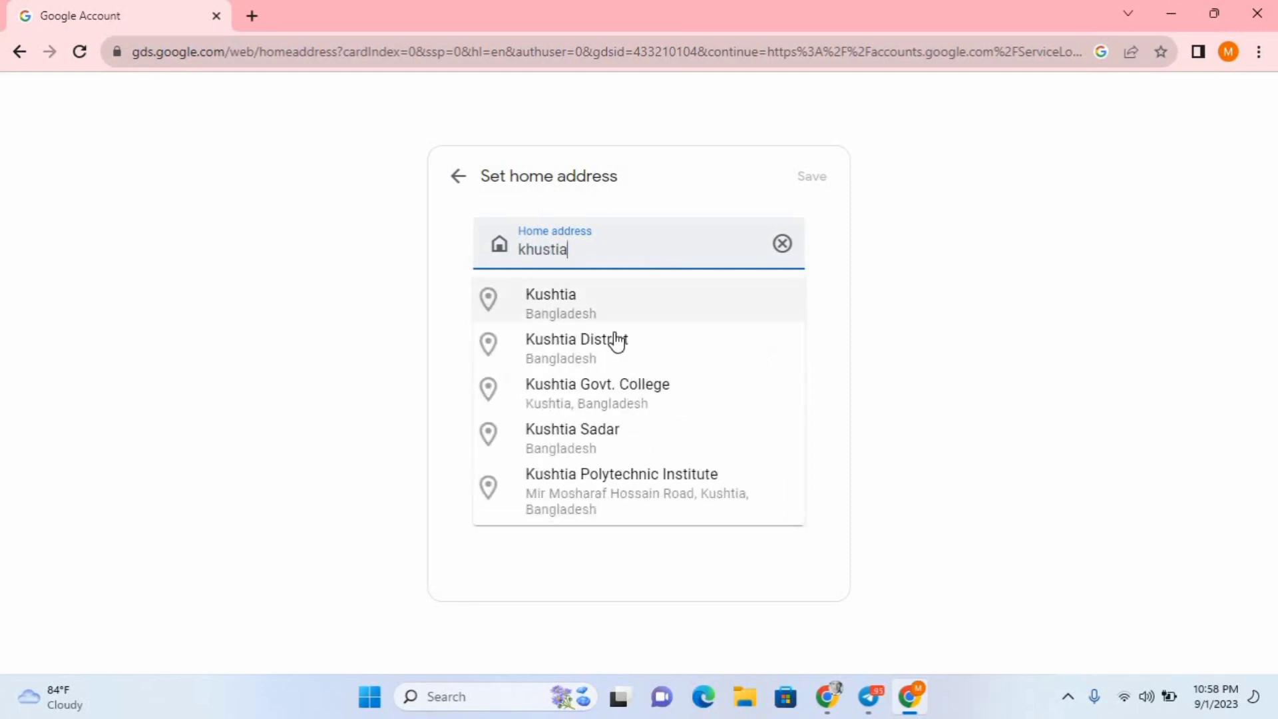
click(619, 341)
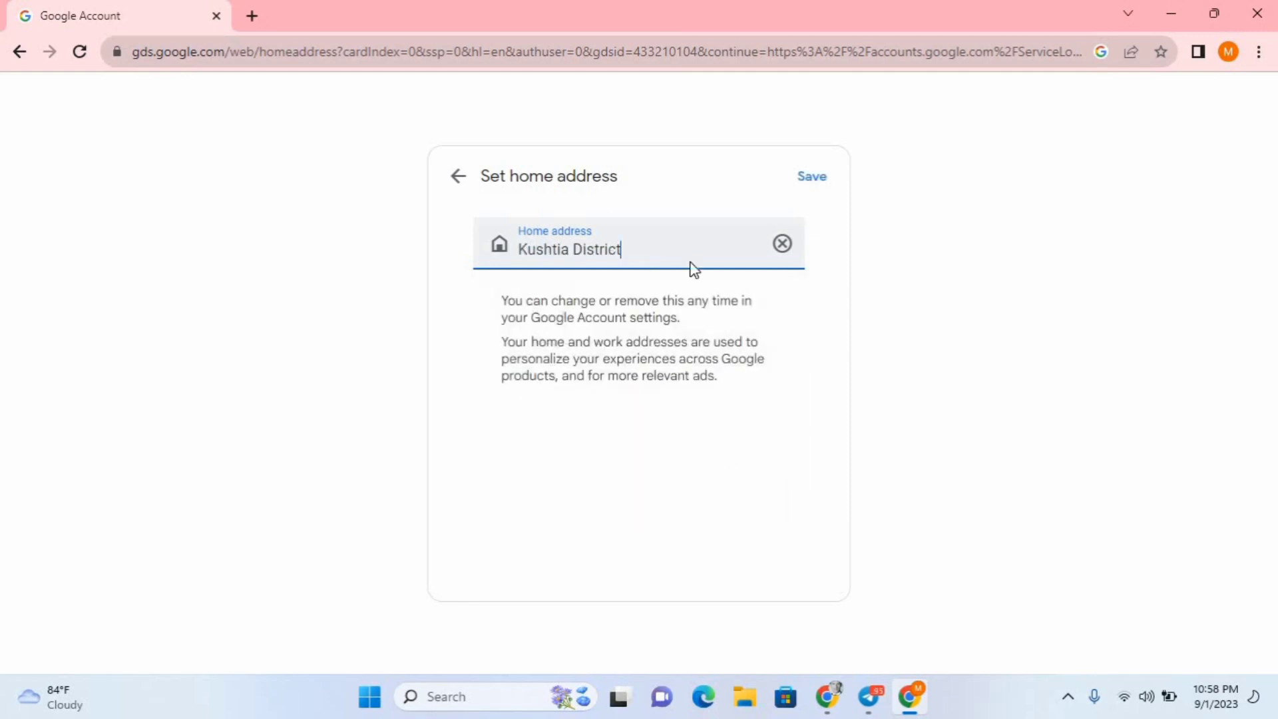
click(811, 192)
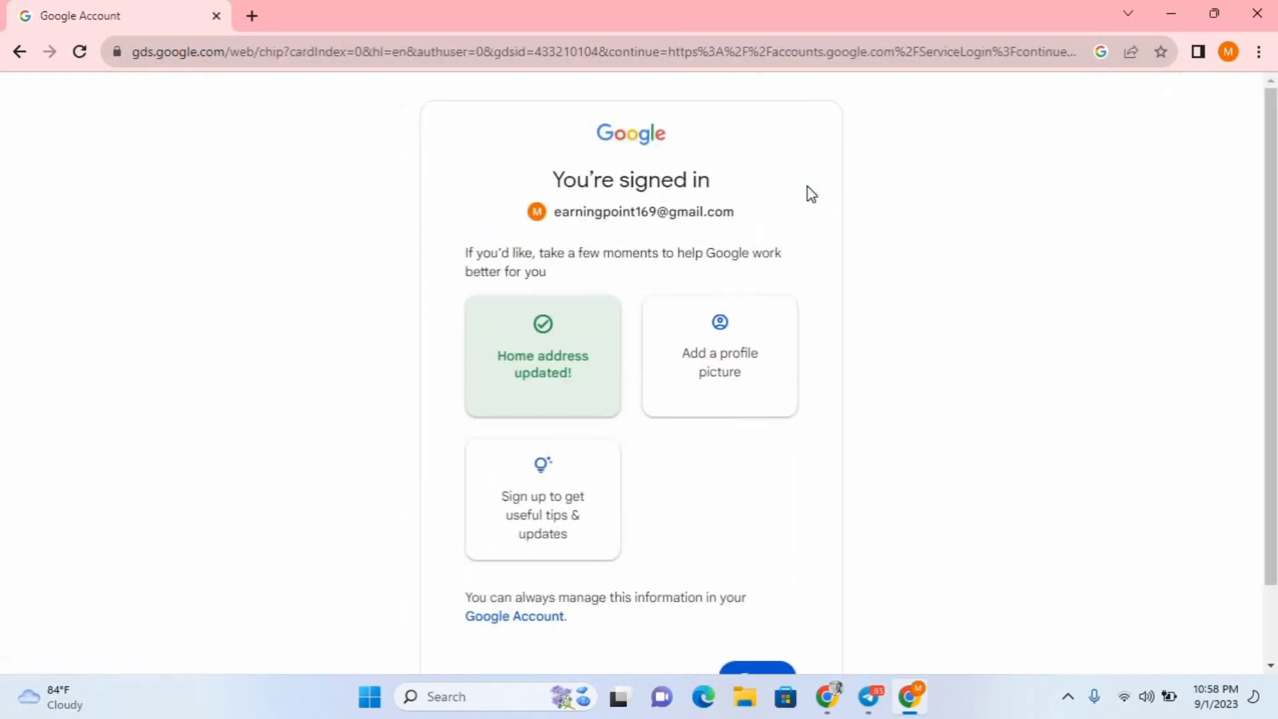
click(748, 672)
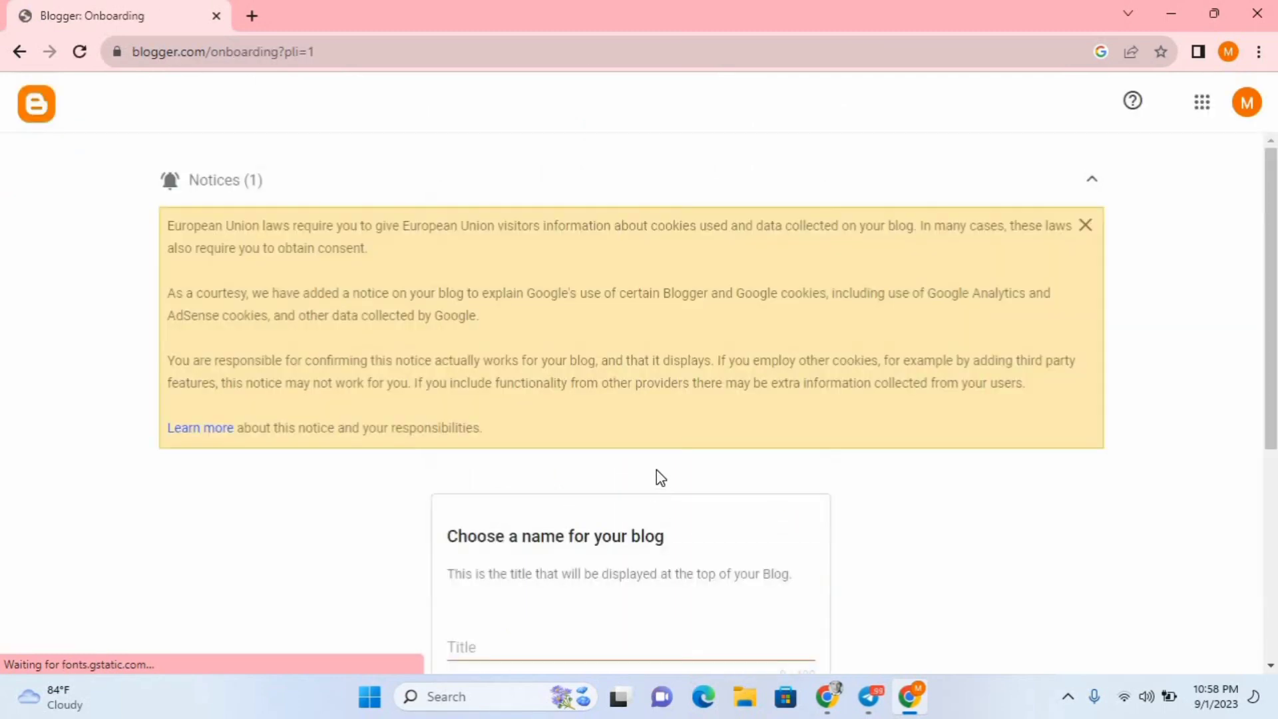
Dismiss the European Union cookie notice and title the new blog "Giveway"
click(1086, 226)
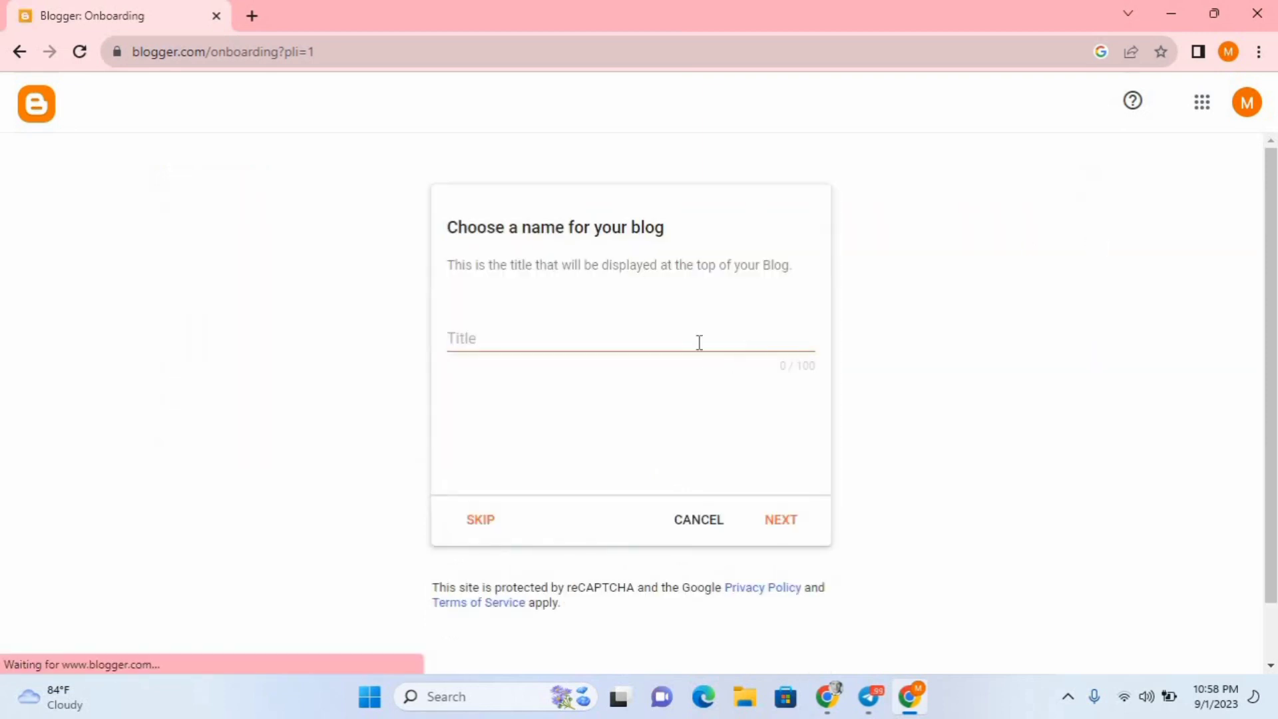
click(698, 341)
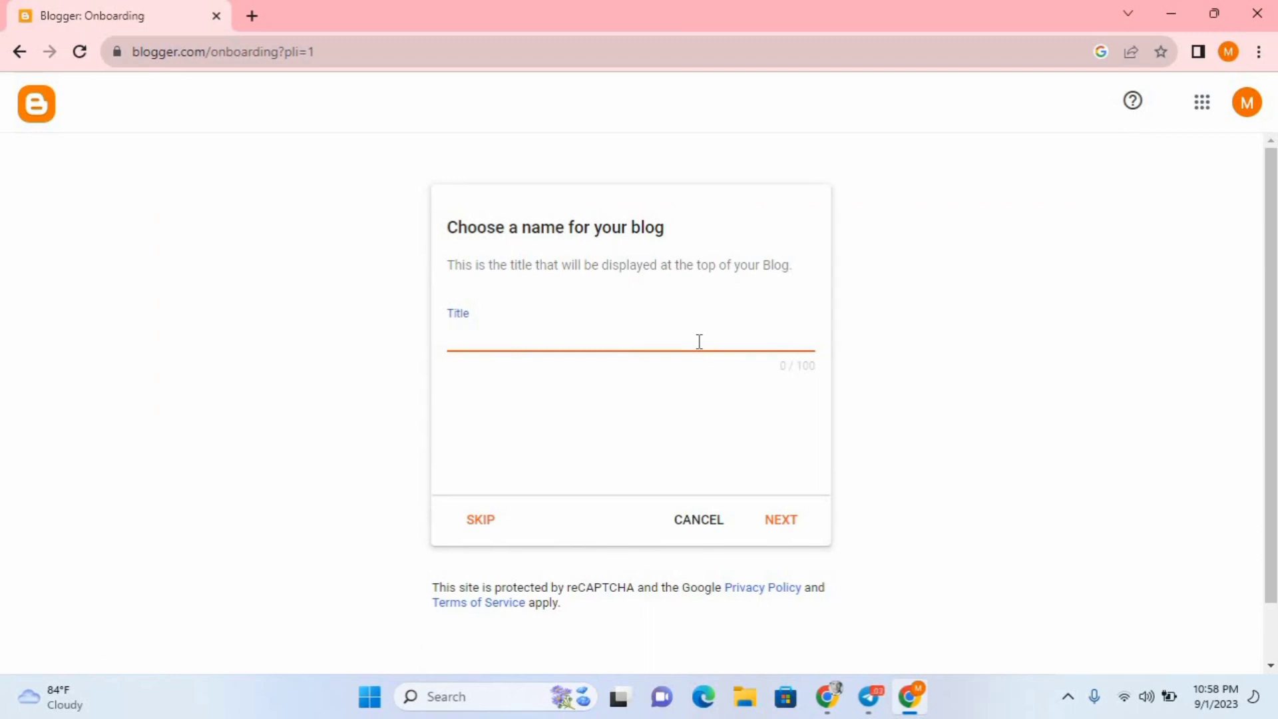
text(Giveway)
click(786, 531)
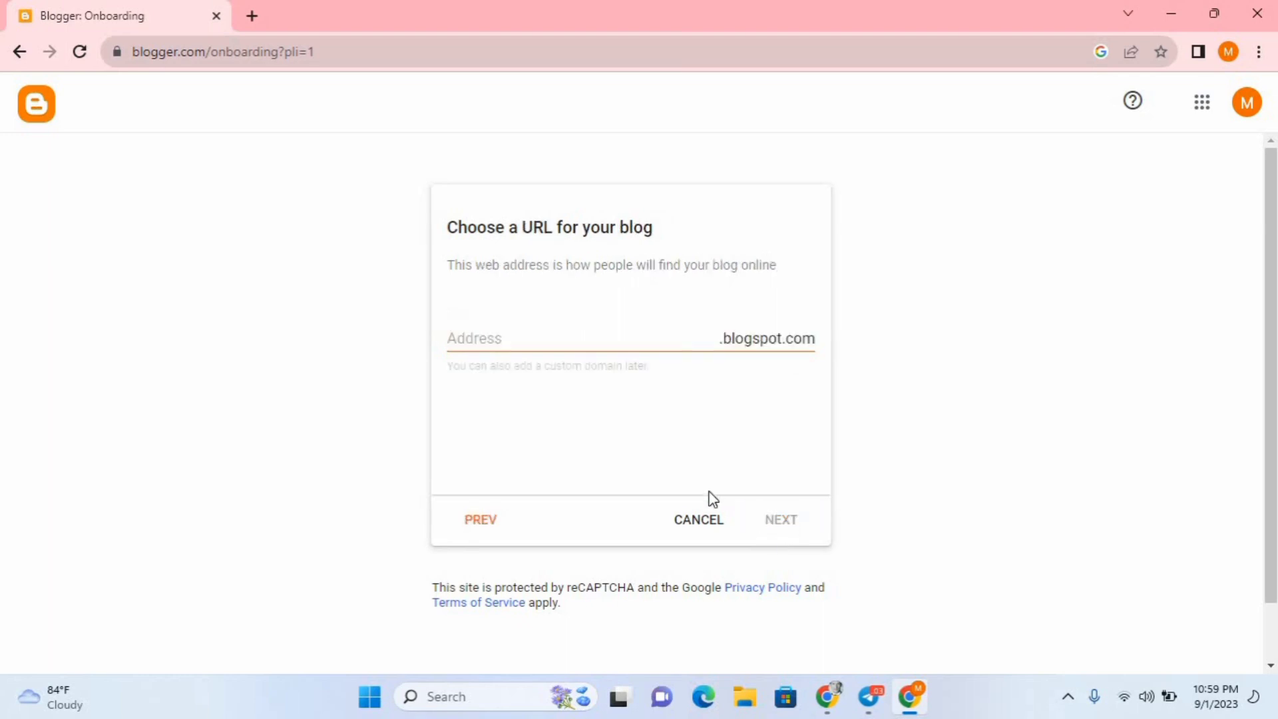
Set the blog's web address to givecard2024.blogspot.com and proceed to the display name
click(624, 340)
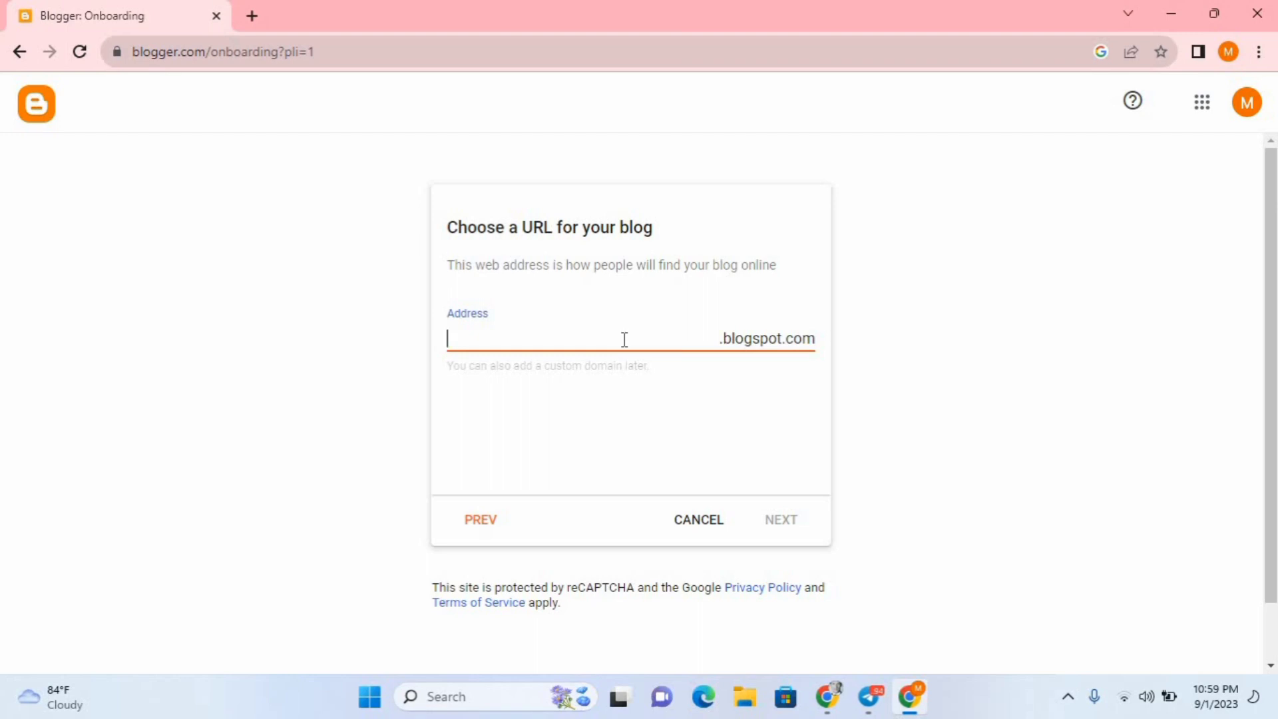
text(givecard2024)
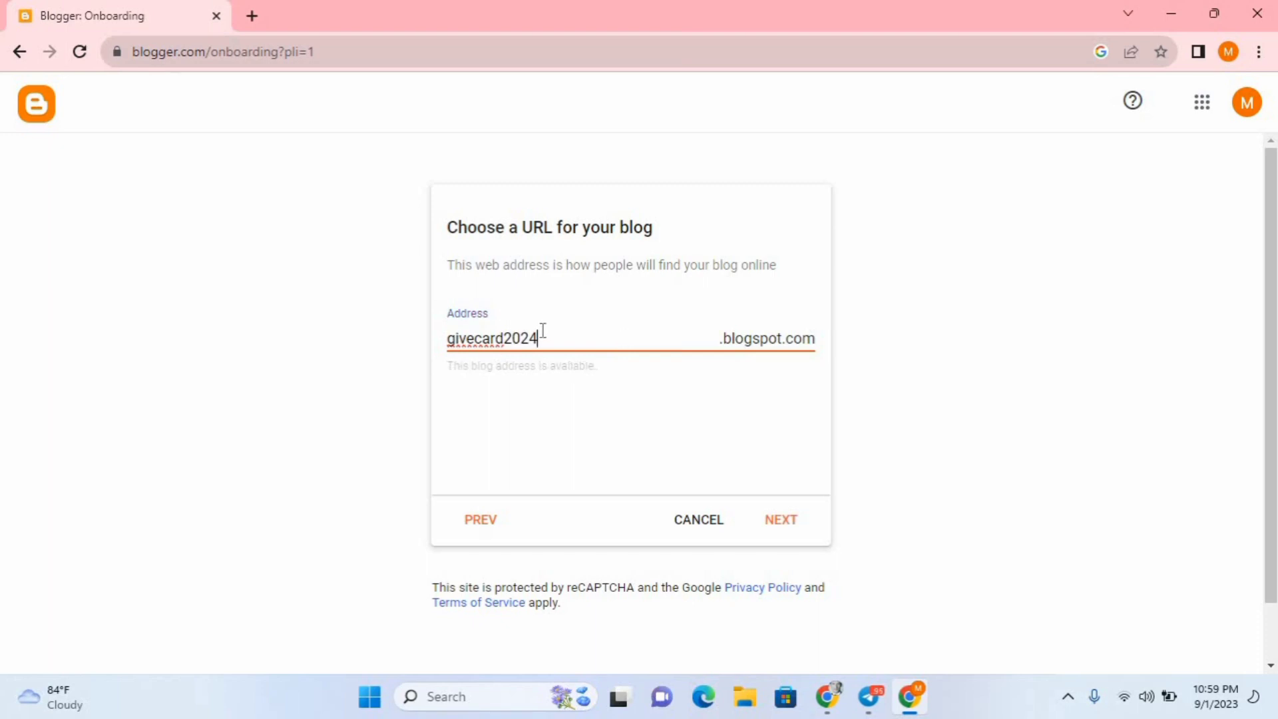
click(781, 519)
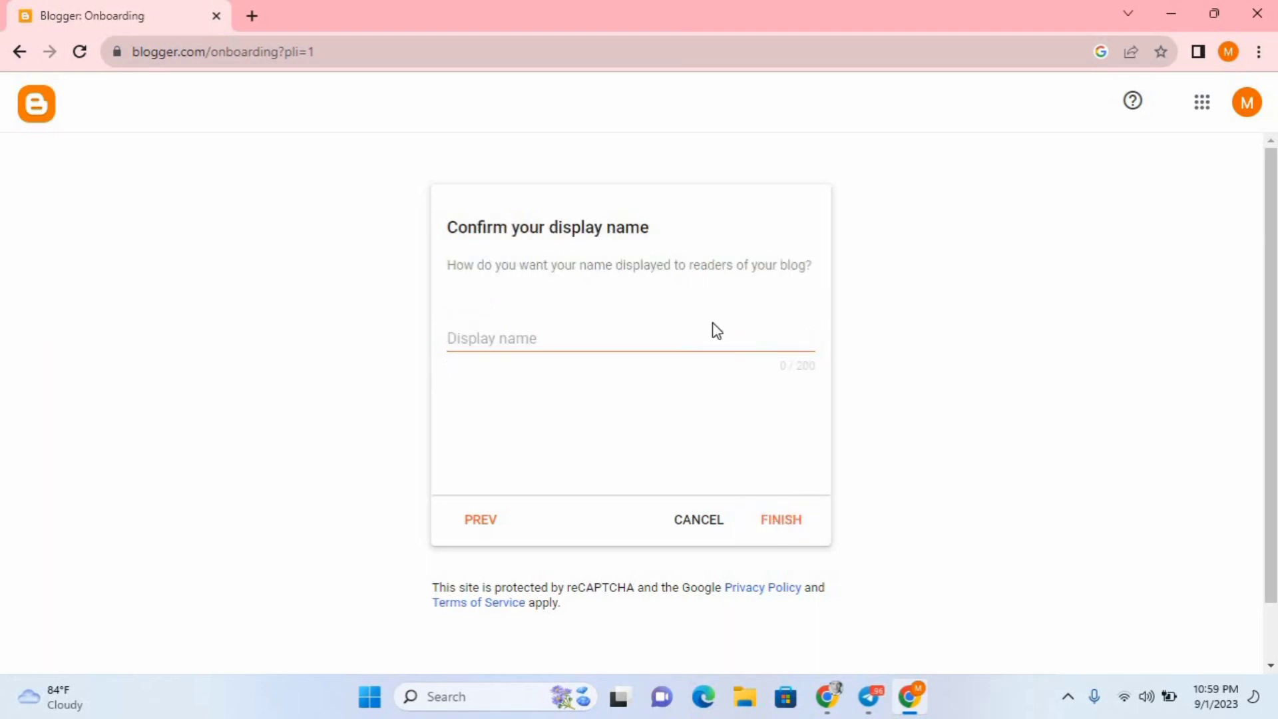
Enter the author's display name and finish creating the blog
click(708, 339)
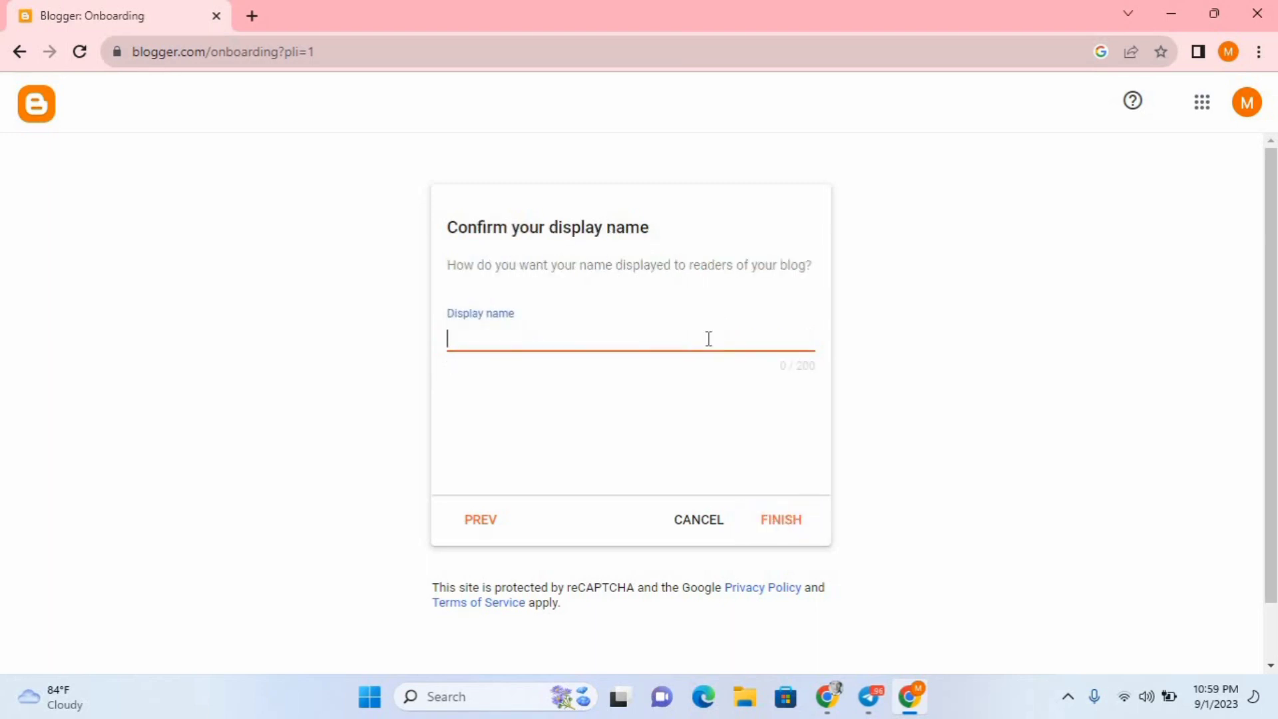
text(Naeem)
click(795, 519)
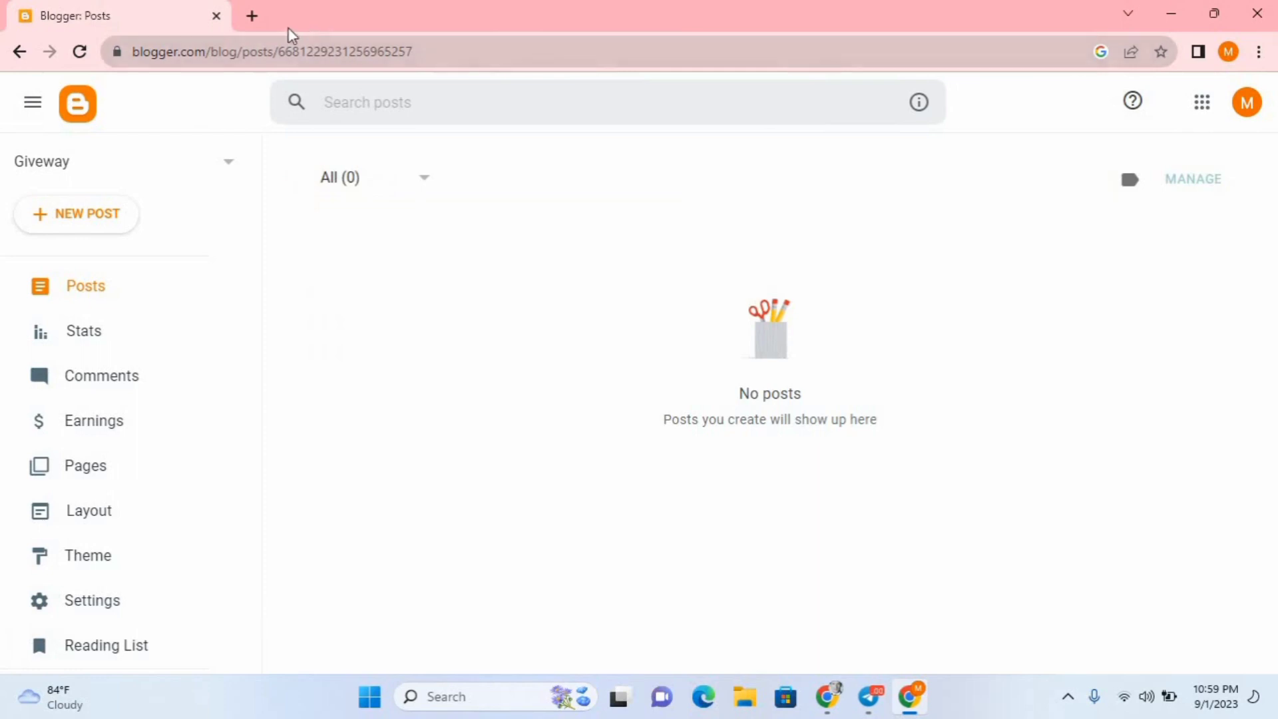
Open Gmail in a new tab, view the comment subscription request from 'Giveway', and return to the Blogger dashboard
click(252, 16)
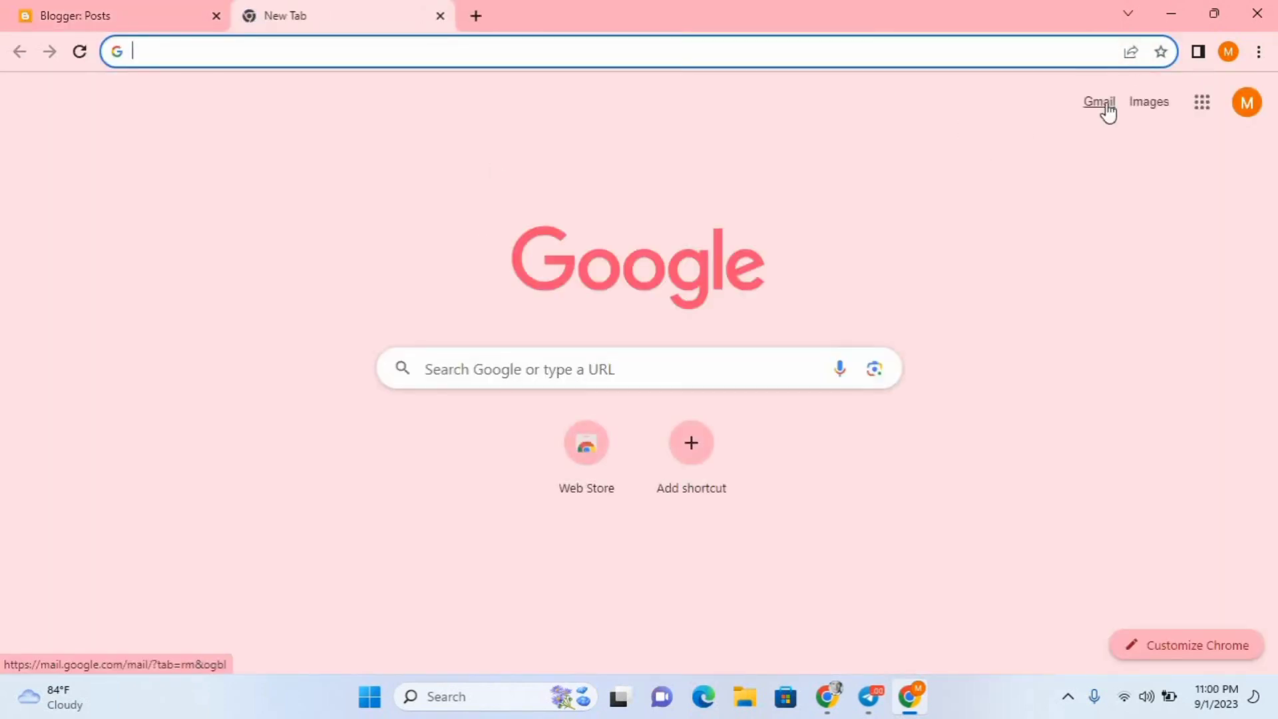
click(1105, 105)
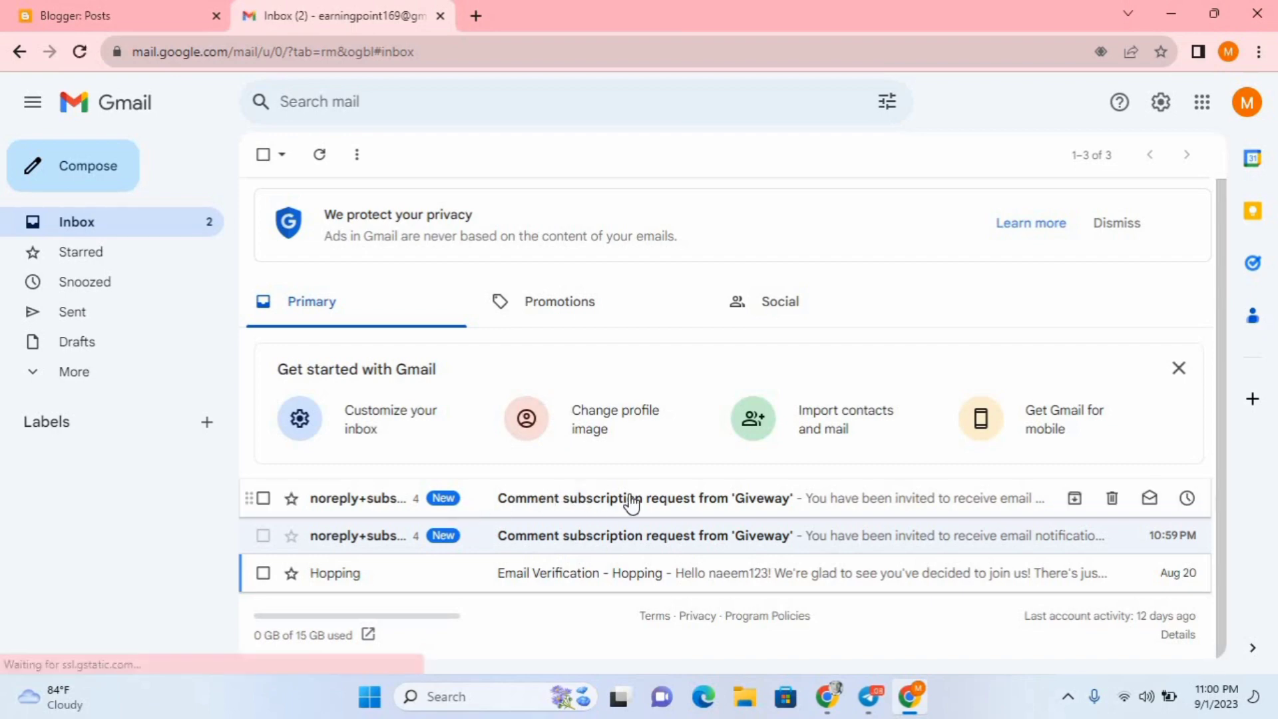
click(669, 496)
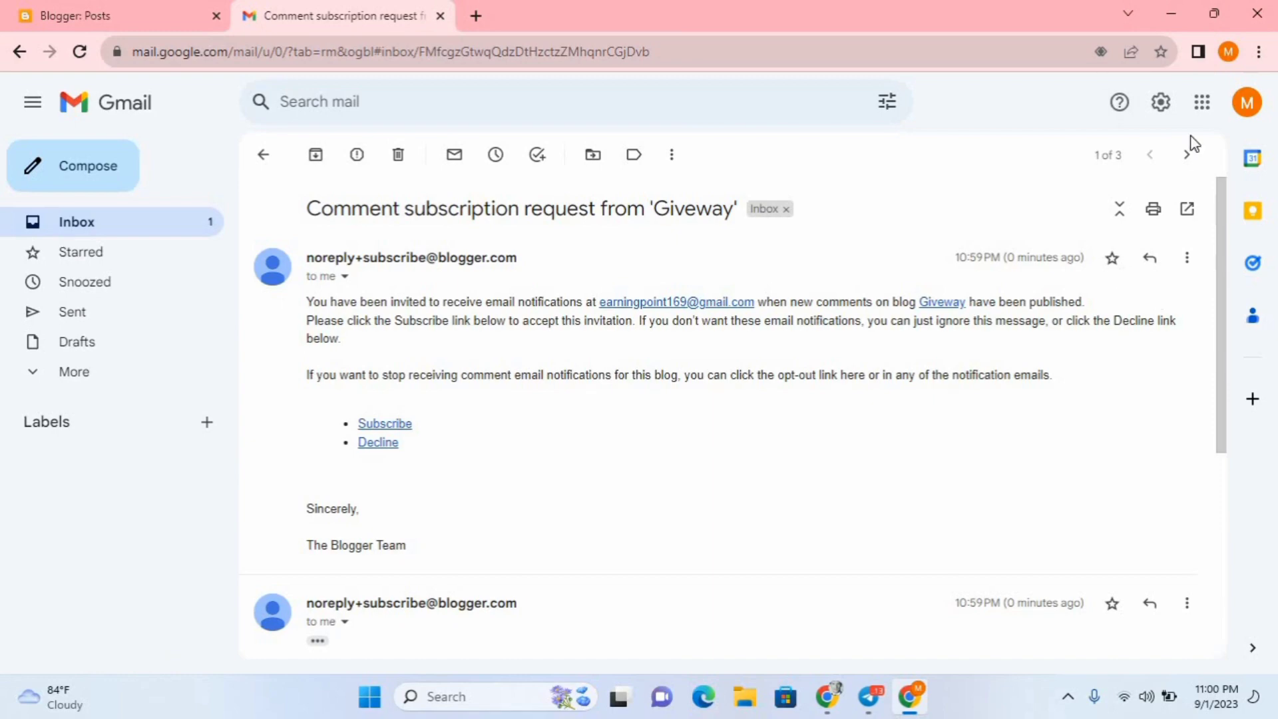
click(149, 21)
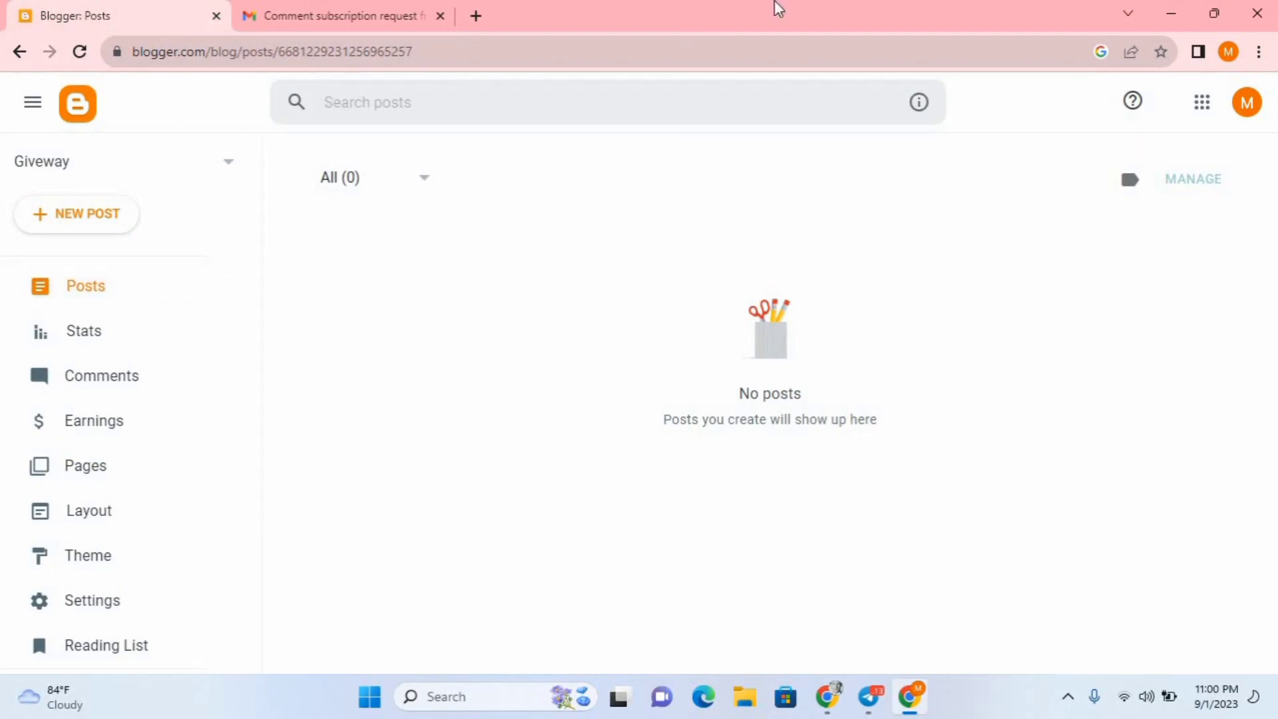
Switch to the other Chrome profile's window and create a new post in its Blogger blog
click(1164, 16)
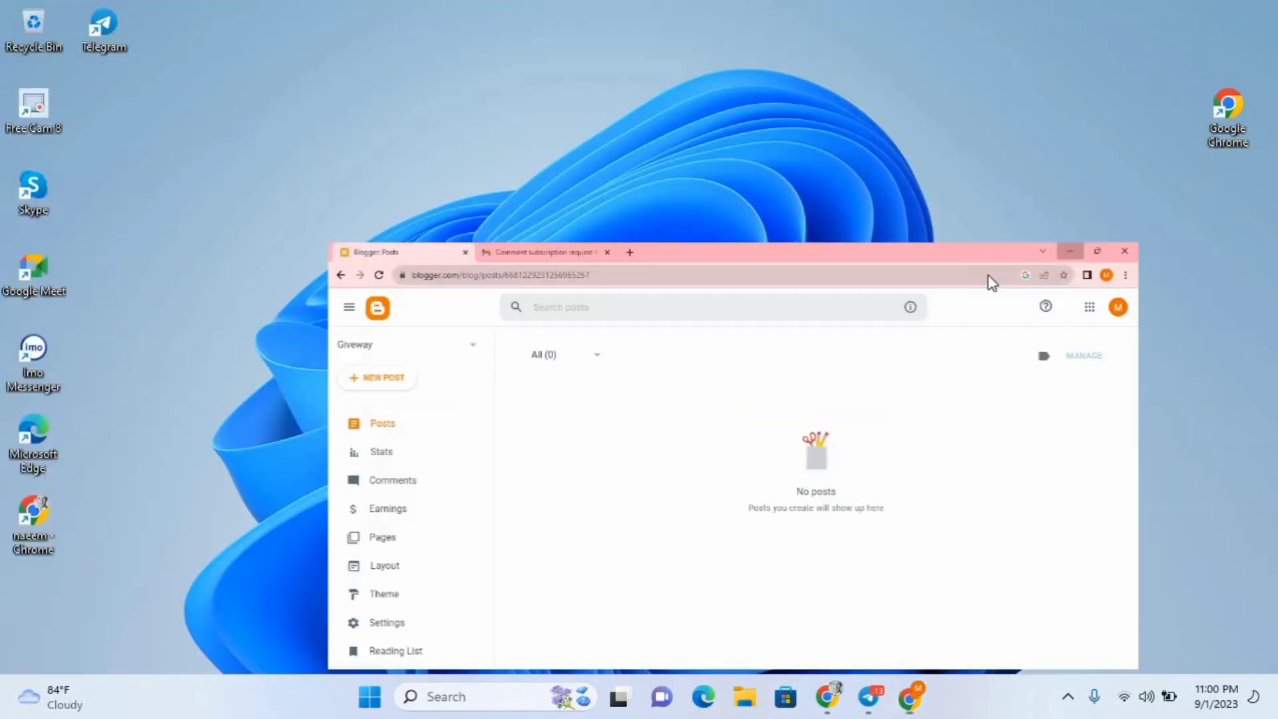
click(1069, 251)
click(828, 696)
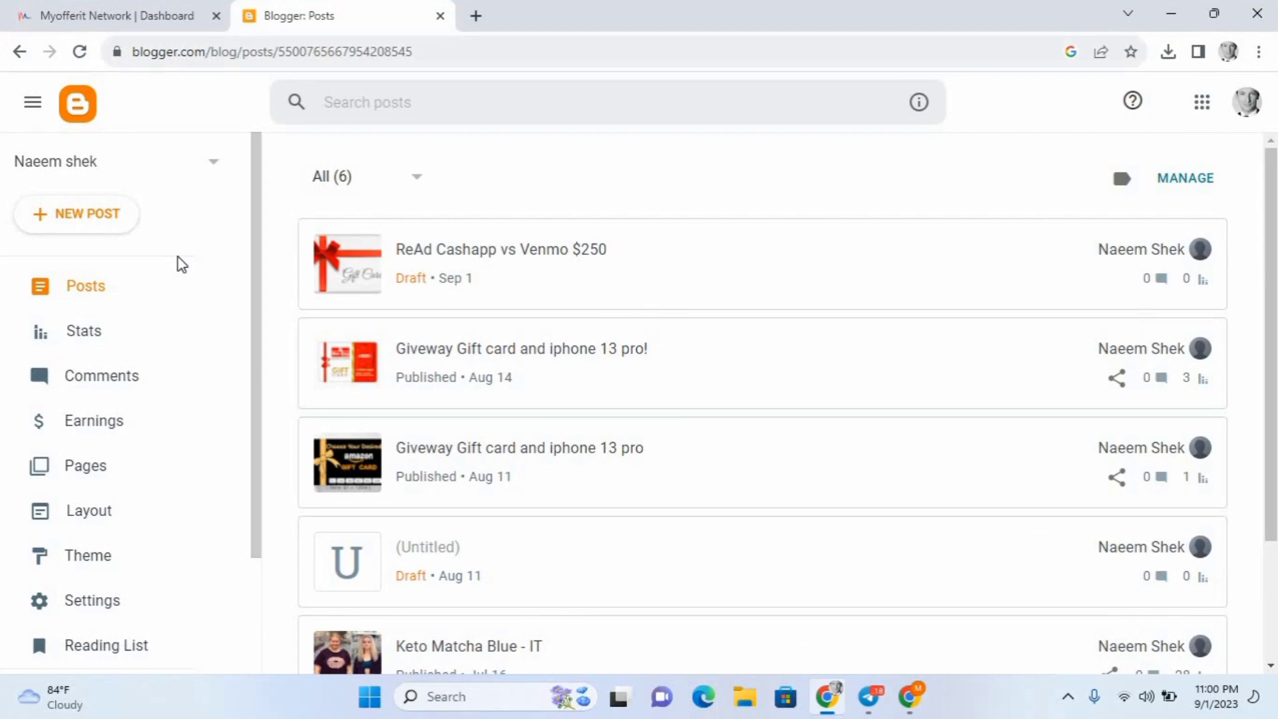
click(109, 222)
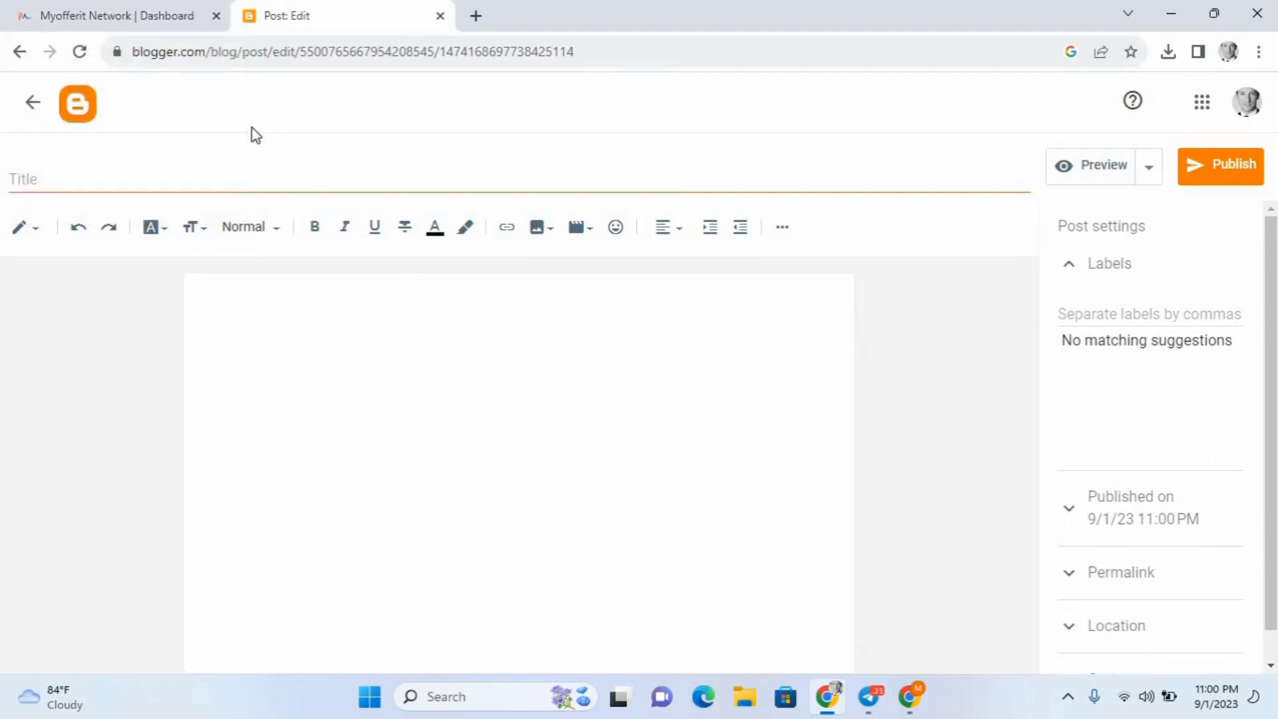
Copy the offer description "$1000 Walmart Gift card giveaway!" from the Myofferit offer page into the post body and select the inserted text
click(165, 12)
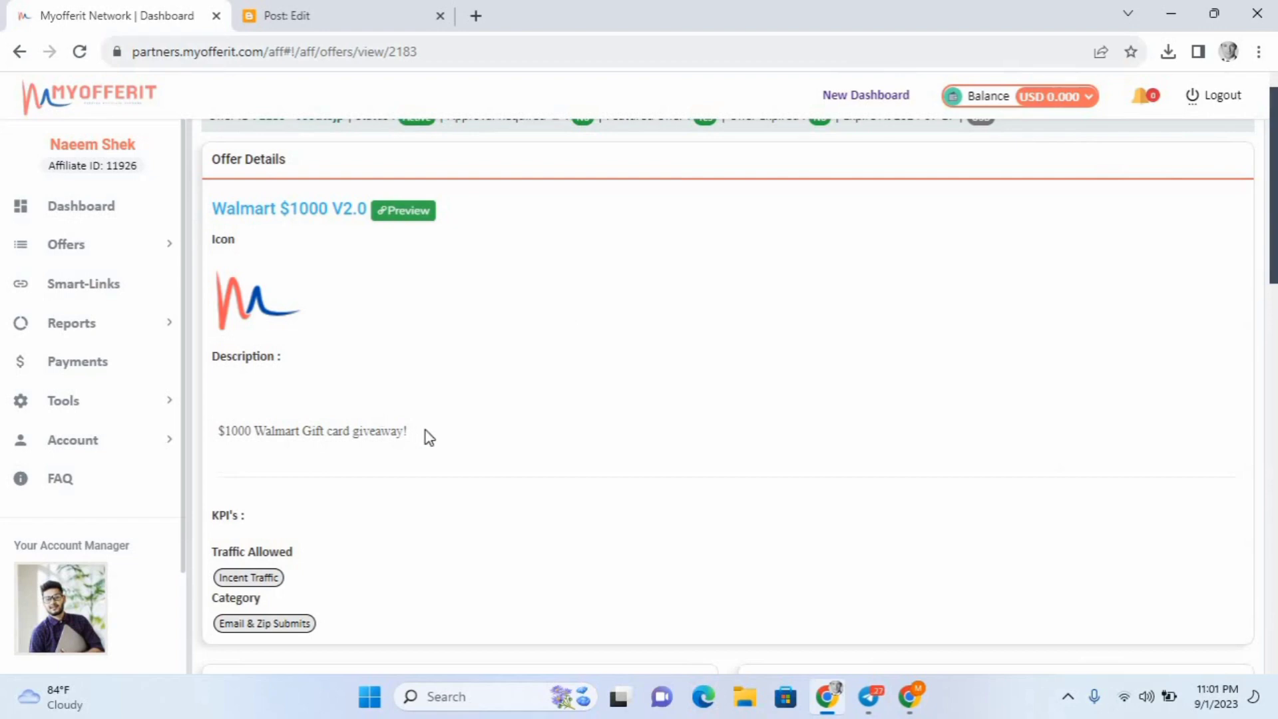
drag(408, 432, 246, 443)
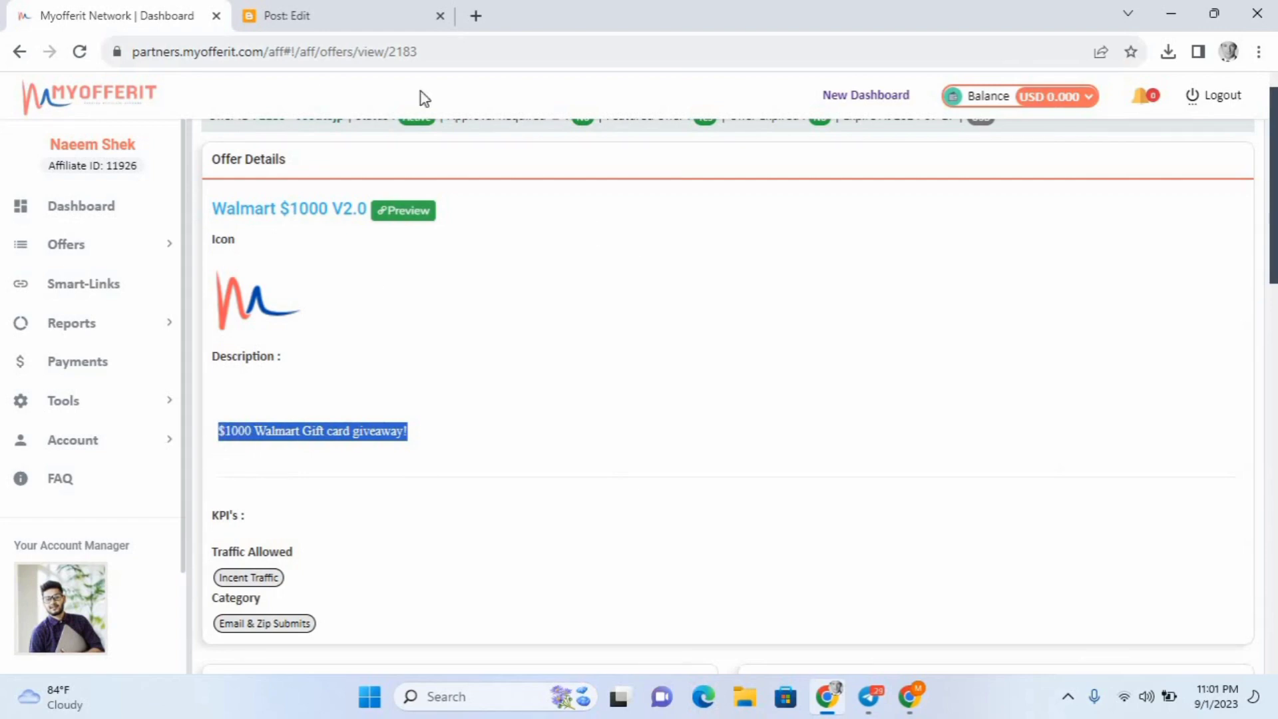
click(391, 25)
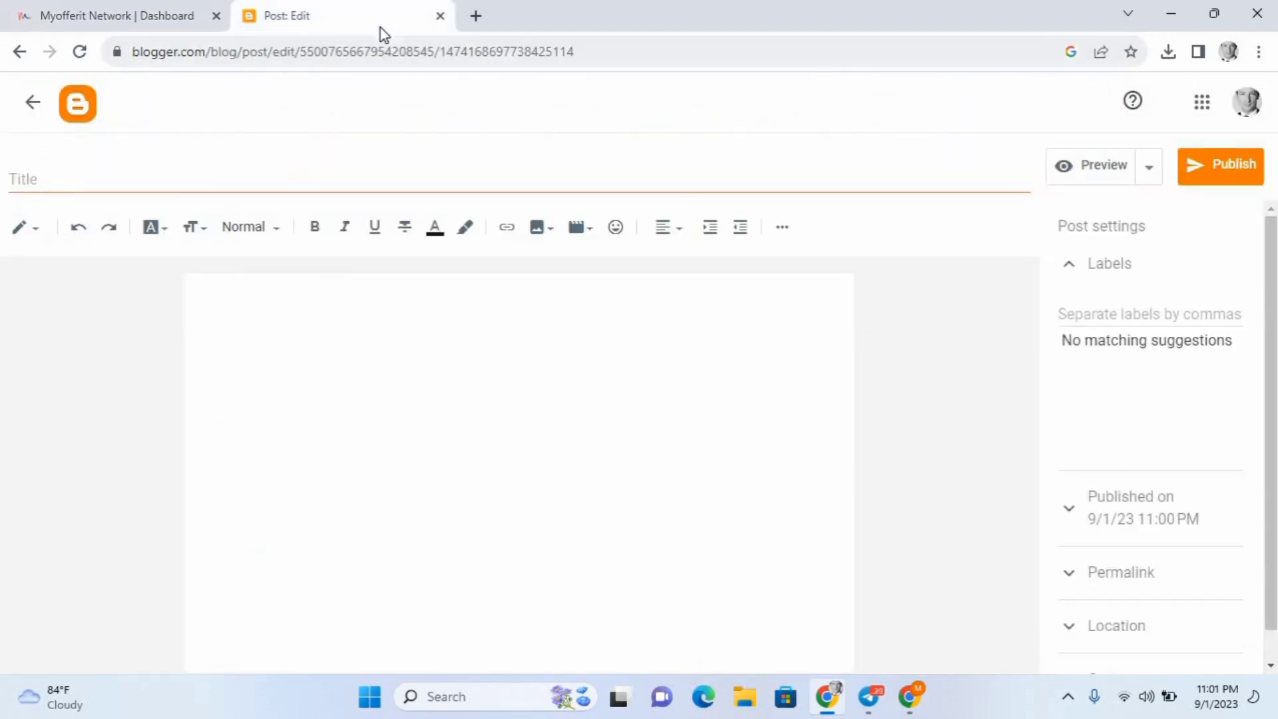
click(333, 302)
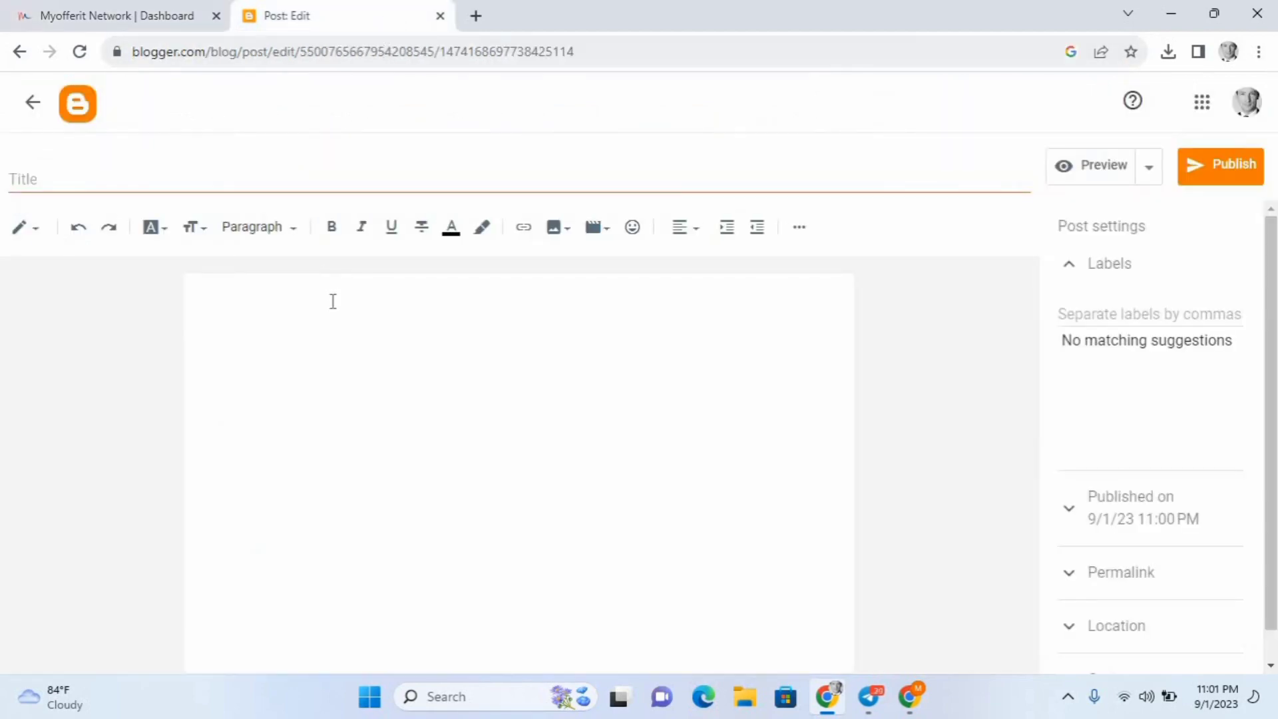
text($1000 Walmart Gift card giveaway!)
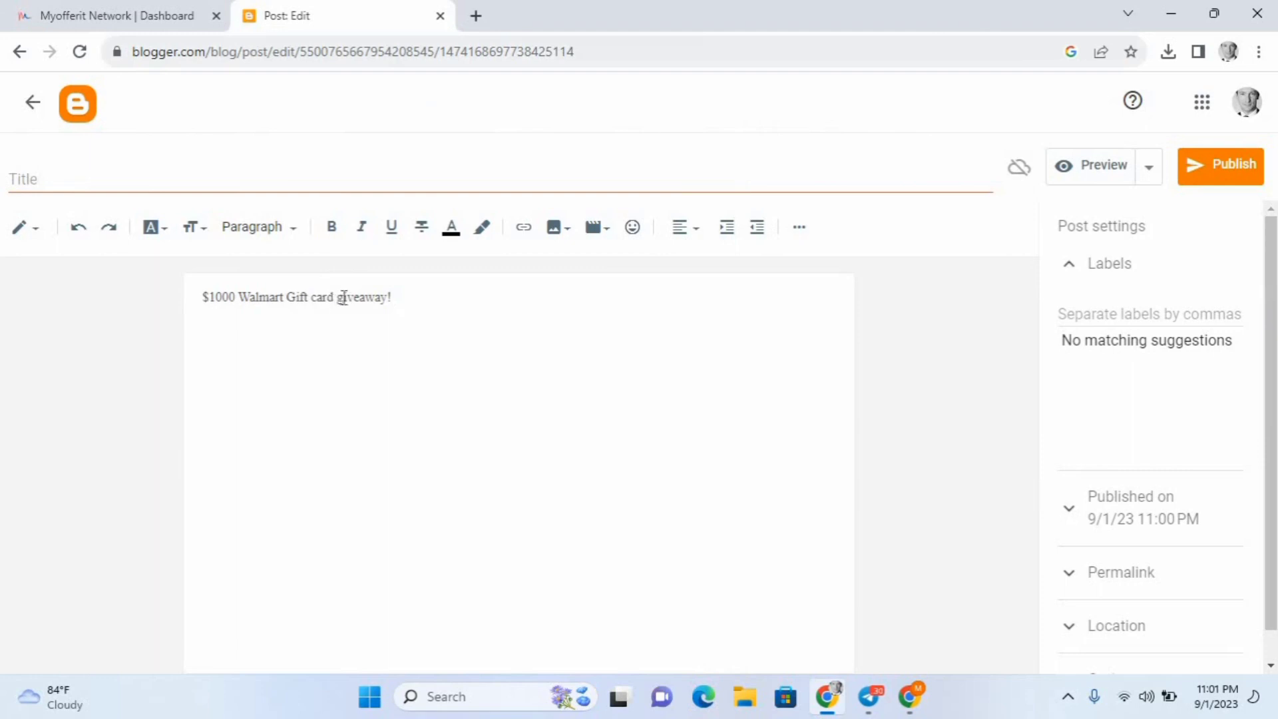
key(ctrl+a)
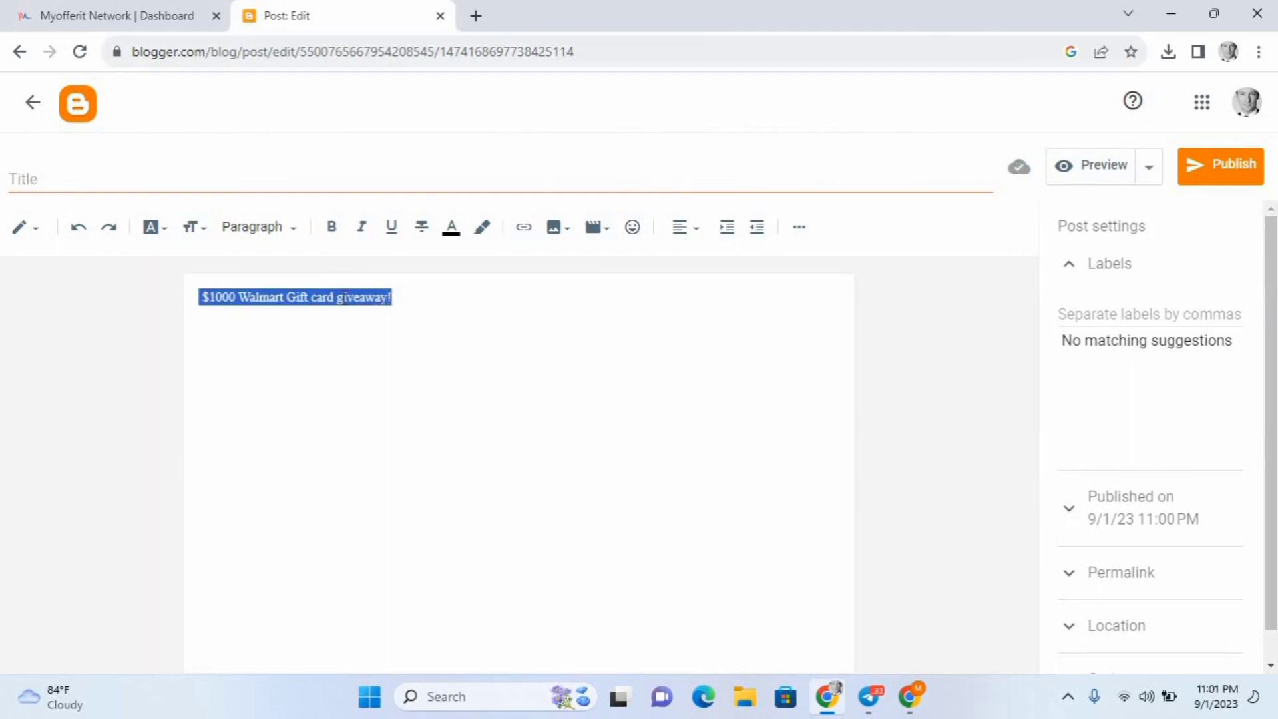
Format the "$1000 Walmart Gift card giveaway!" line as center-aligned, Large, bold and red text
click(692, 234)
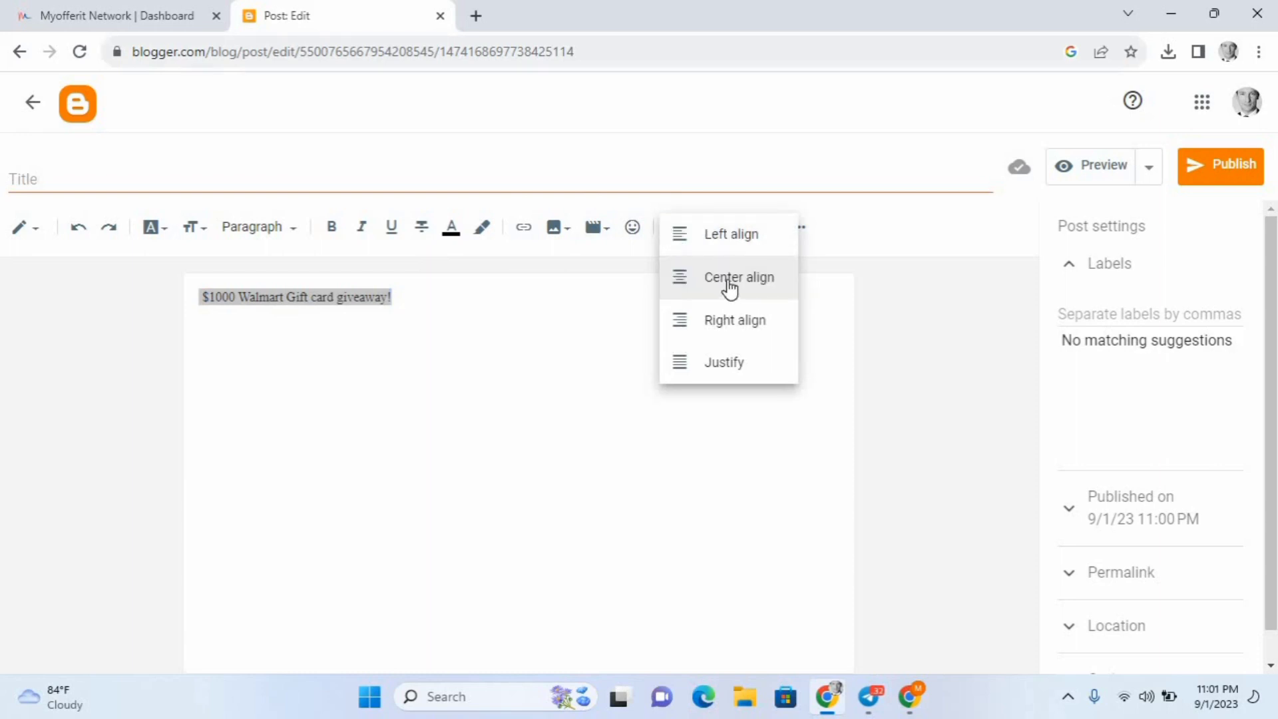
click(729, 283)
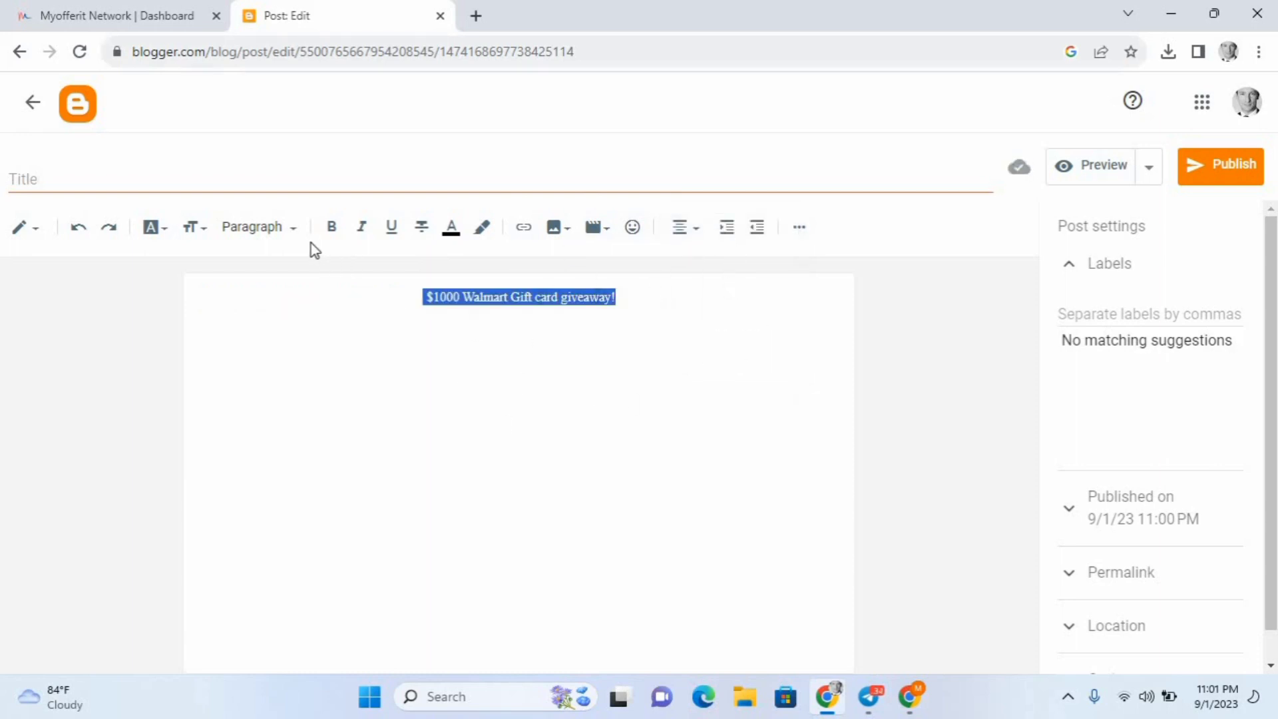
click(203, 233)
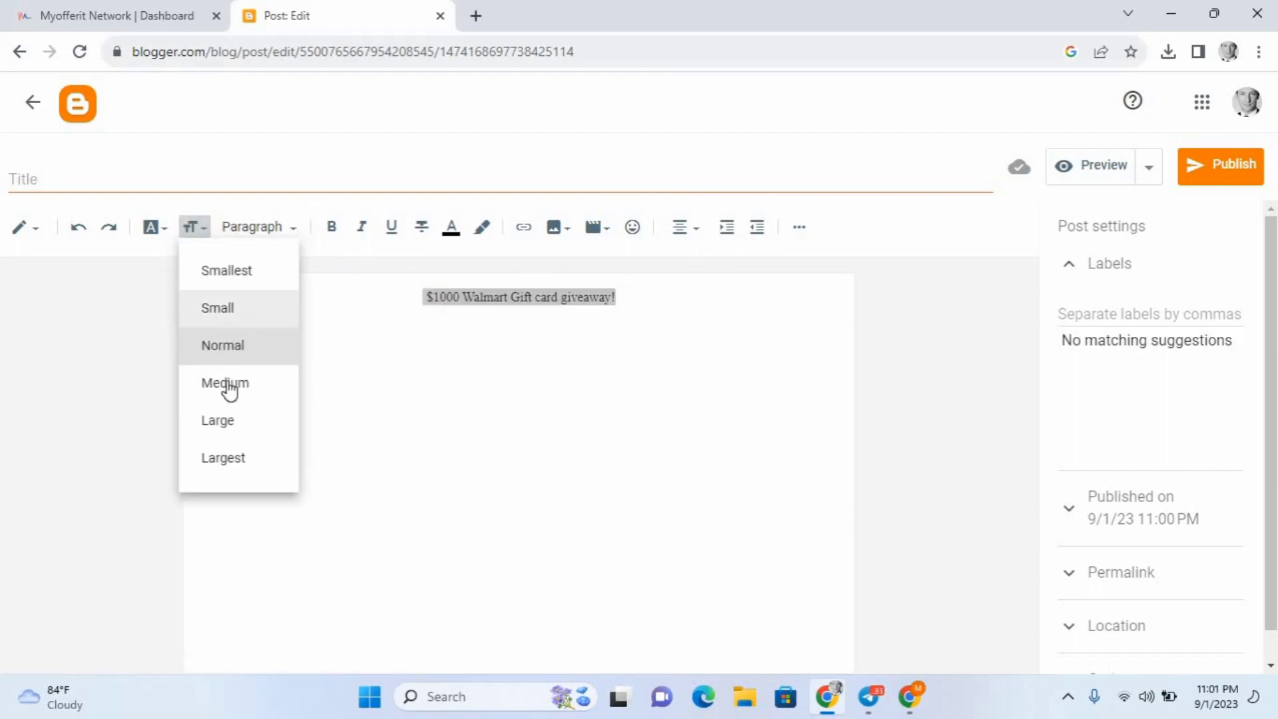
click(225, 421)
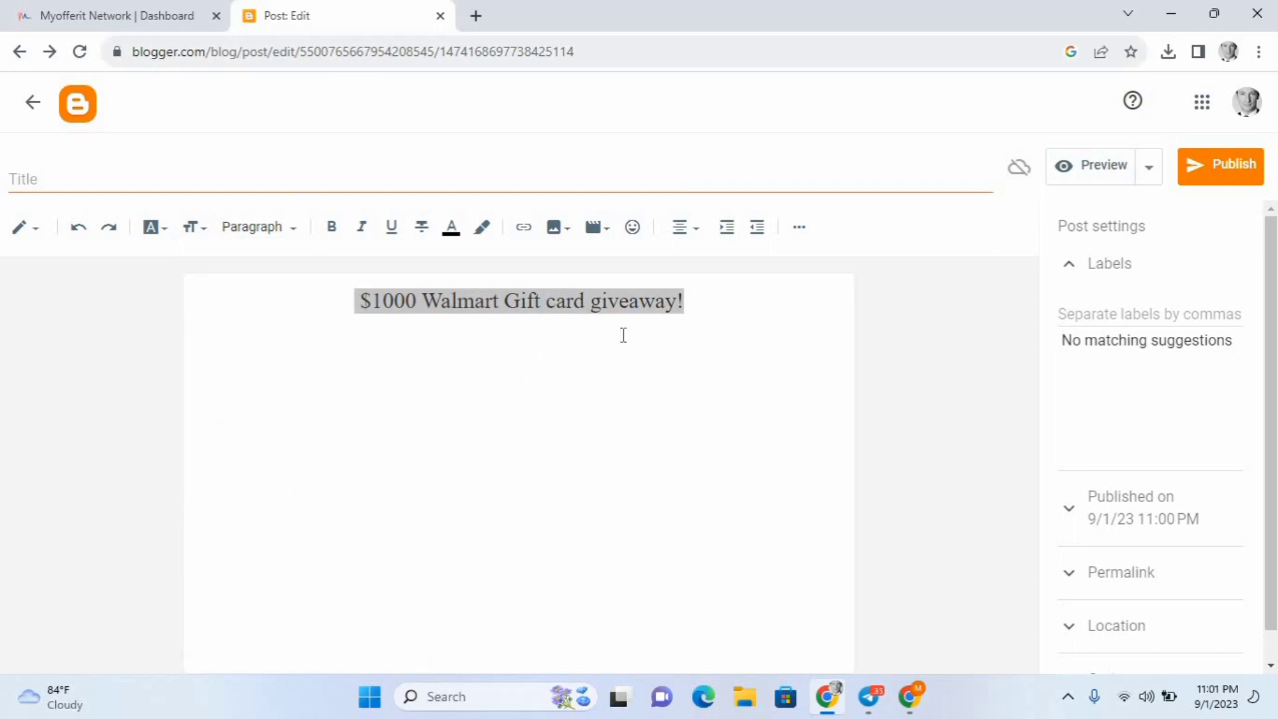
click(333, 229)
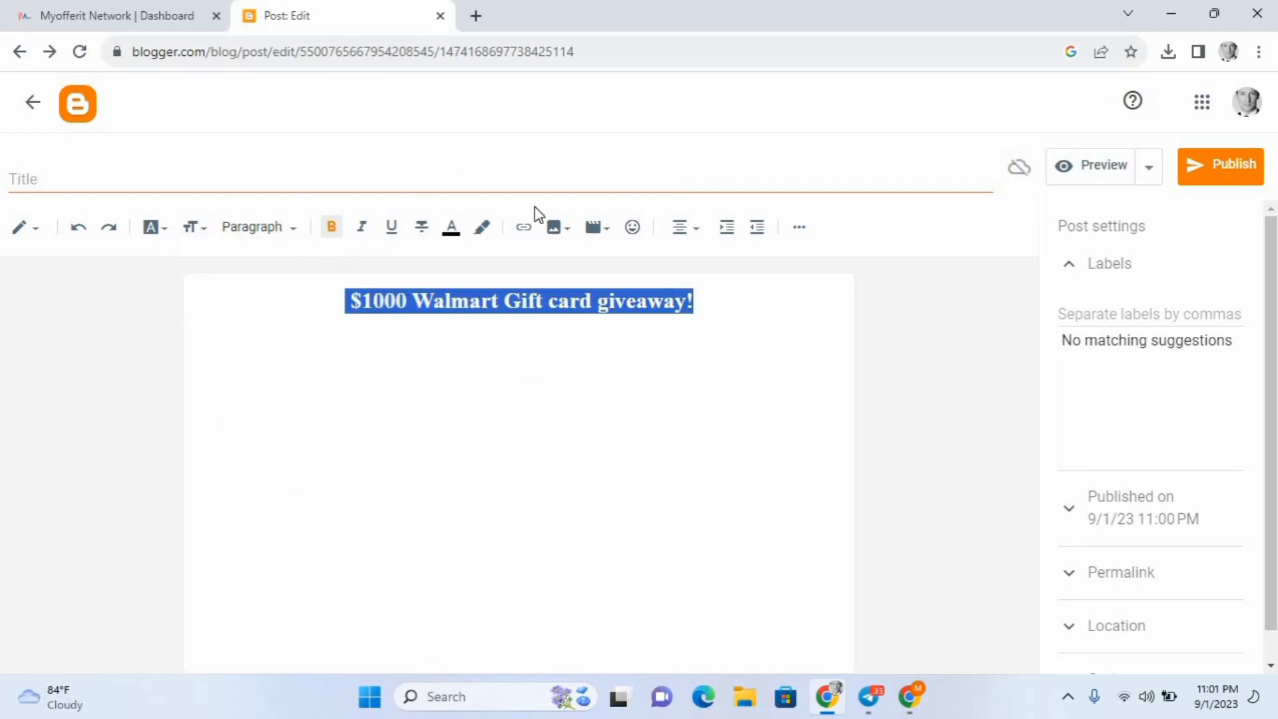
click(453, 233)
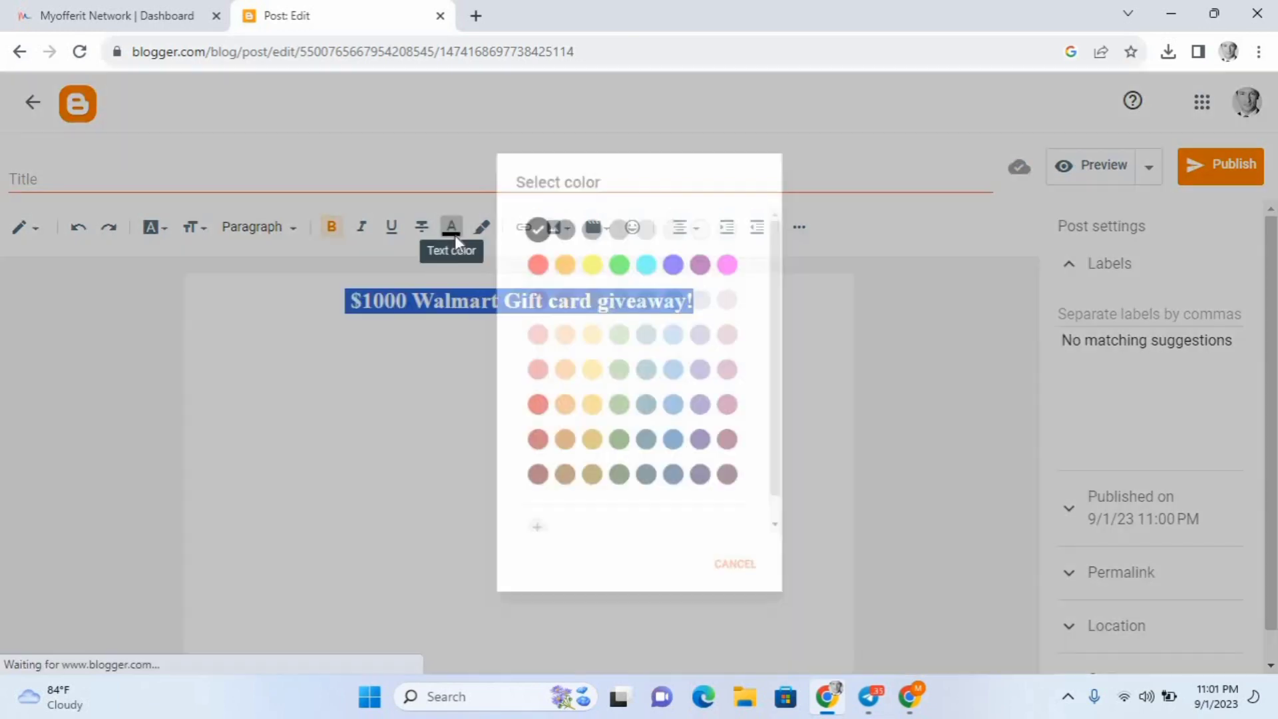
click(520, 245)
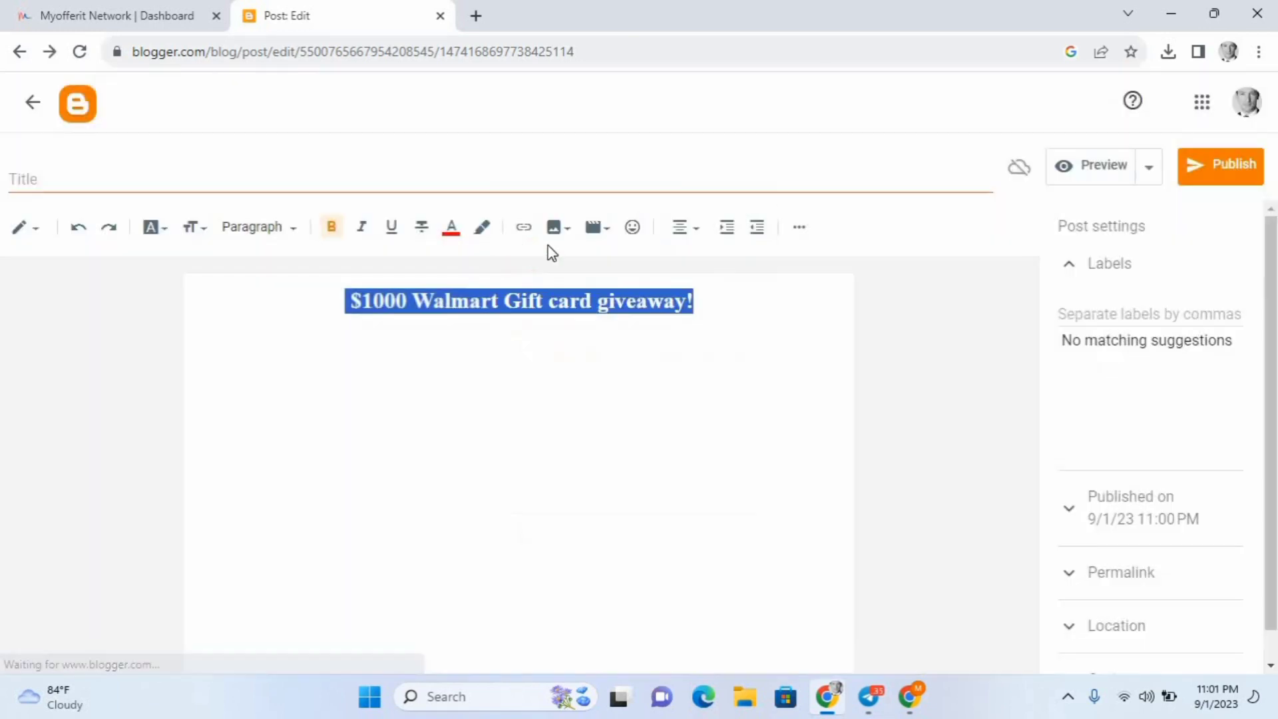
click(682, 390)
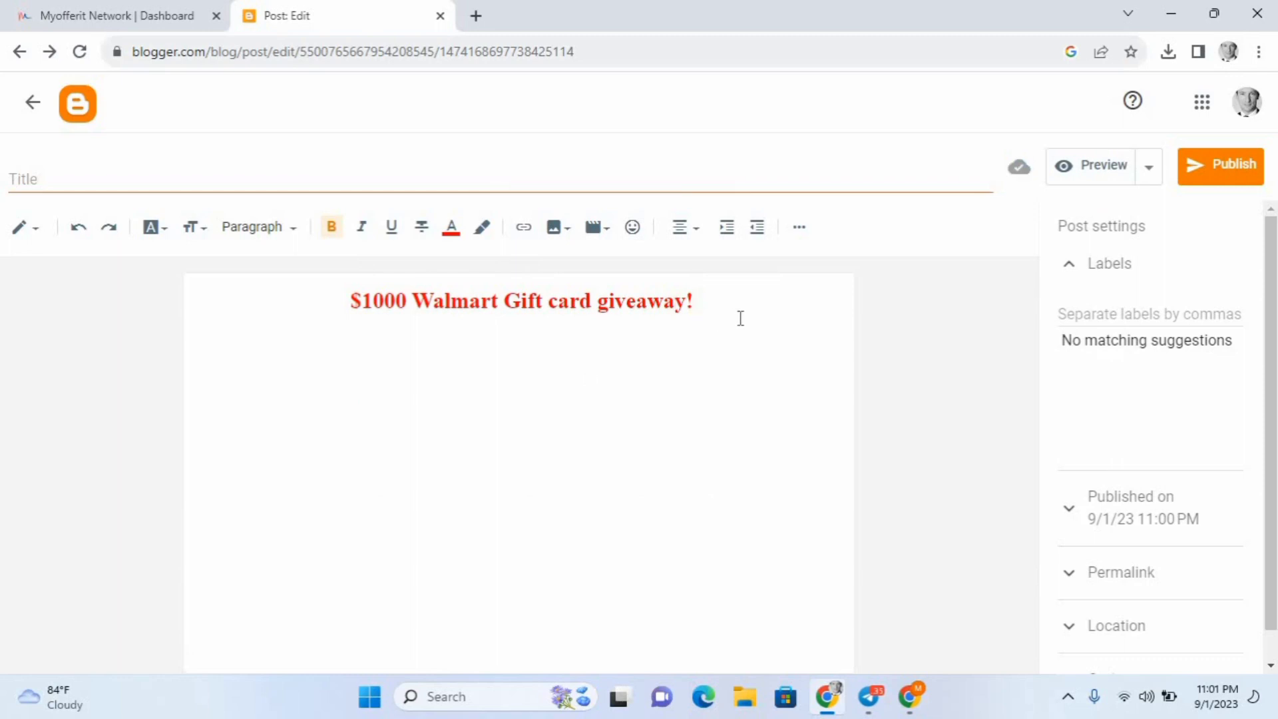
Upload the Walmart gift card image "download (5)" from New folder in Downloads and insert it below the heading
key(Return)
click(559, 227)
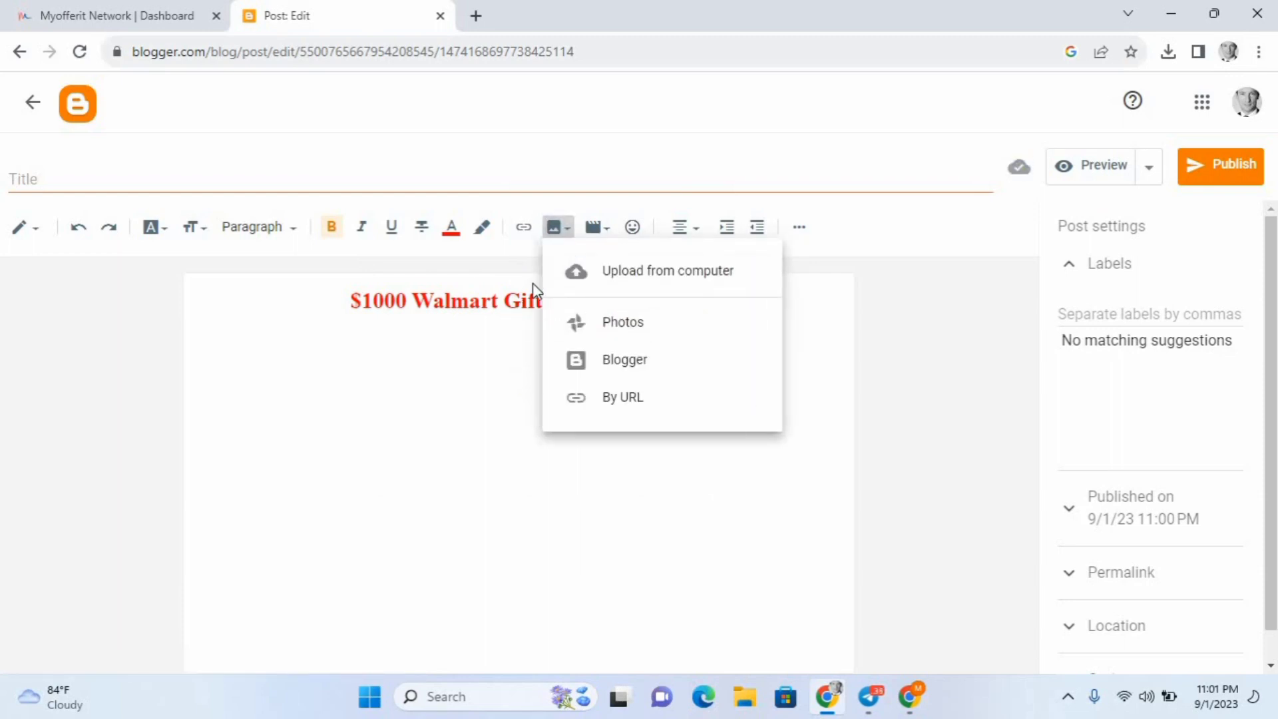
click(732, 273)
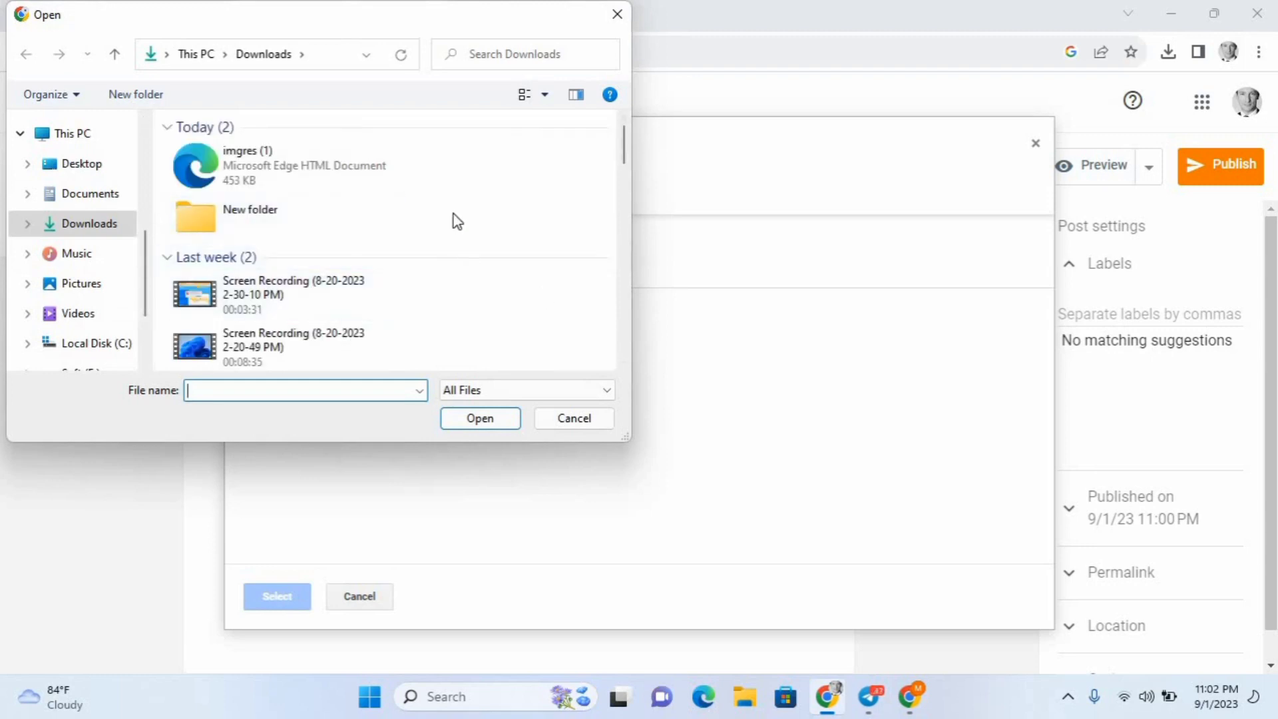
click(257, 224)
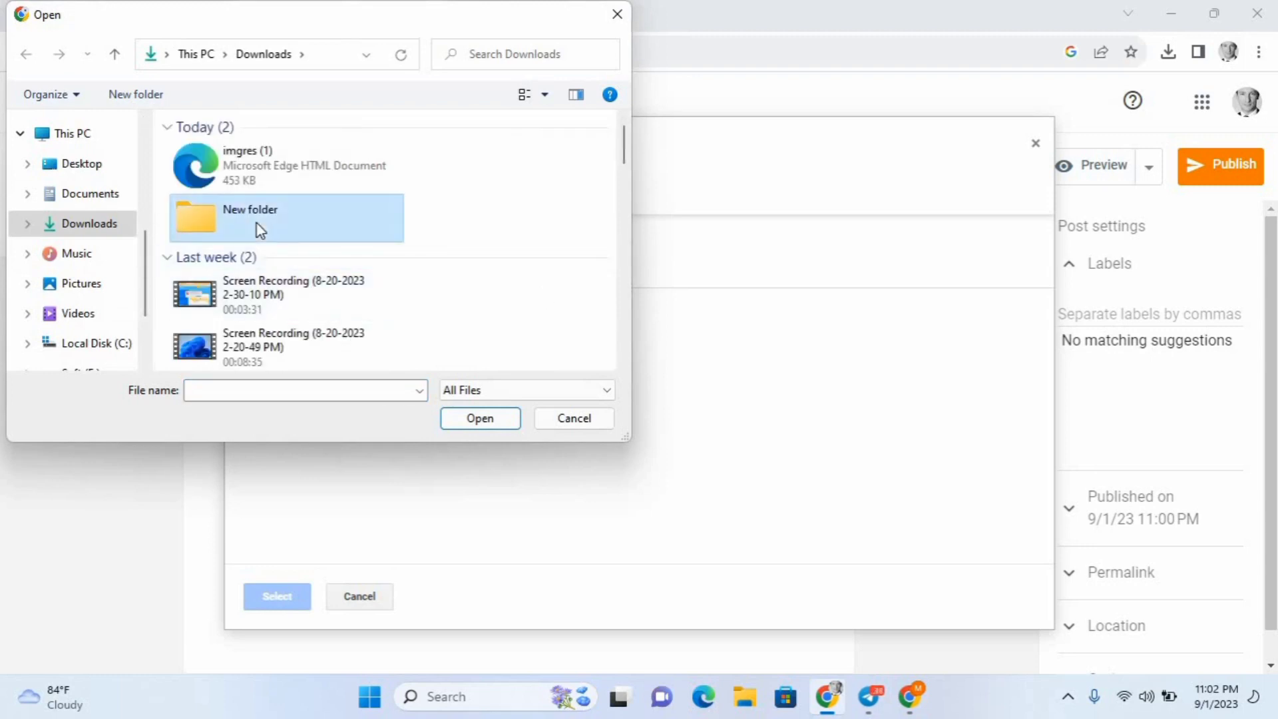
double_click(257, 223)
double_click(273, 295)
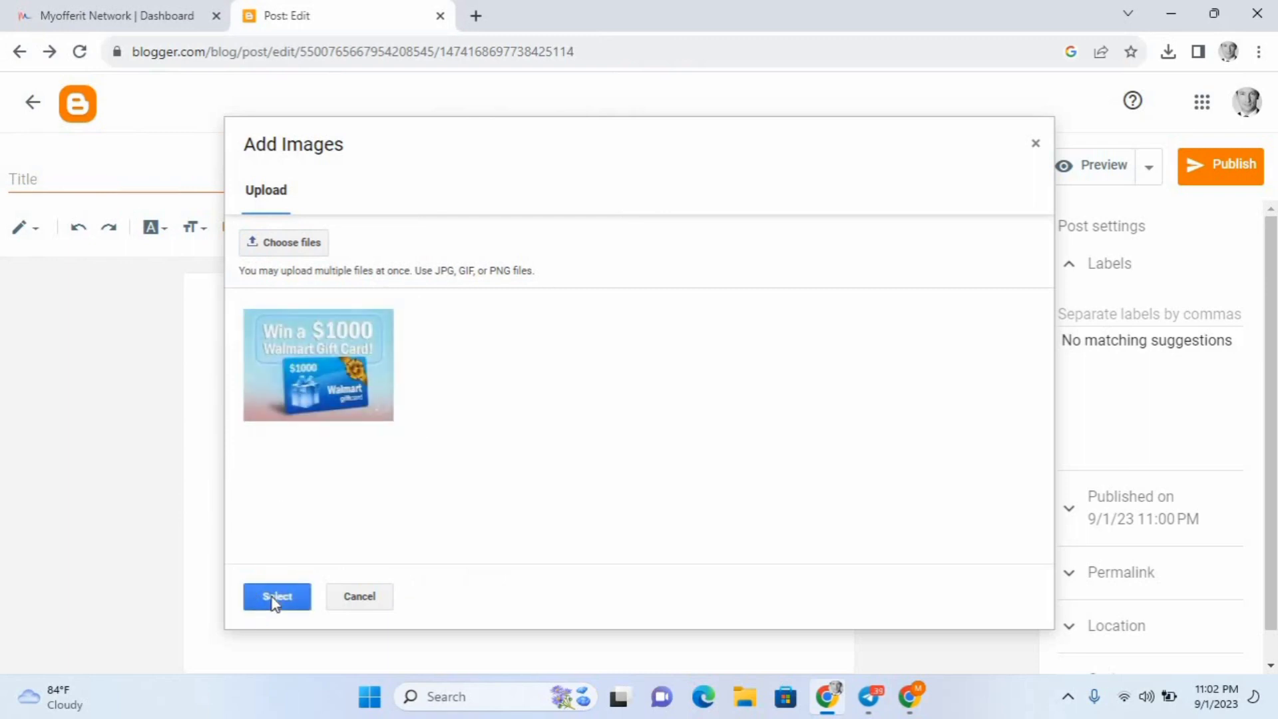
click(276, 596)
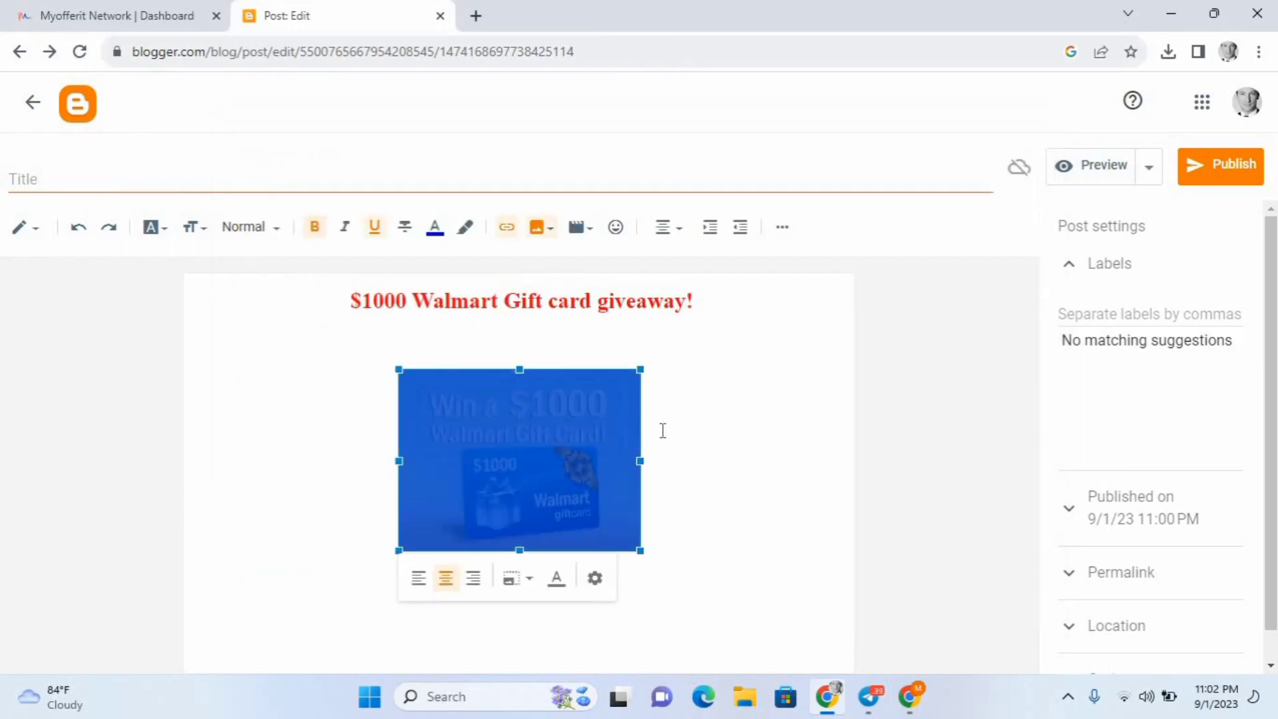
click(763, 395)
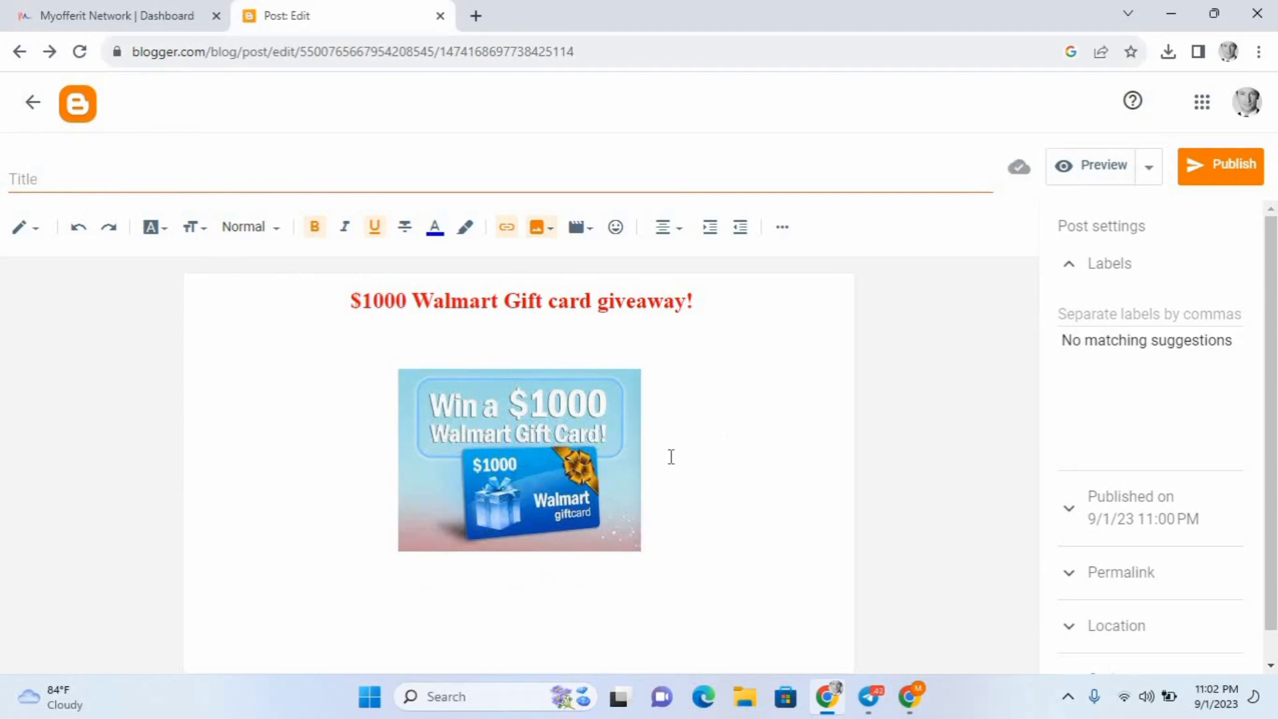
Copy the free gift card instructions from Telegram's Saved Messages and paste them below the image in the Blogger post
key(Return)
key(Return)
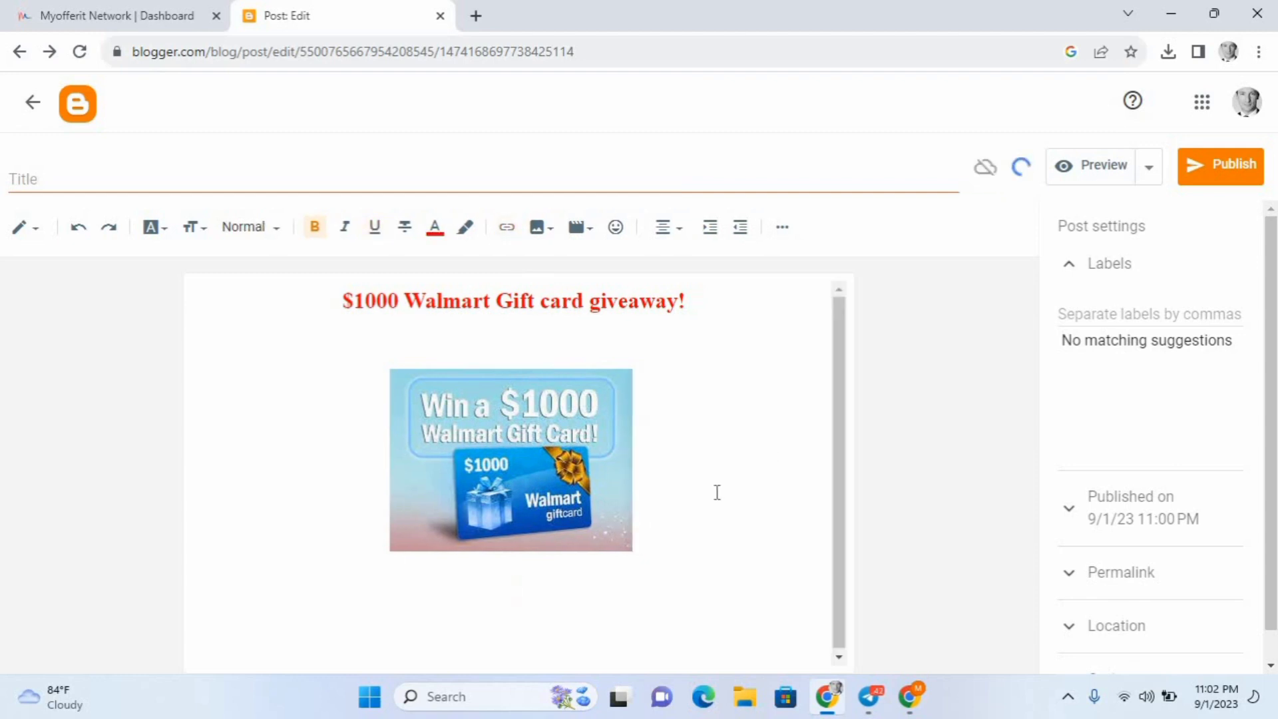
click(839, 658)
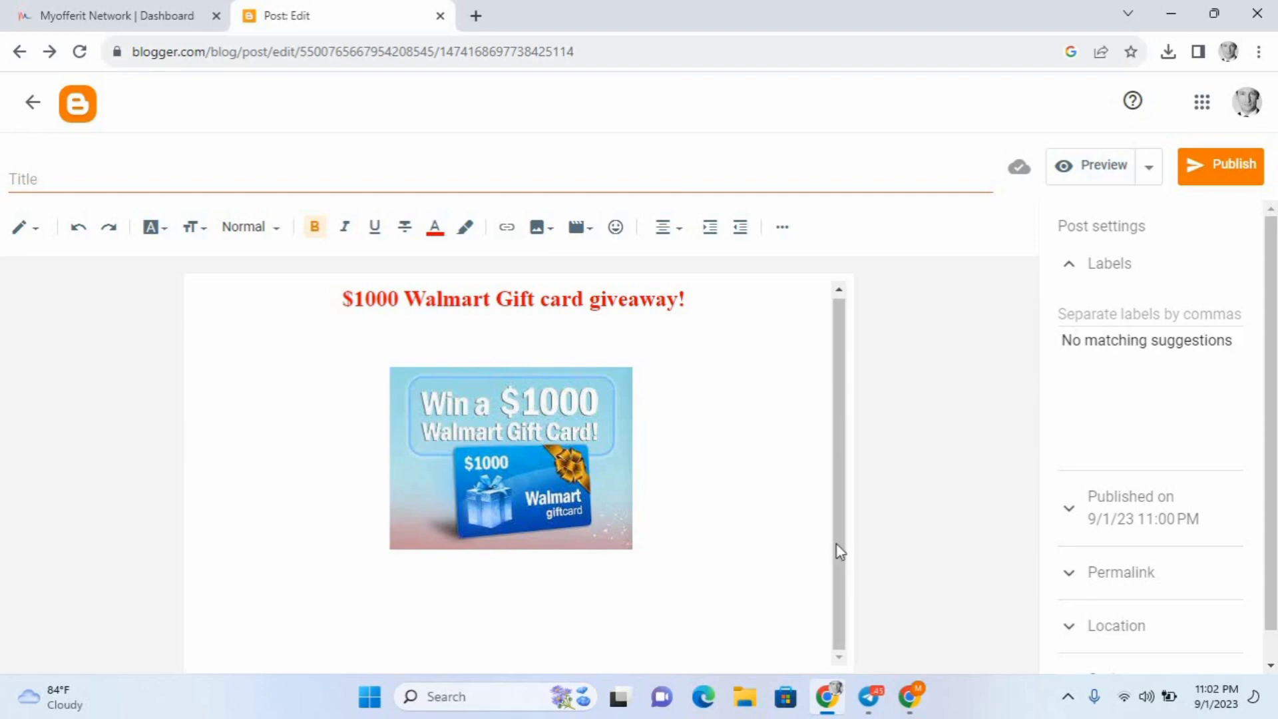
click(870, 696)
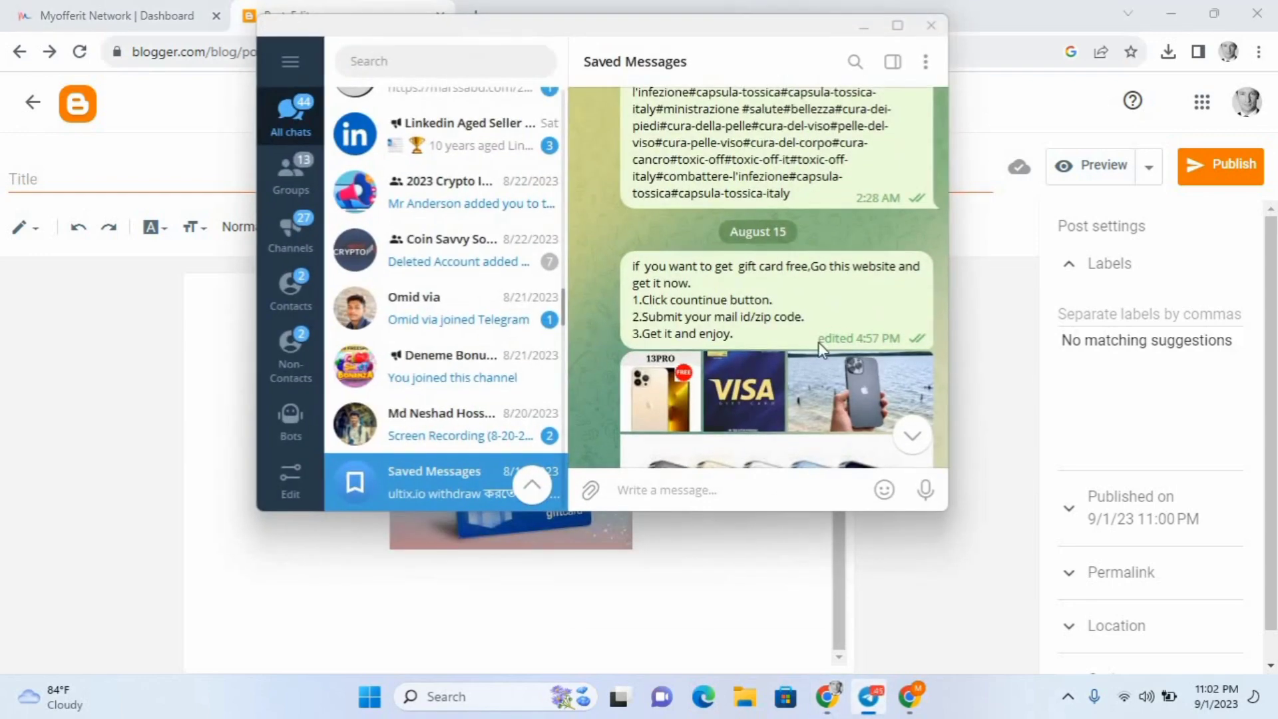
right_click(817, 310)
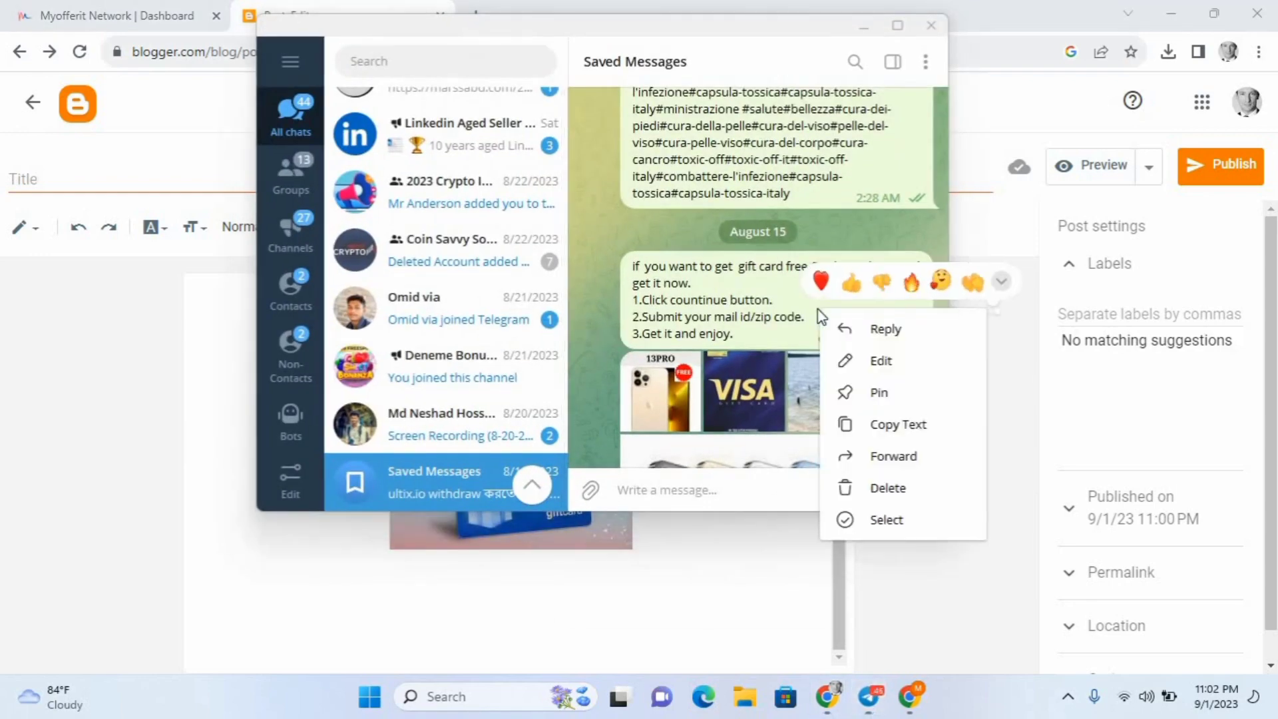
click(885, 424)
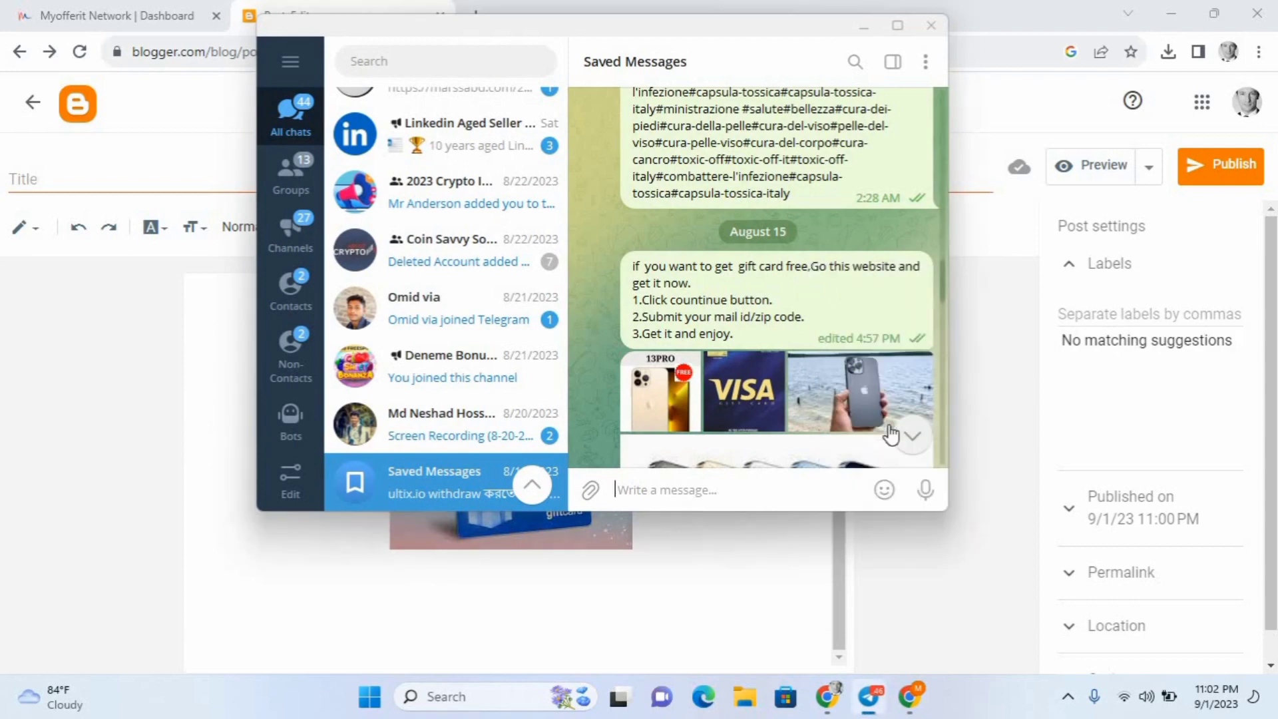
click(864, 26)
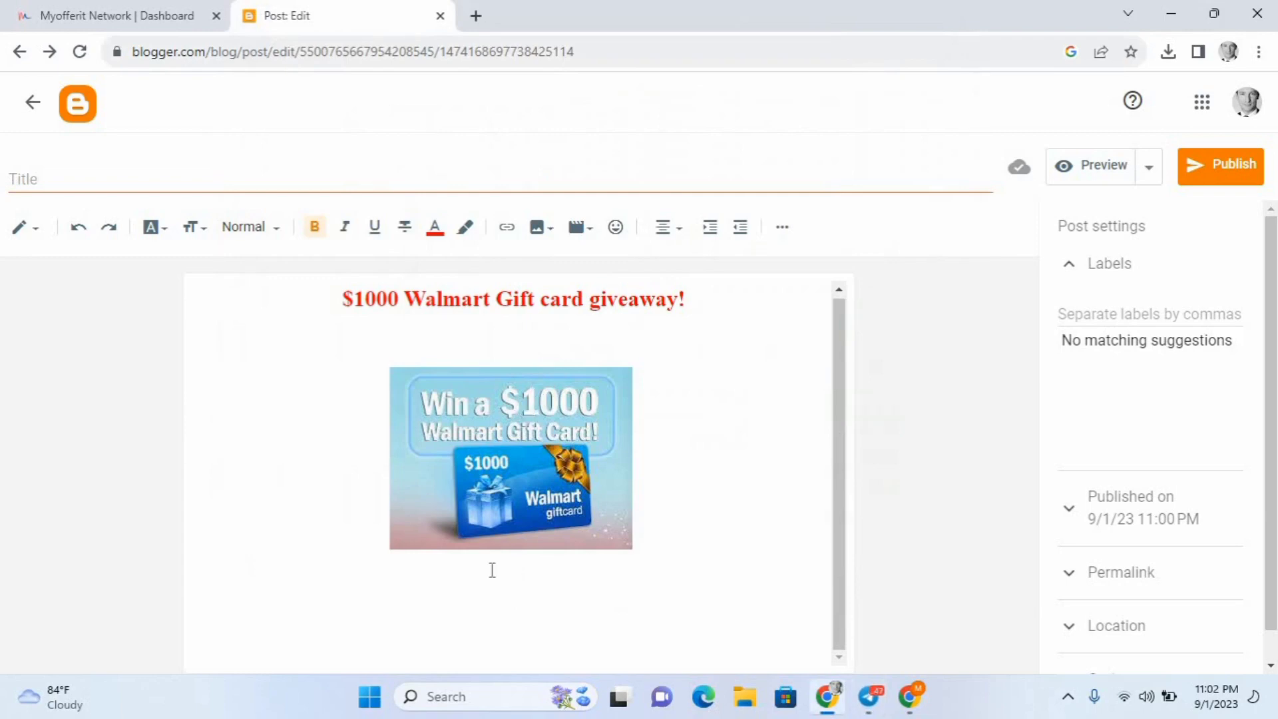
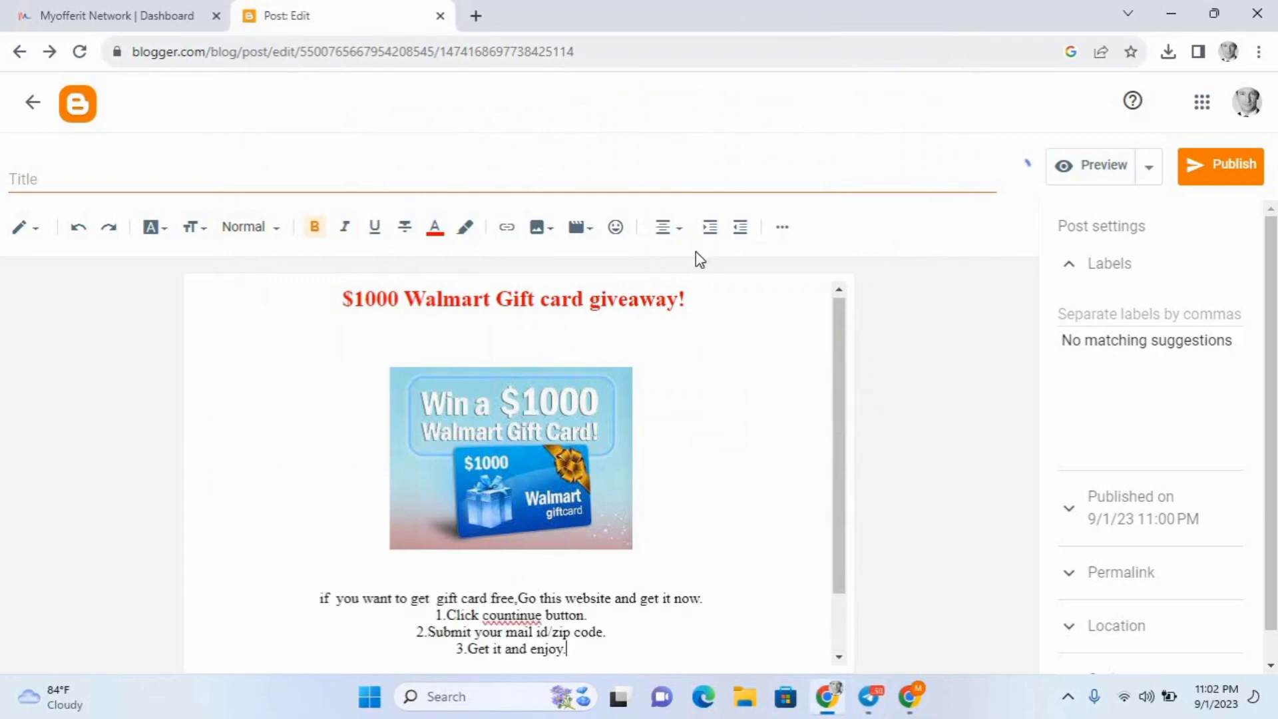
Try left alignment on the "3.Get it and enjoy." line and set it back to center alignment
click(685, 227)
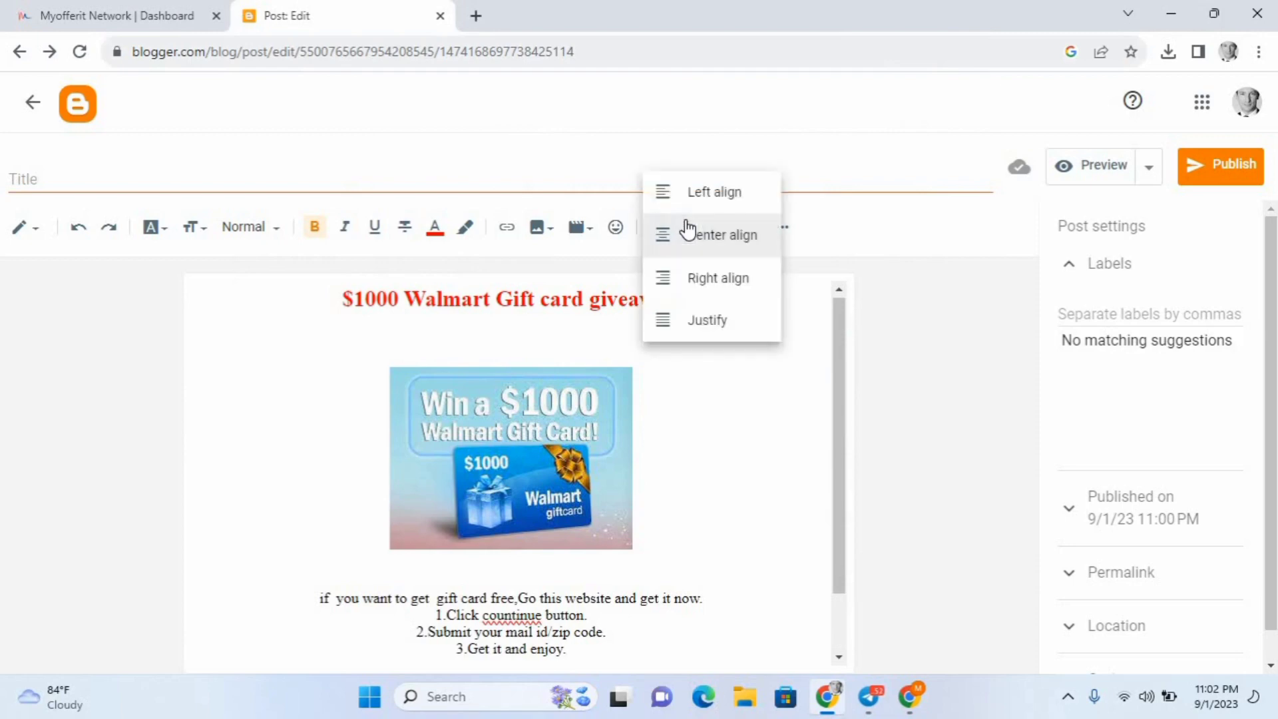
click(717, 193)
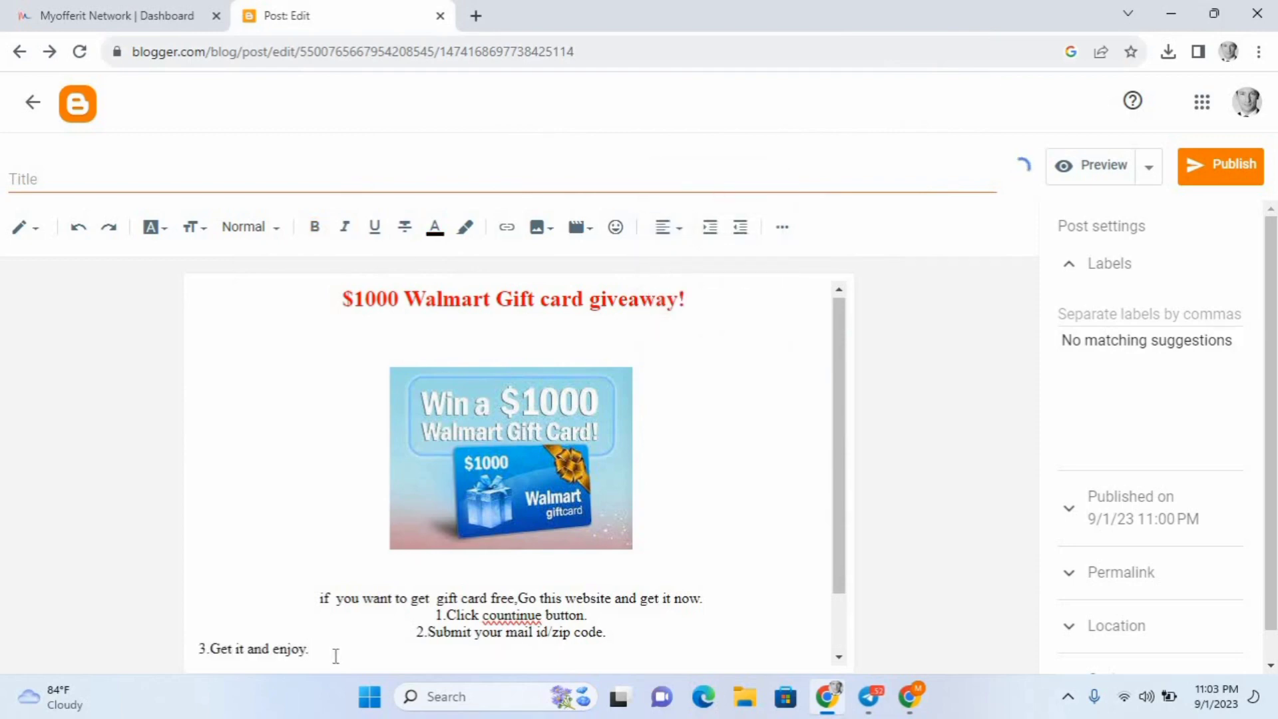
click(667, 241)
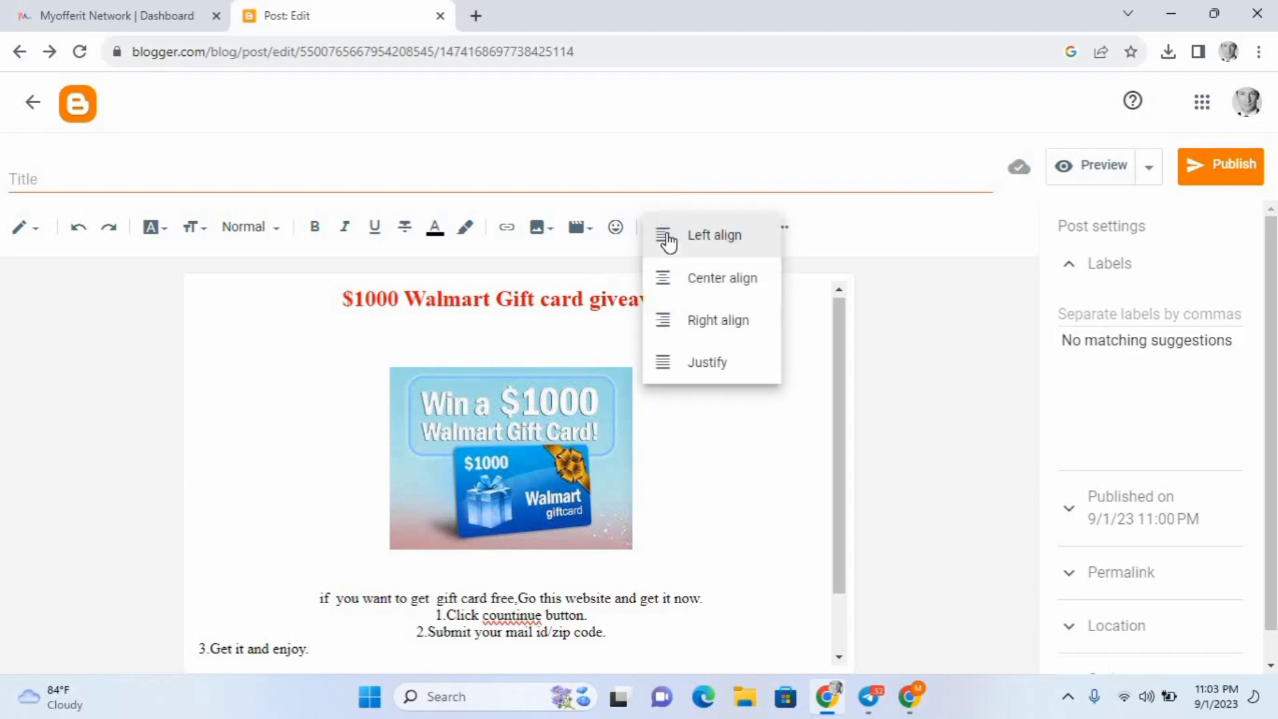
click(692, 279)
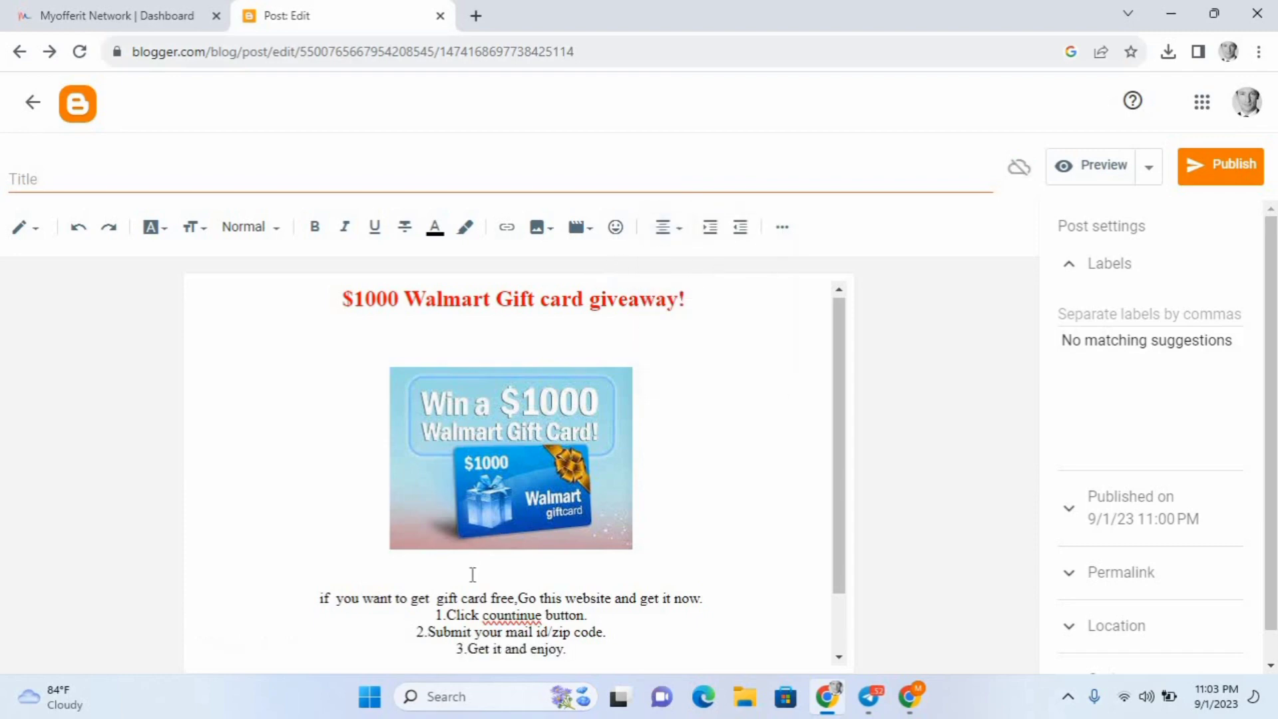
Left-align the whole instruction text below the image, from "if you want to get gift card free" to "3.Get it and enjoy."
triple_click(455, 617)
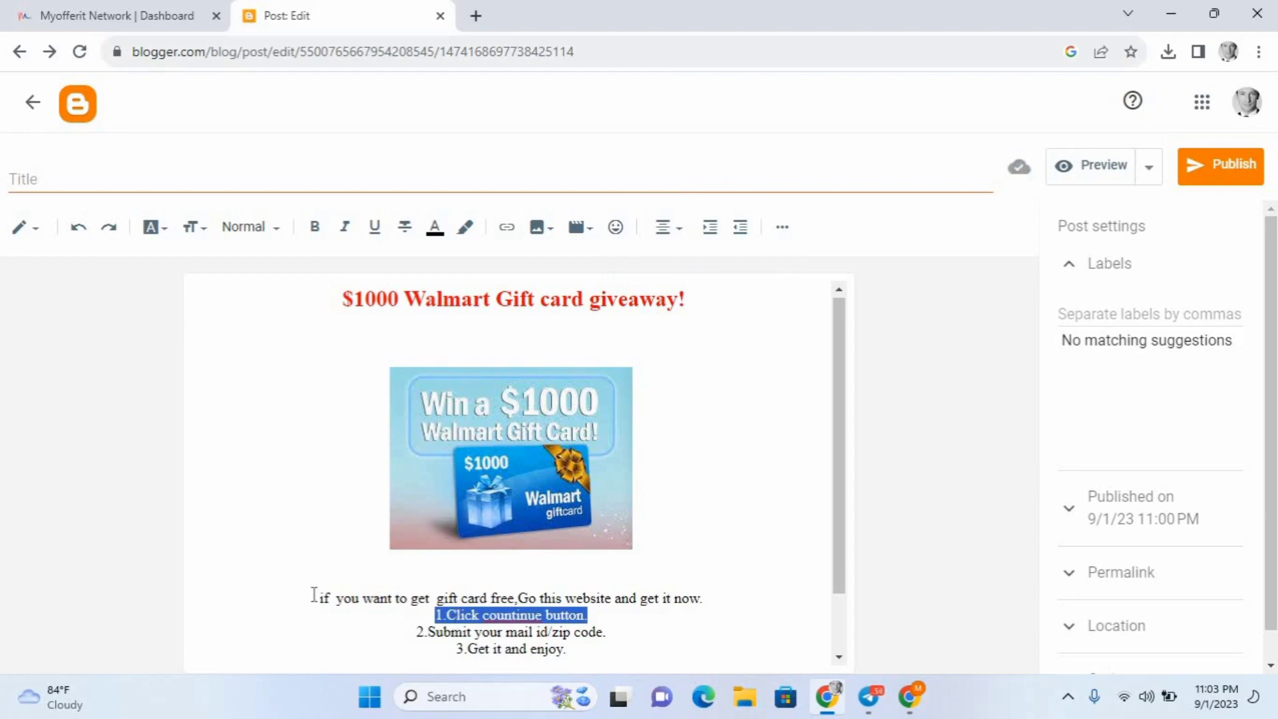
drag(313, 594, 569, 664)
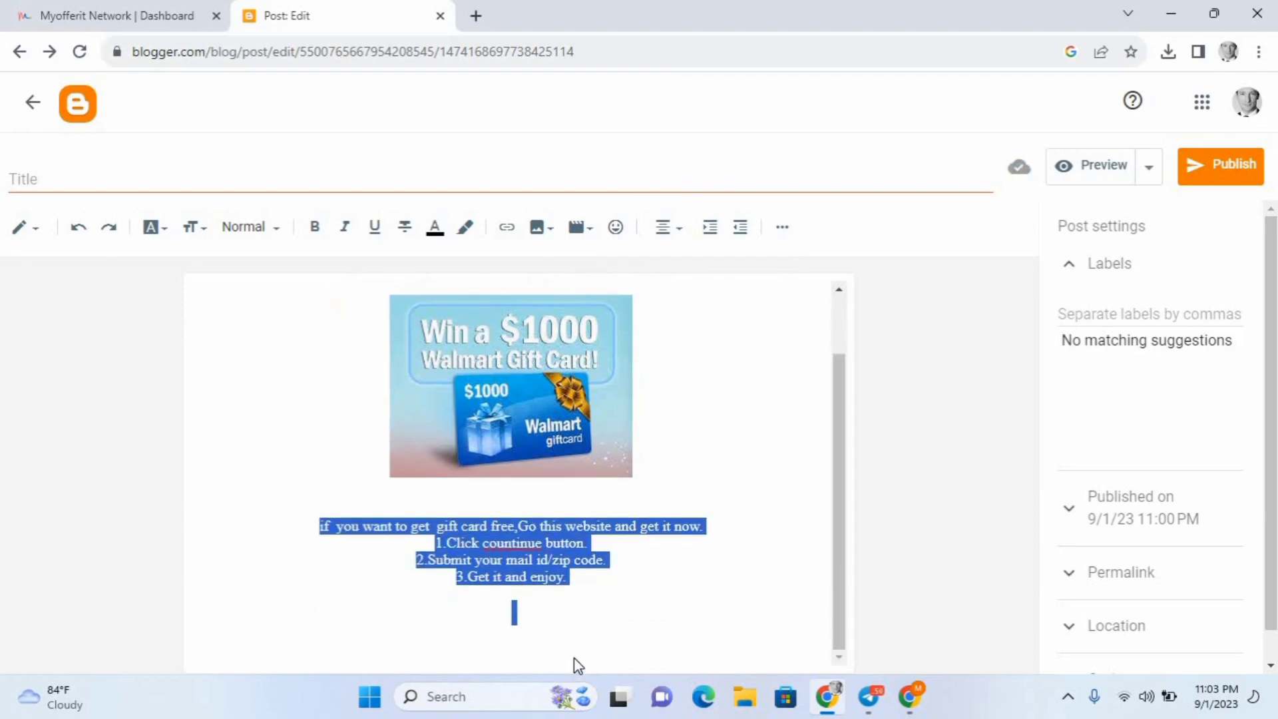
click(682, 245)
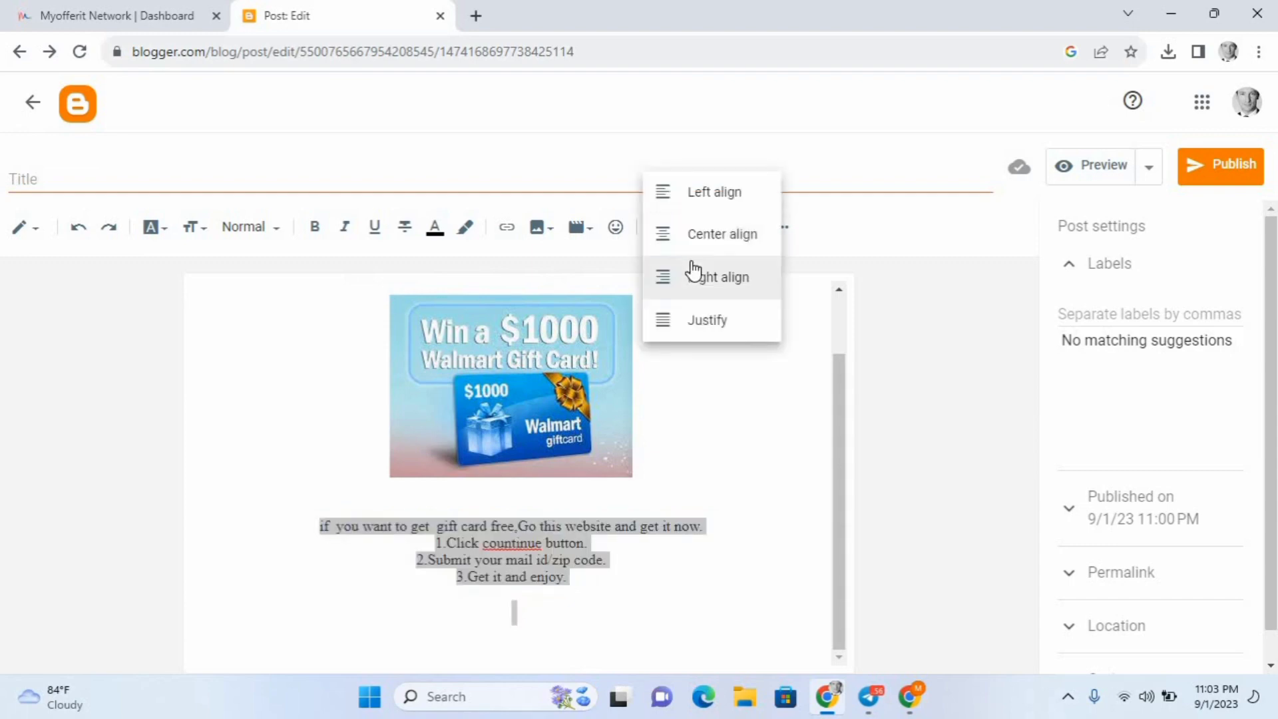
click(702, 193)
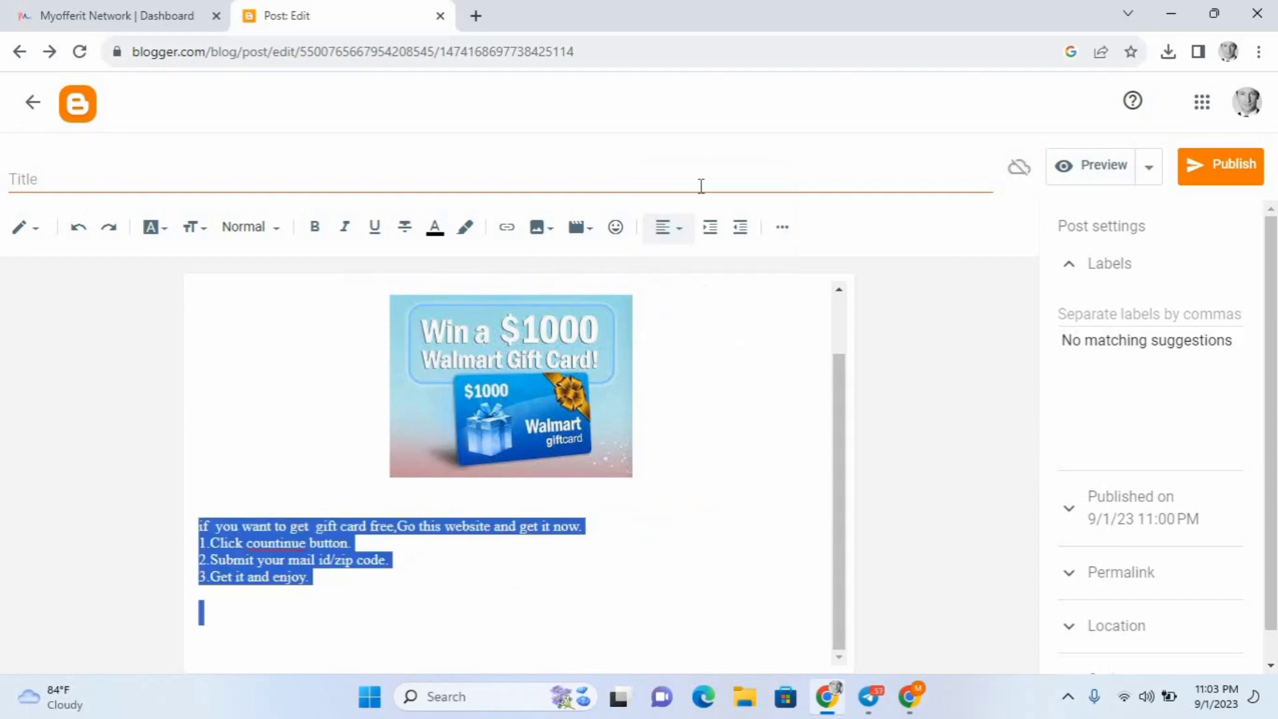
click(668, 578)
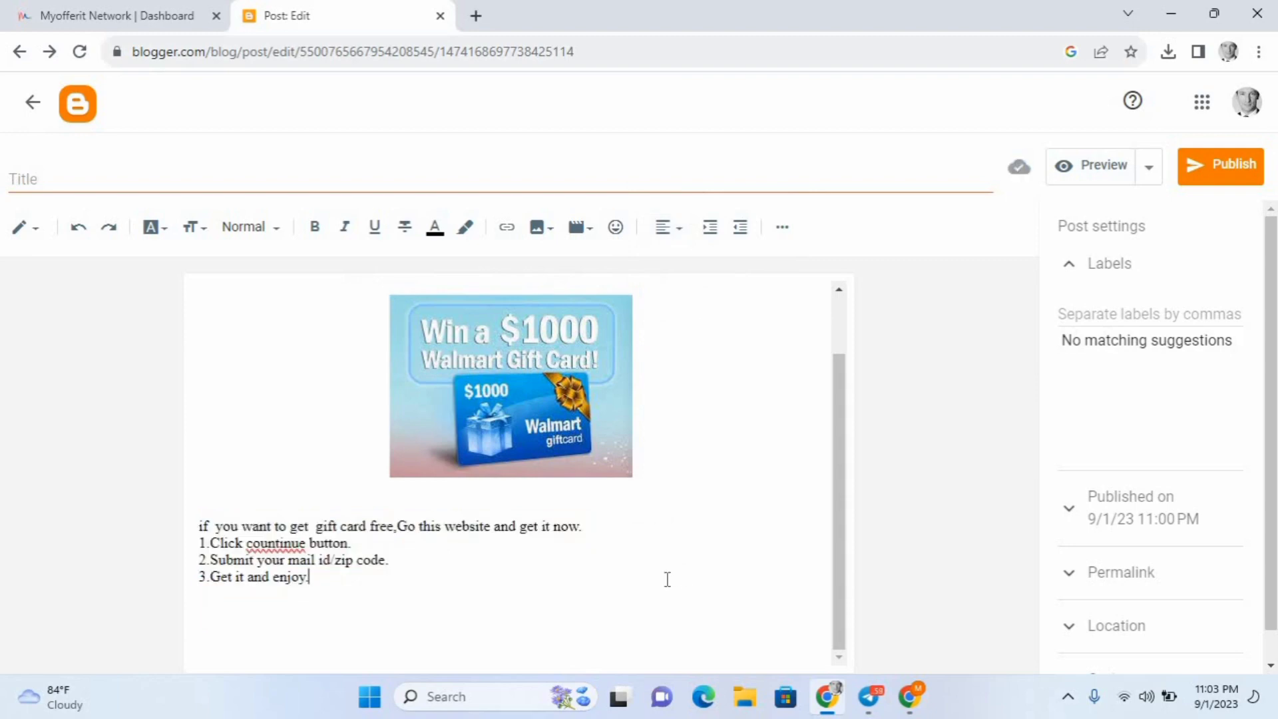
Upload the yellow Claim Now image "download" (PNG) from the Downloads folder and insert it below the "3.Get it and enjoy." line
key(Return)
click(551, 232)
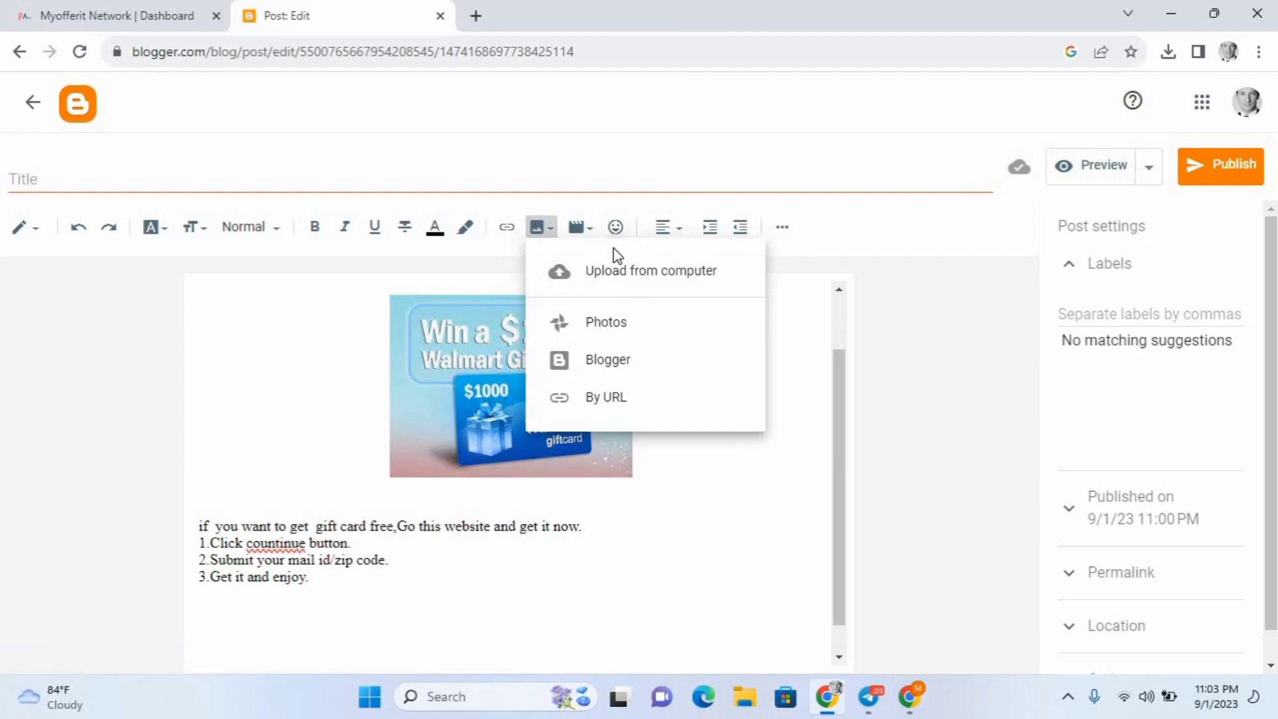
click(616, 266)
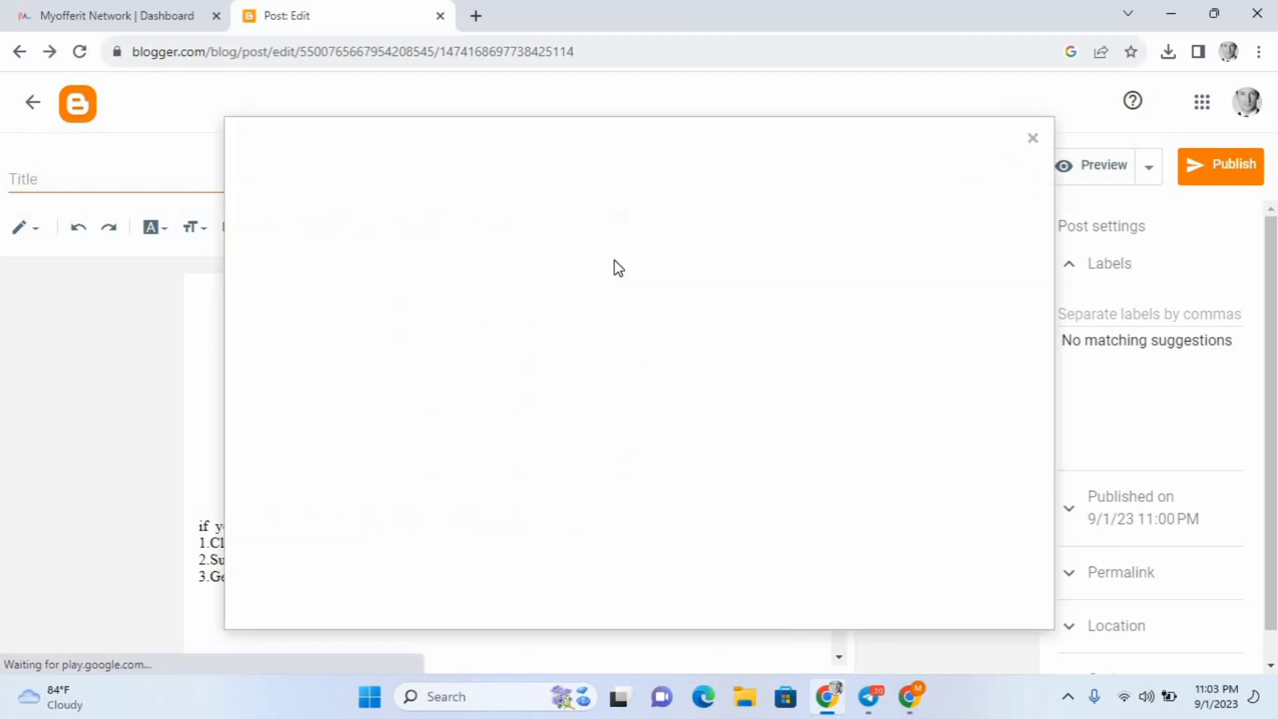
click(292, 243)
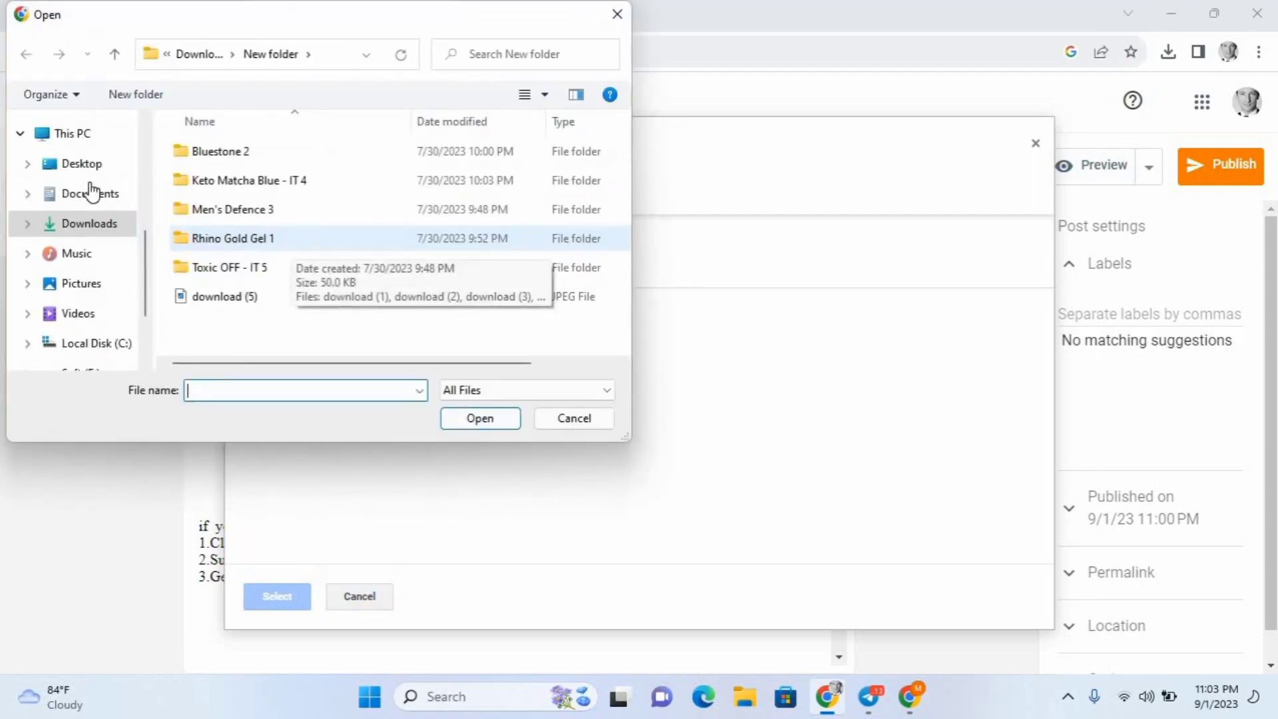
click(115, 54)
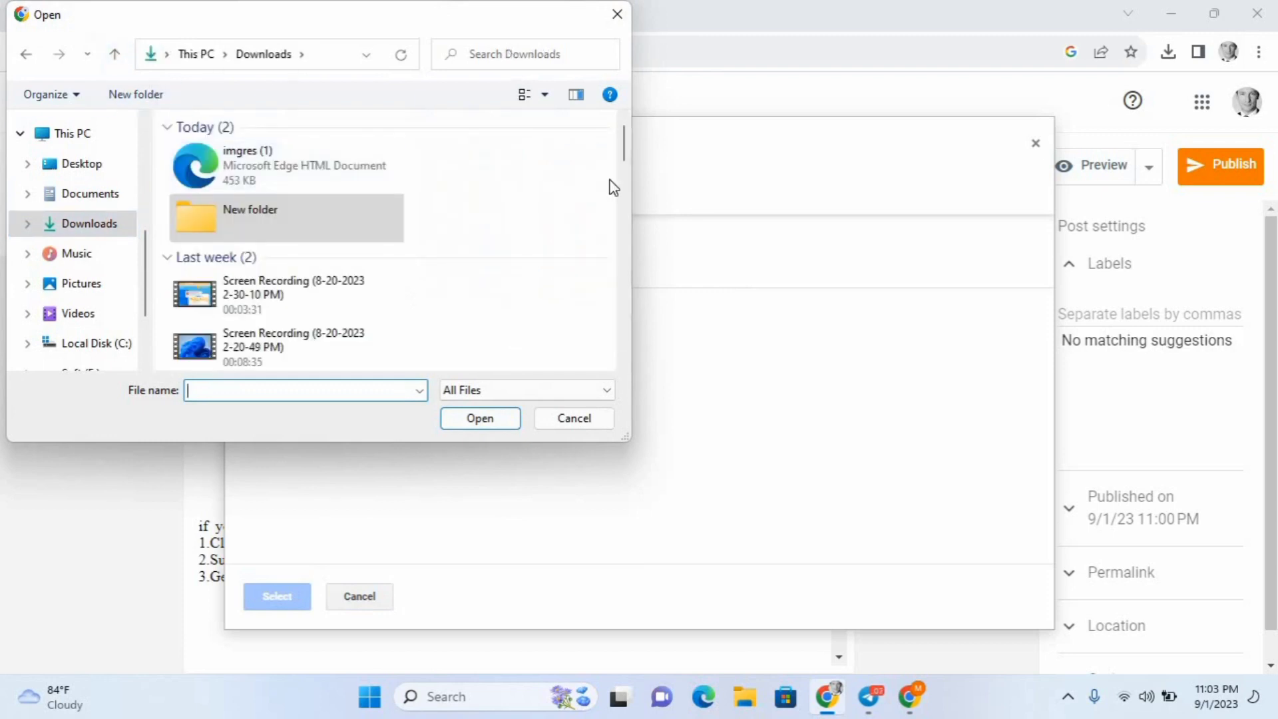
drag(626, 161, 632, 211)
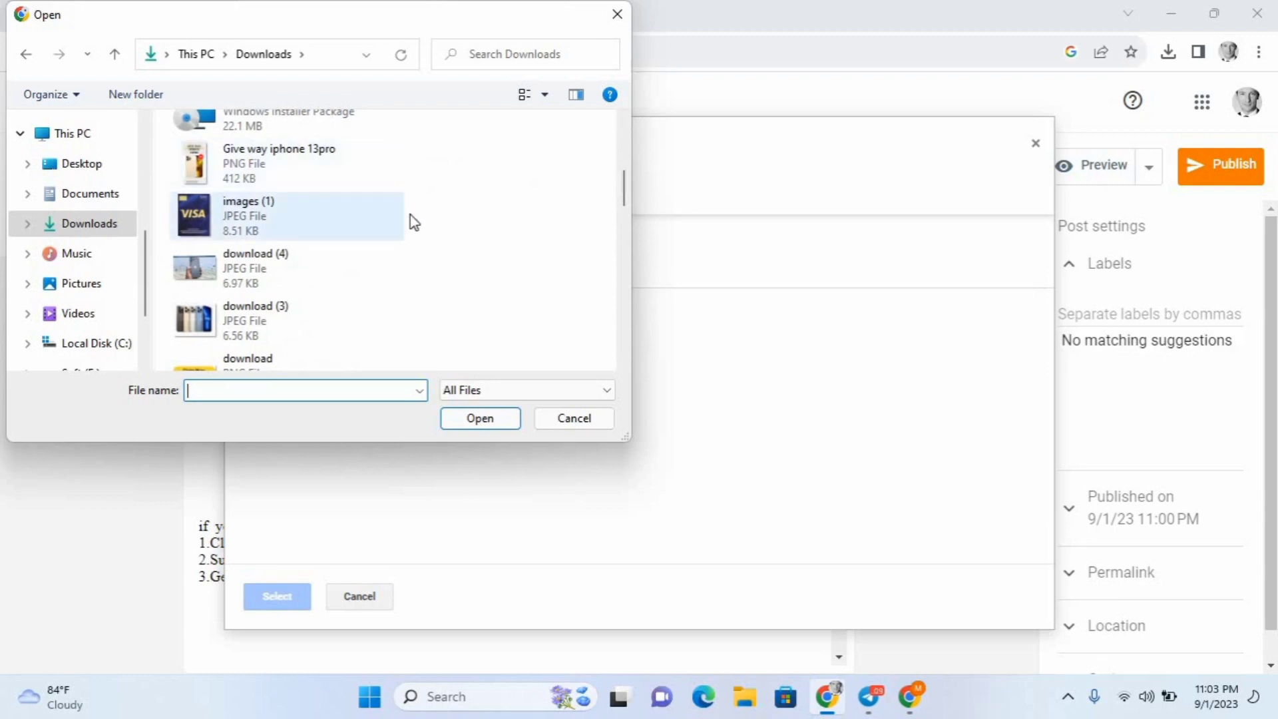
drag(625, 198, 624, 214)
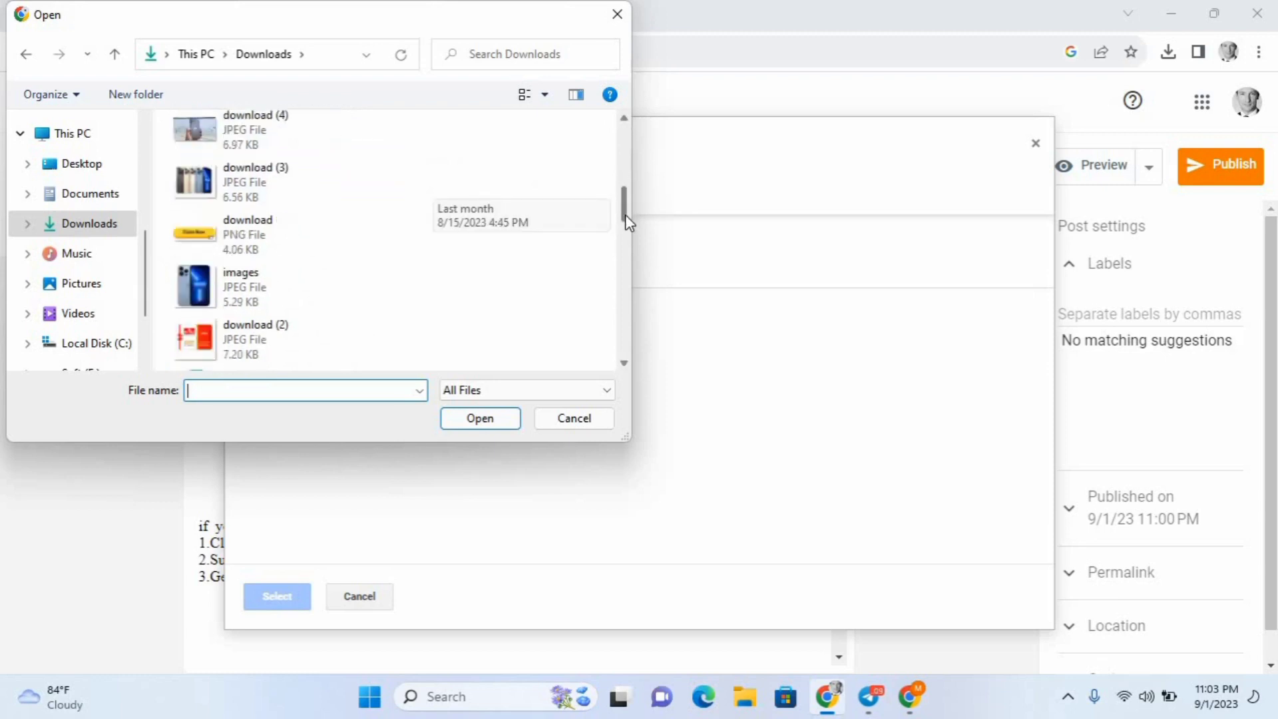
click(287, 242)
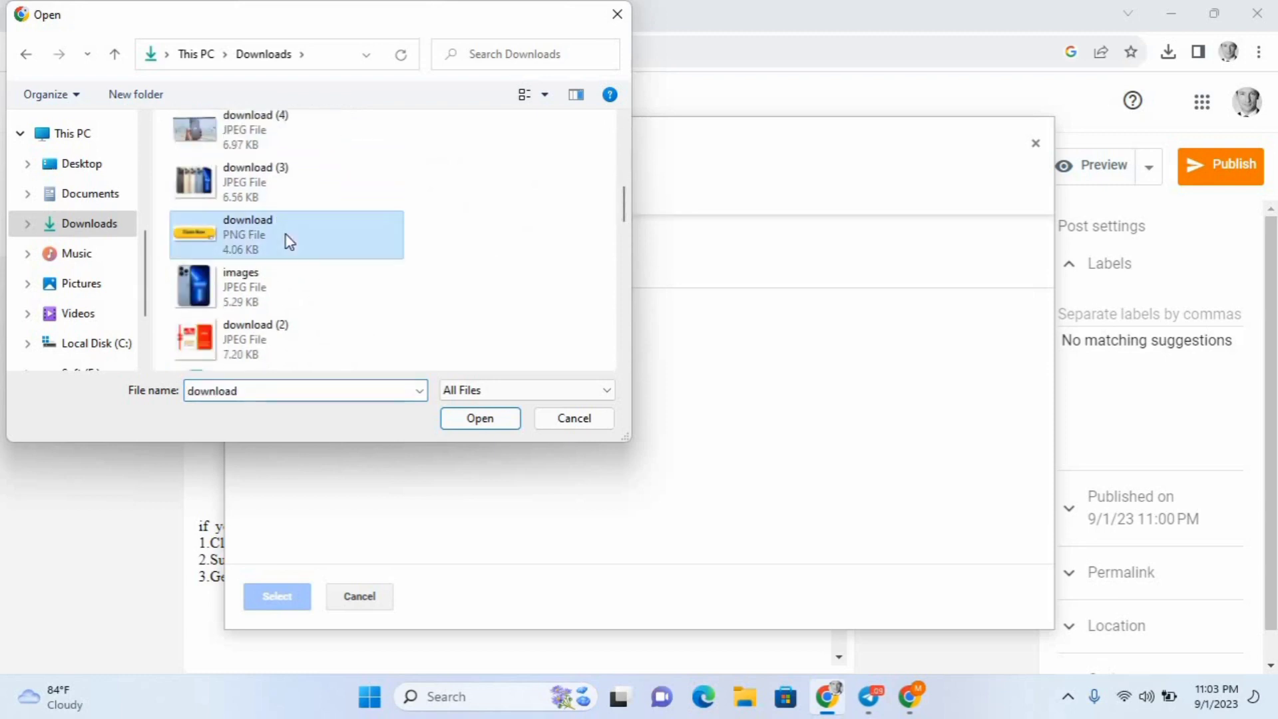
click(470, 418)
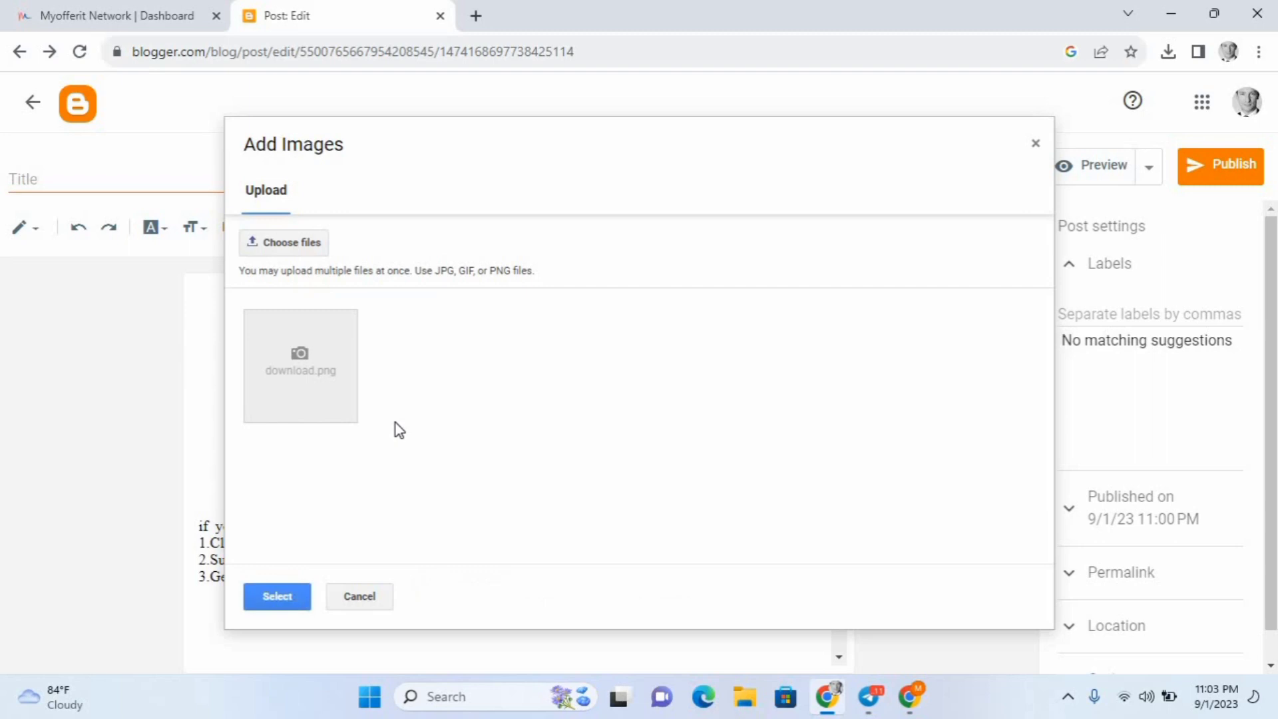
click(277, 597)
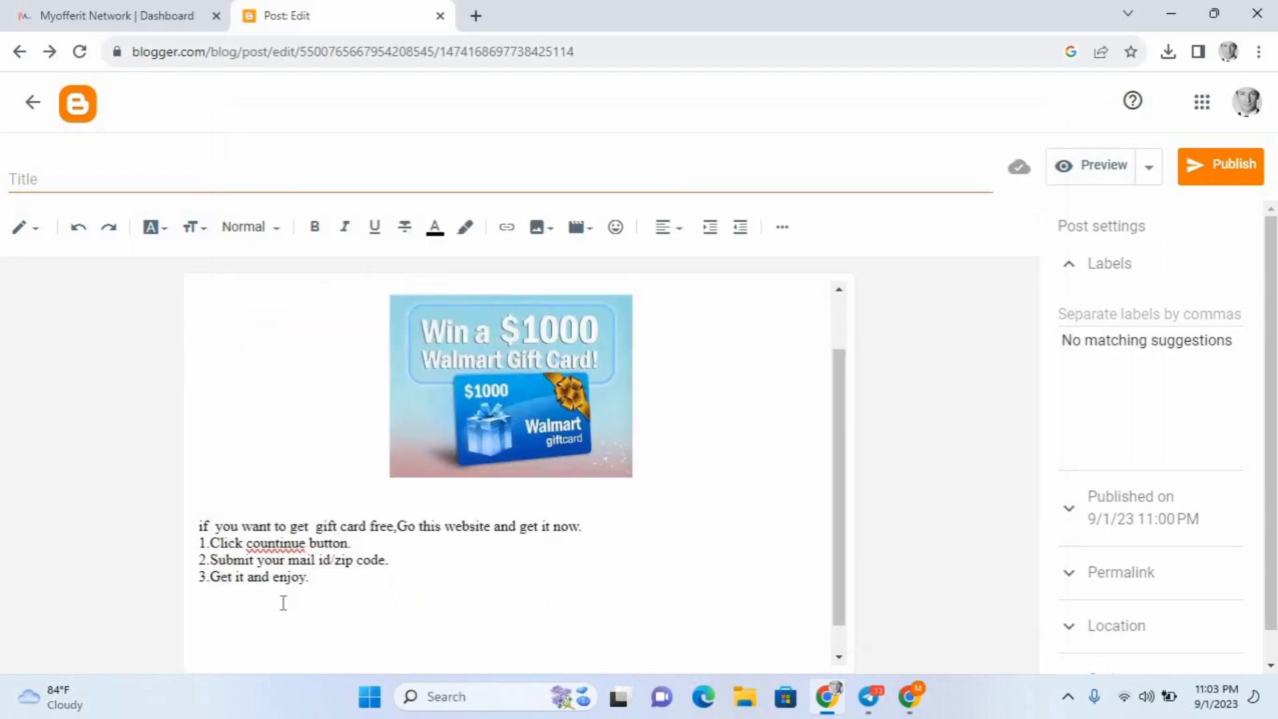
click(750, 607)
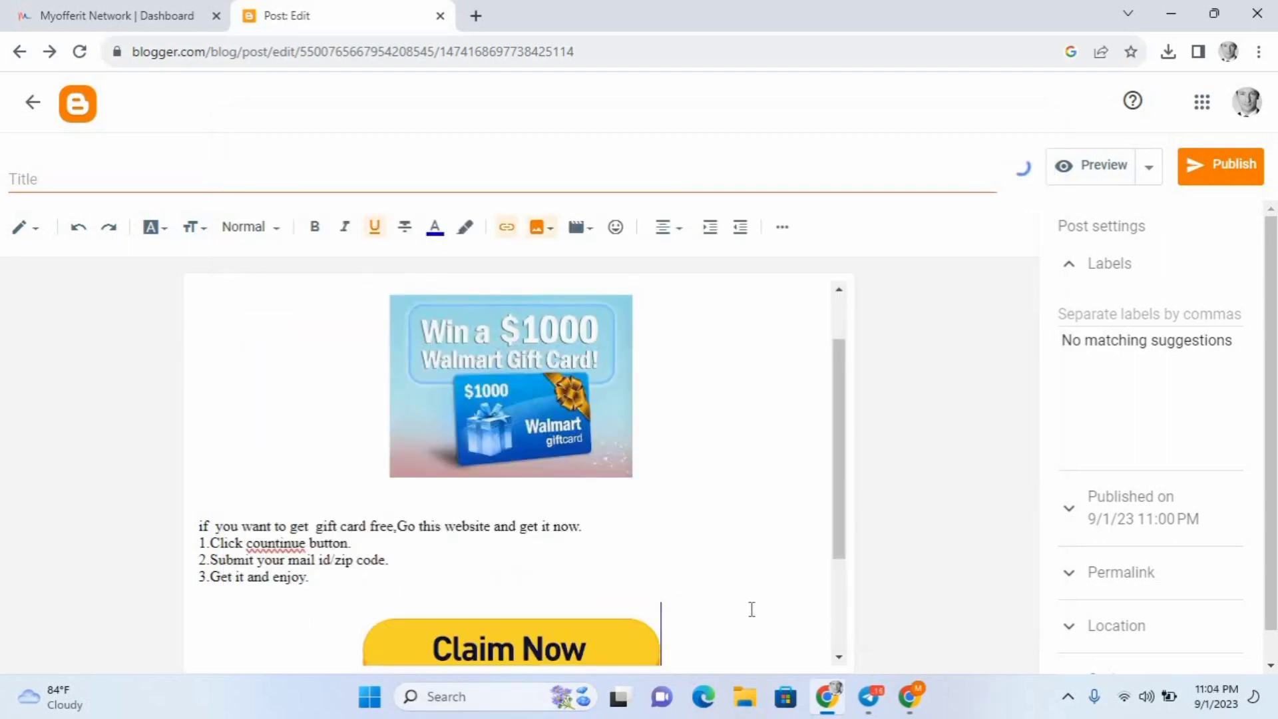
Scale the Claim Now image down slightly, keeping it centered below the instructions
click(839, 657)
scroll(840, 657, down, 3)
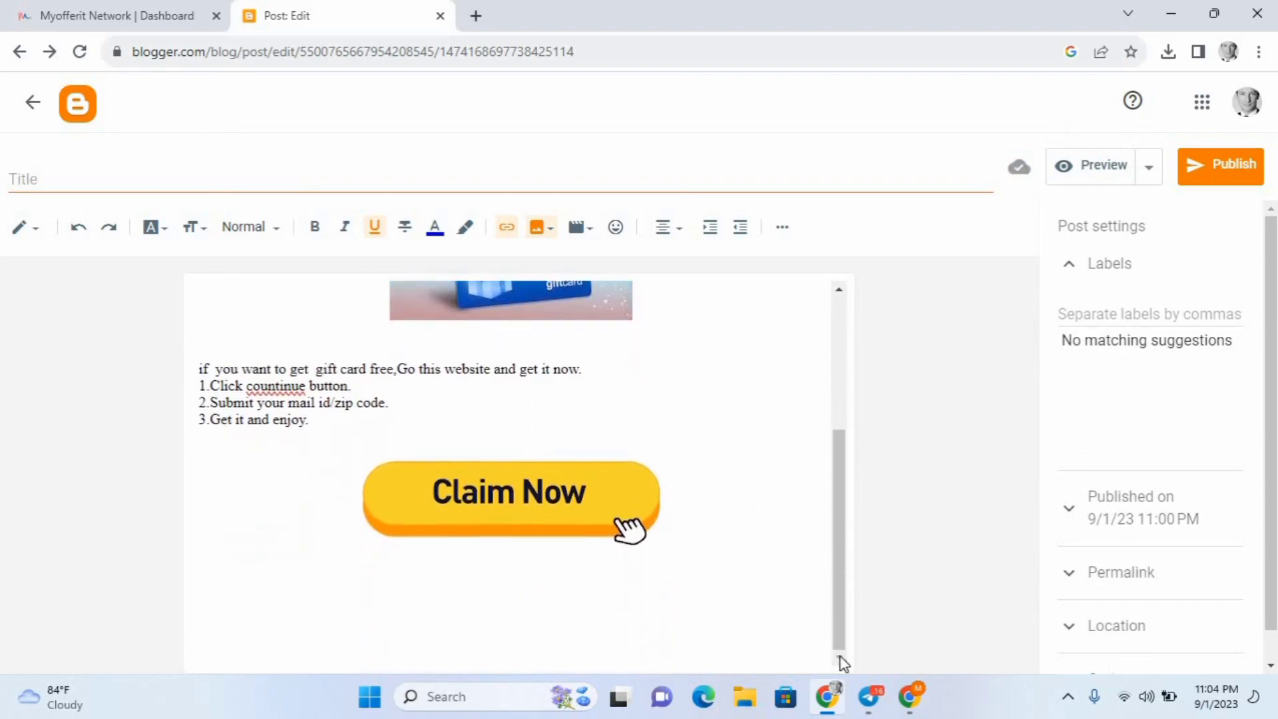
click(643, 572)
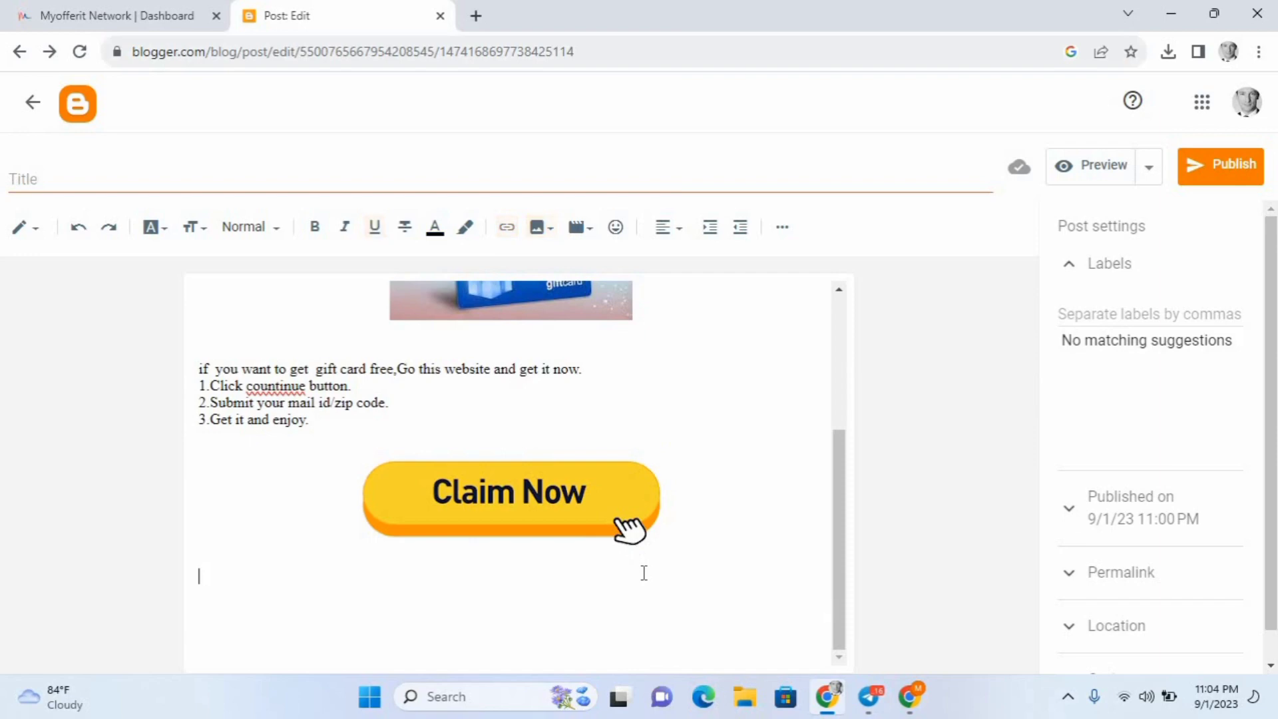
click(642, 508)
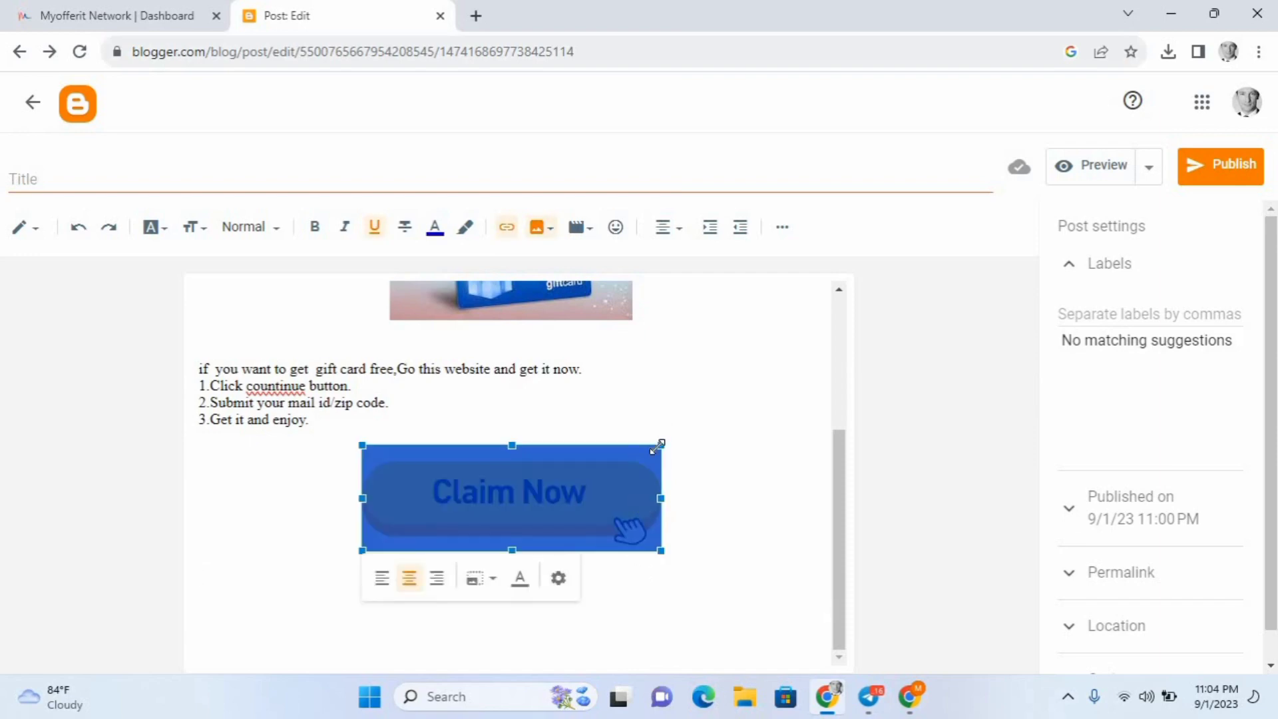
drag(658, 444, 636, 472)
drag(631, 490, 633, 464)
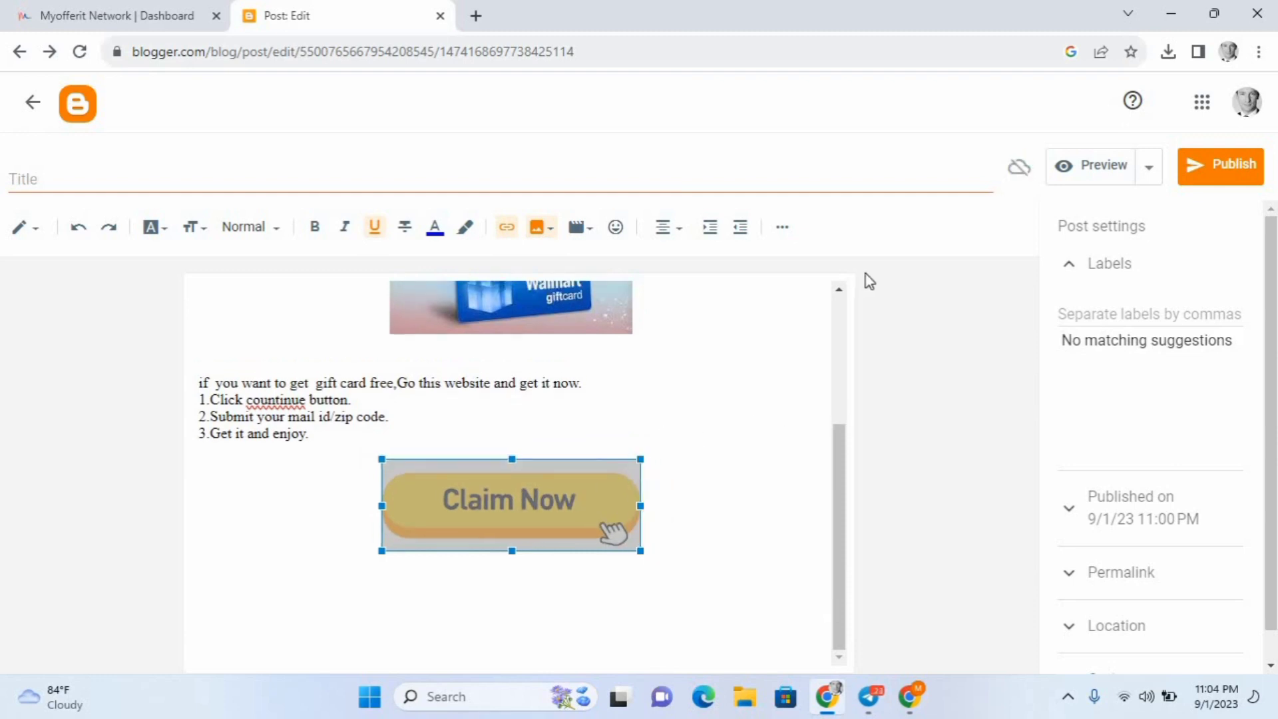
Switch to the Myofferit dashboard, generate the tracking link for the Walmart $1000 V2.0 offer and copy it
click(839, 289)
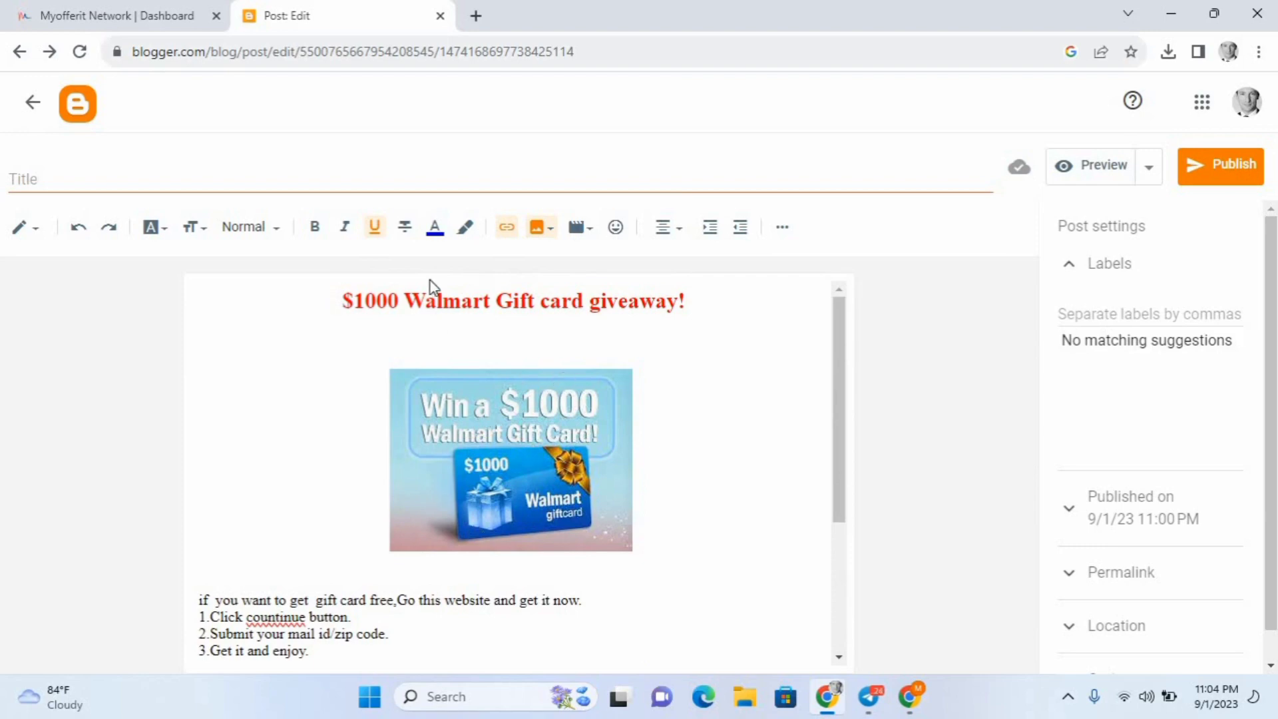
click(137, 17)
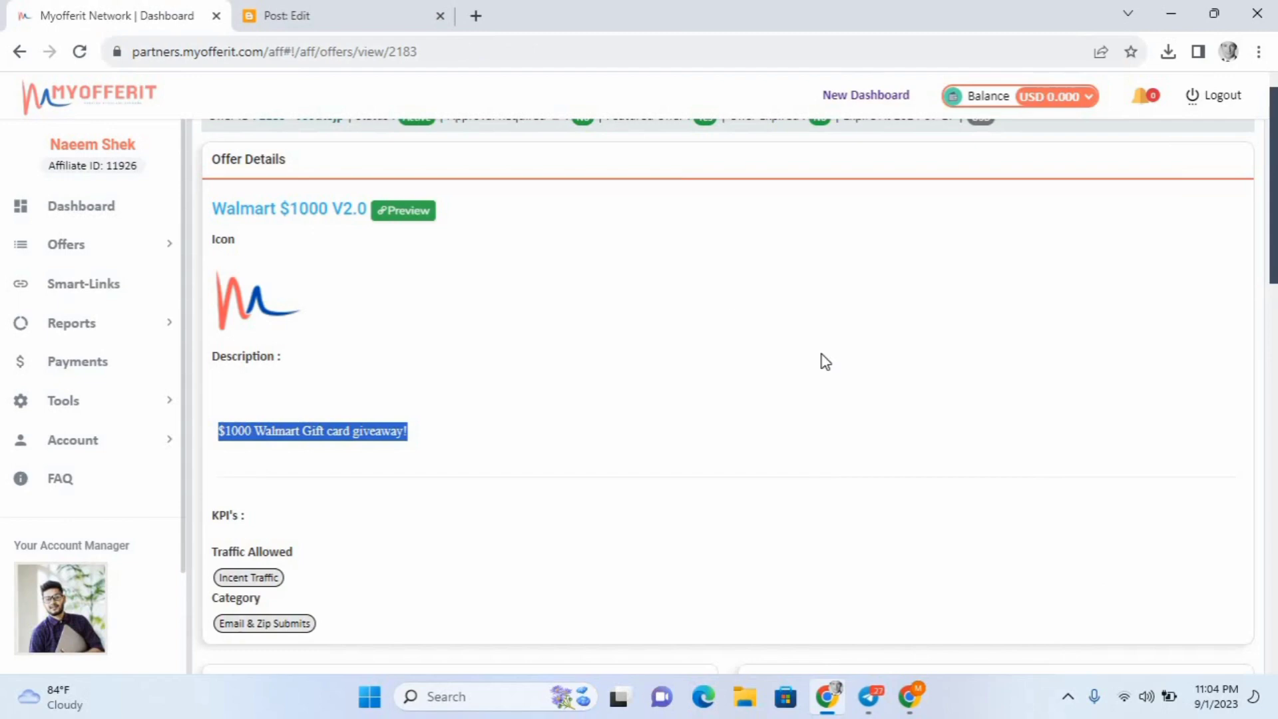
scroll(822, 359, down, 6)
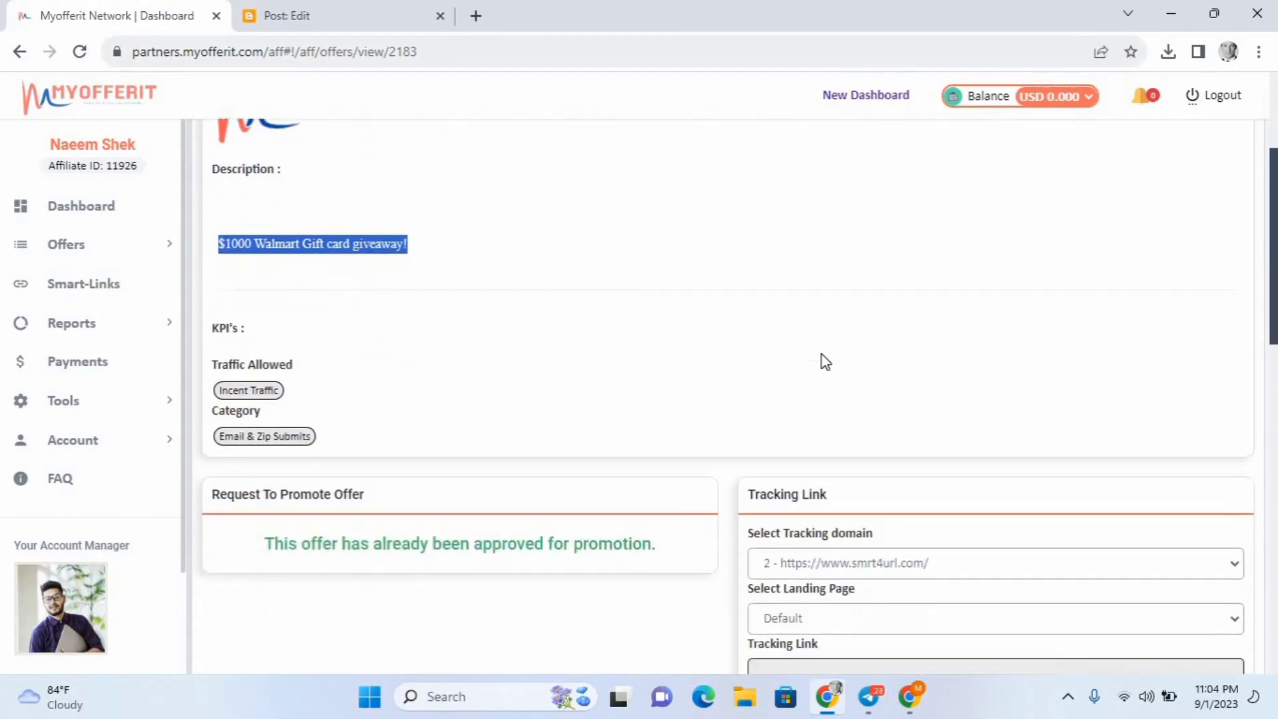
scroll(822, 360, down, 1)
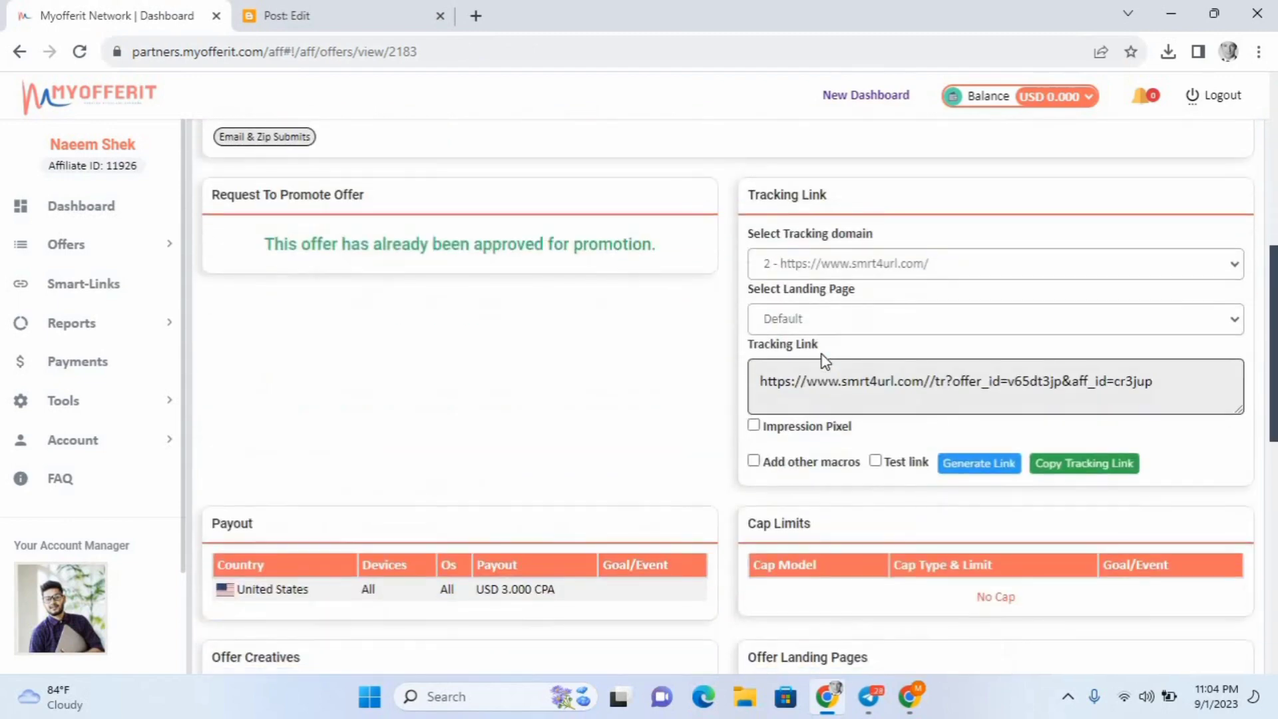
click(996, 466)
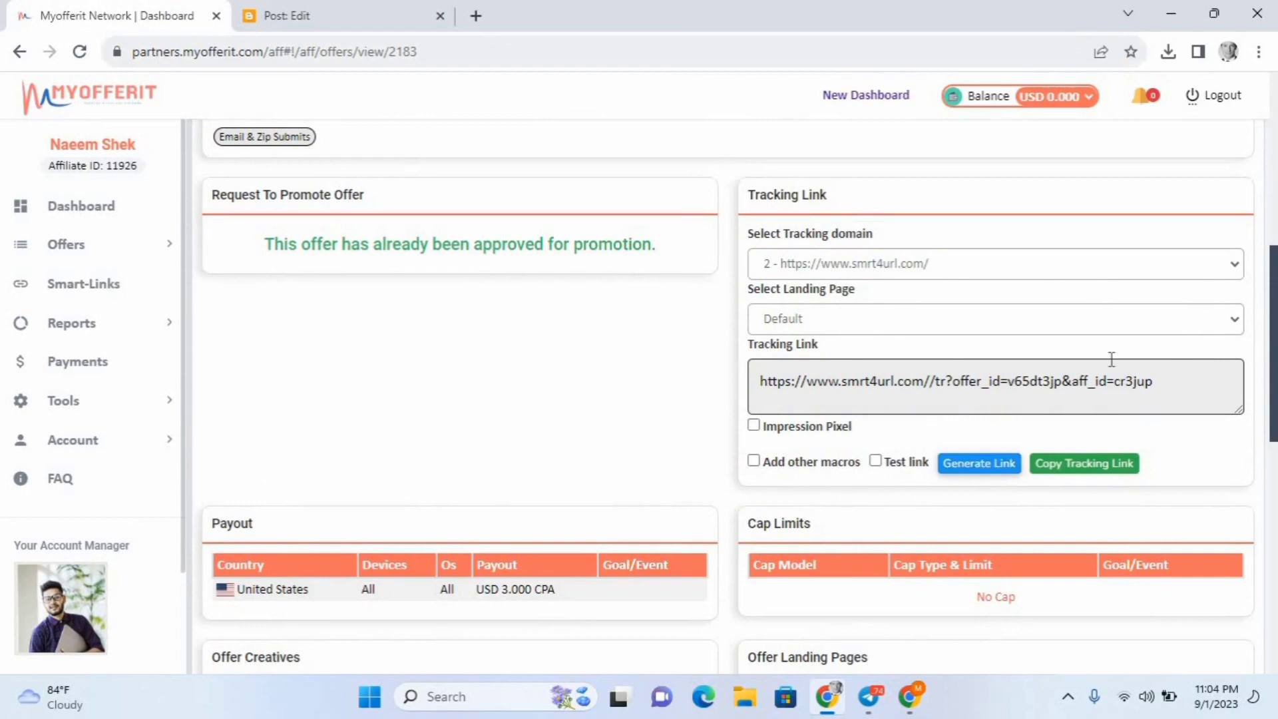
triple_click(1169, 380)
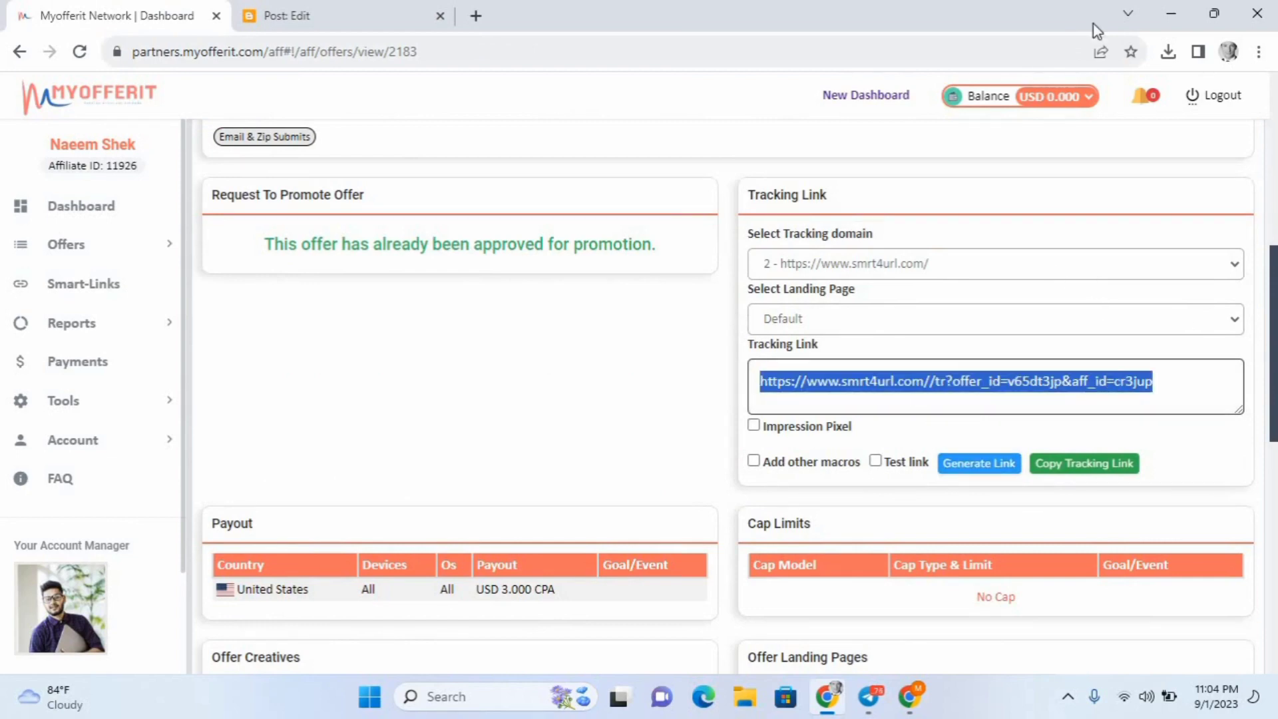
Return to the Blogger post and replace the Walmart gift card image's link with the copied offer tracking link
click(269, 15)
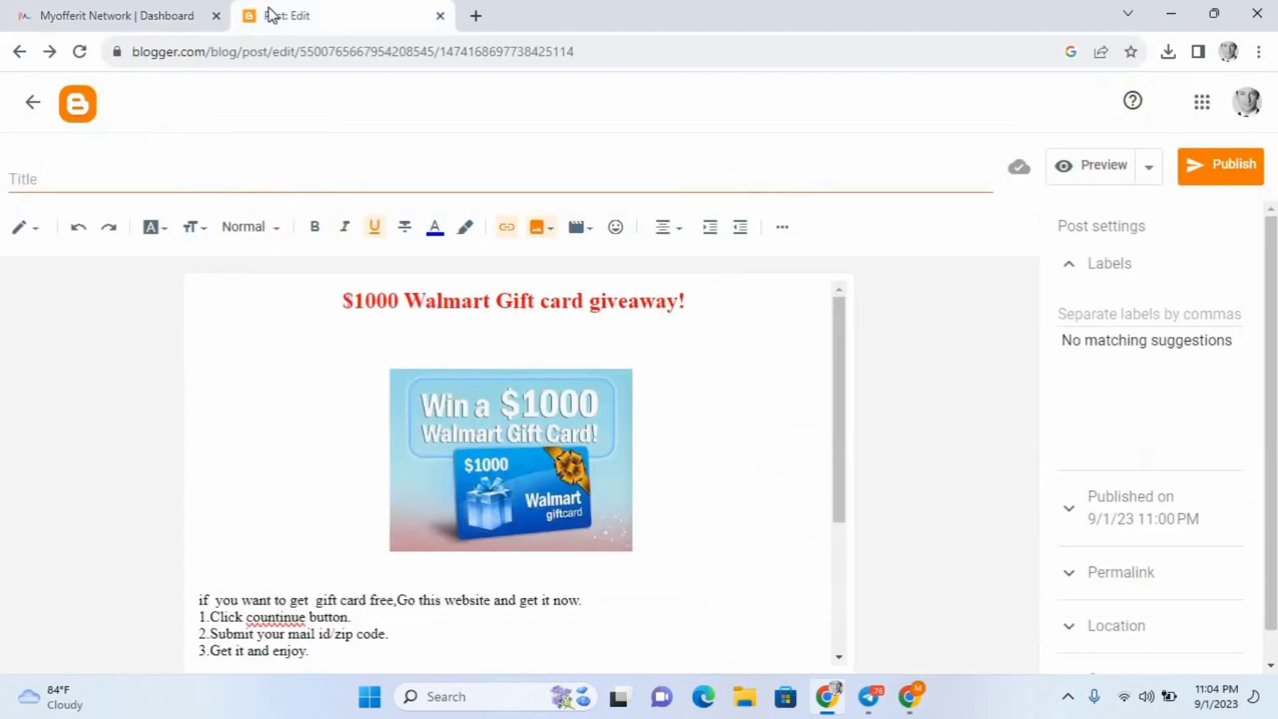
click(475, 408)
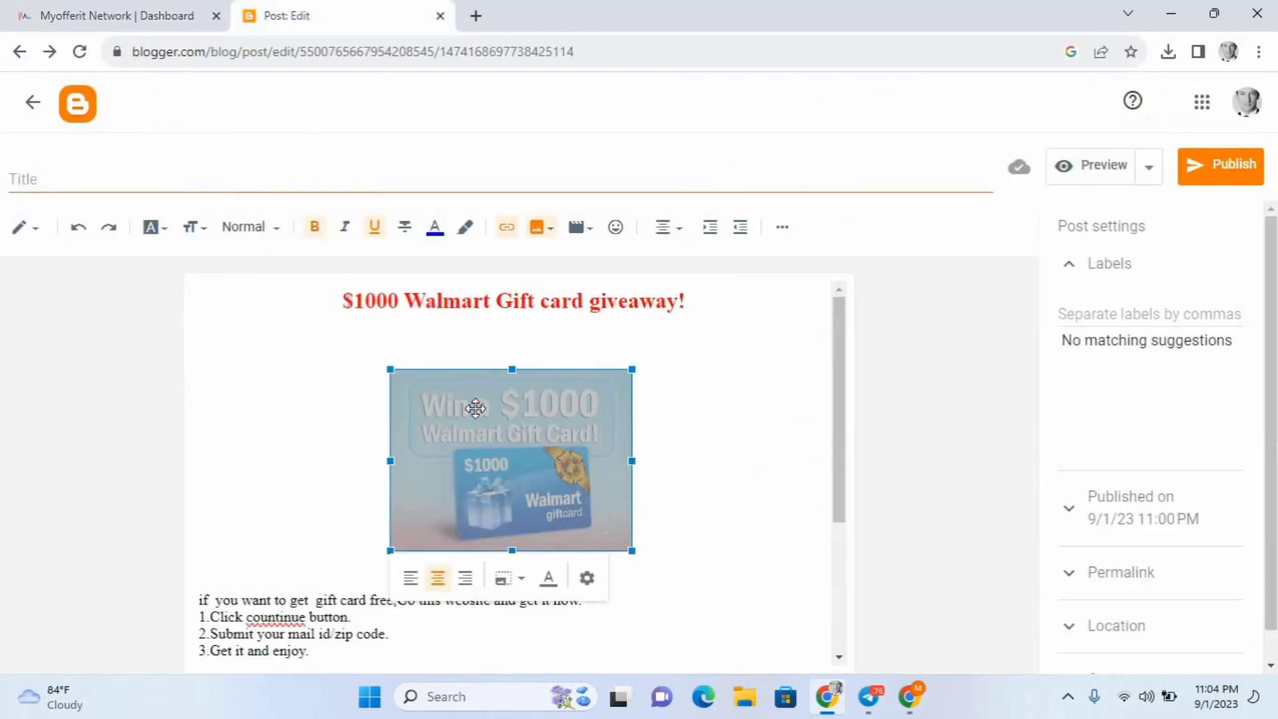
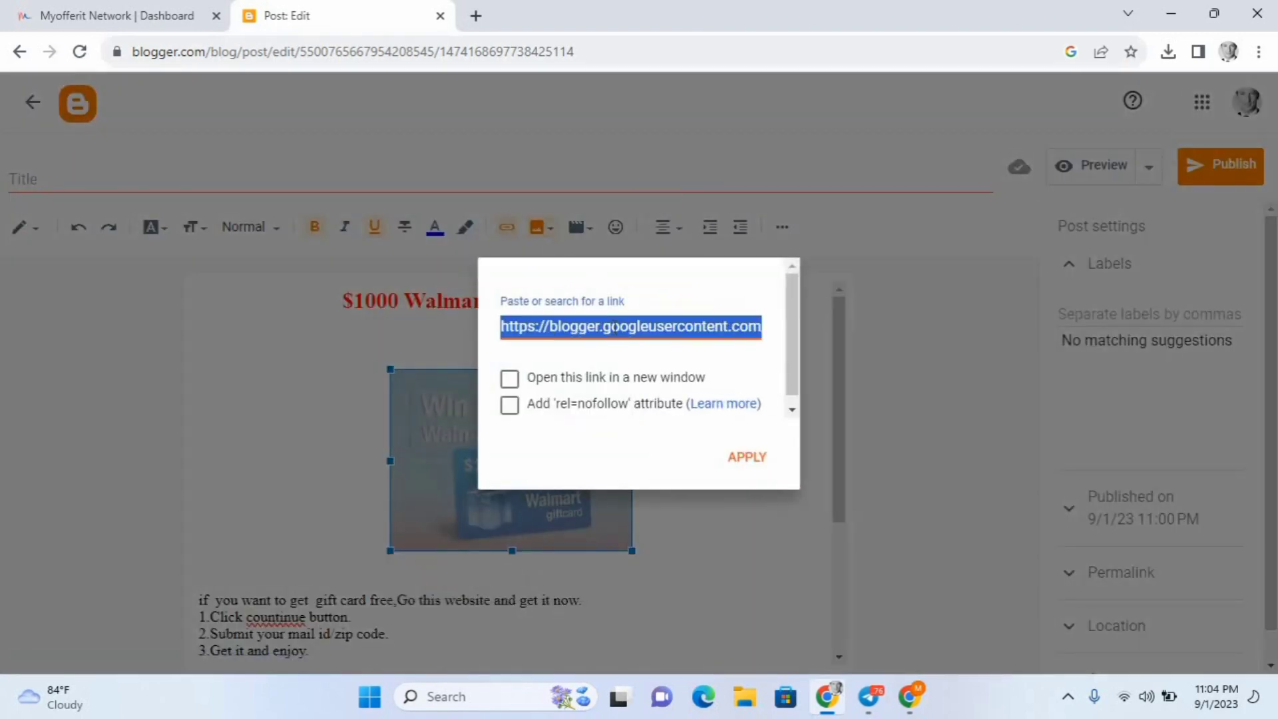
key(BackSpace)
key(ctrl+v)
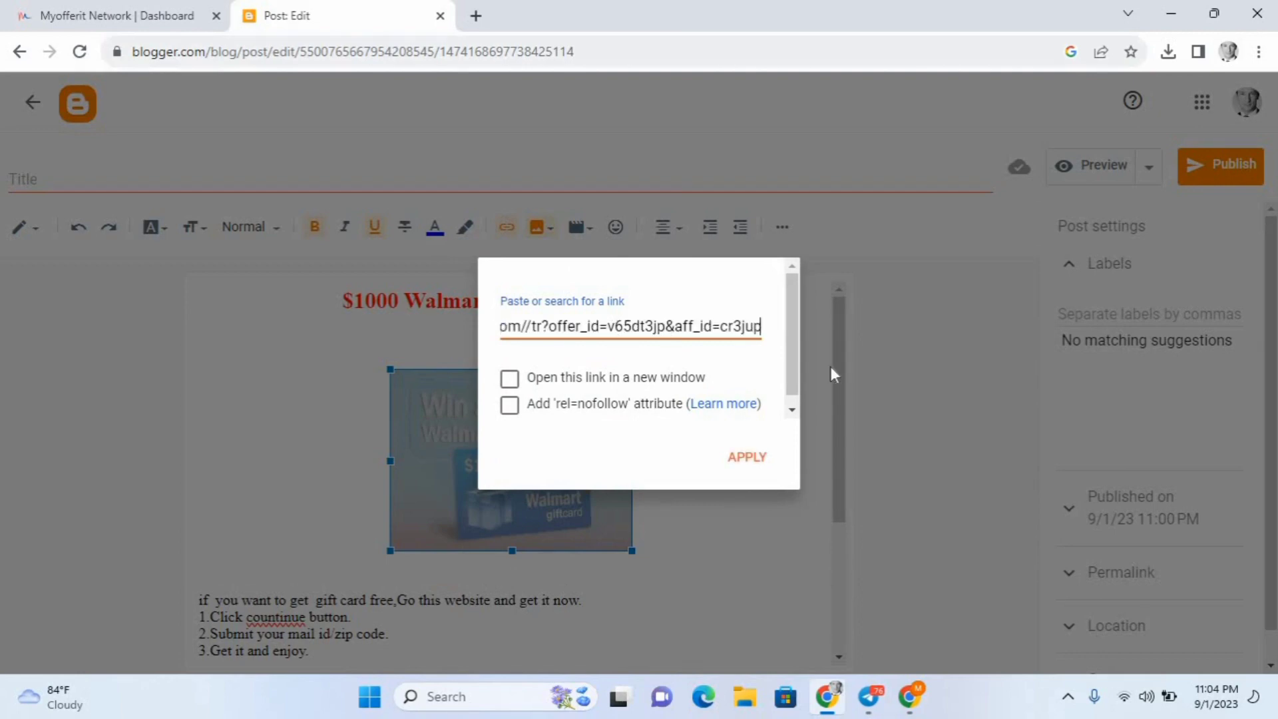
click(741, 458)
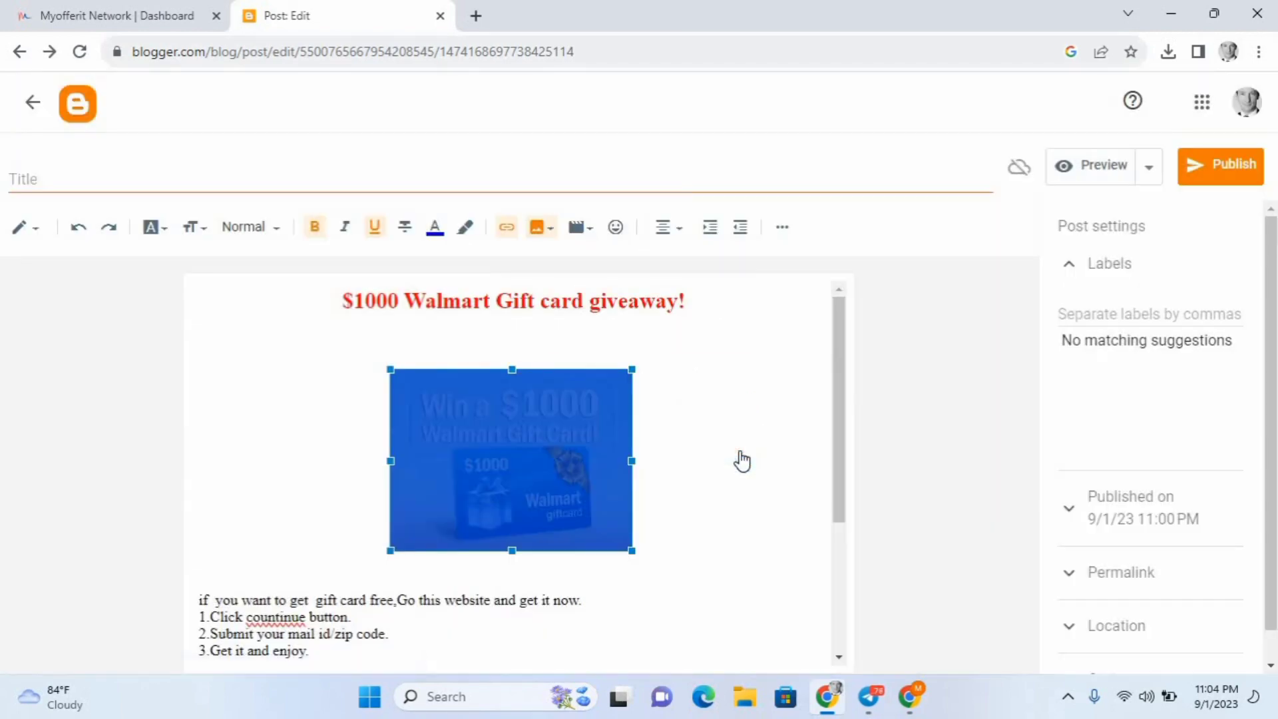
Replace the Claim Now image's link with the same offer tracking link
click(839, 657)
scroll(841, 656, down, 2)
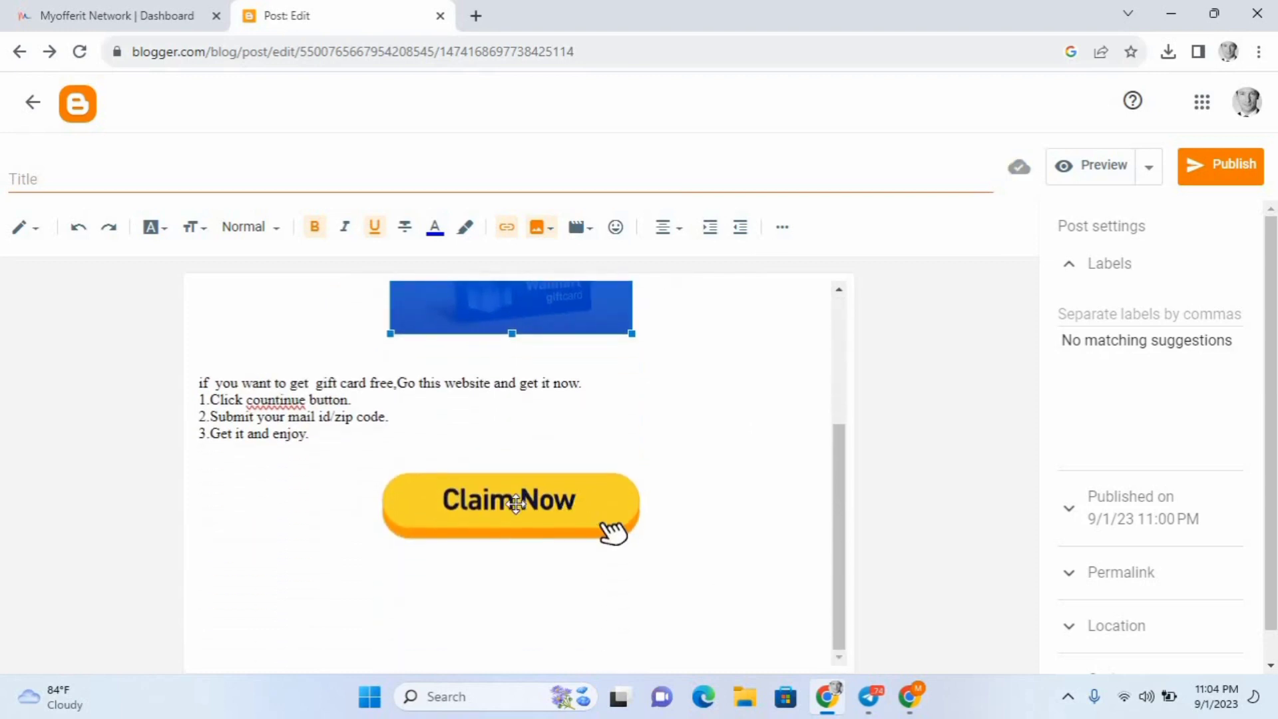
click(516, 503)
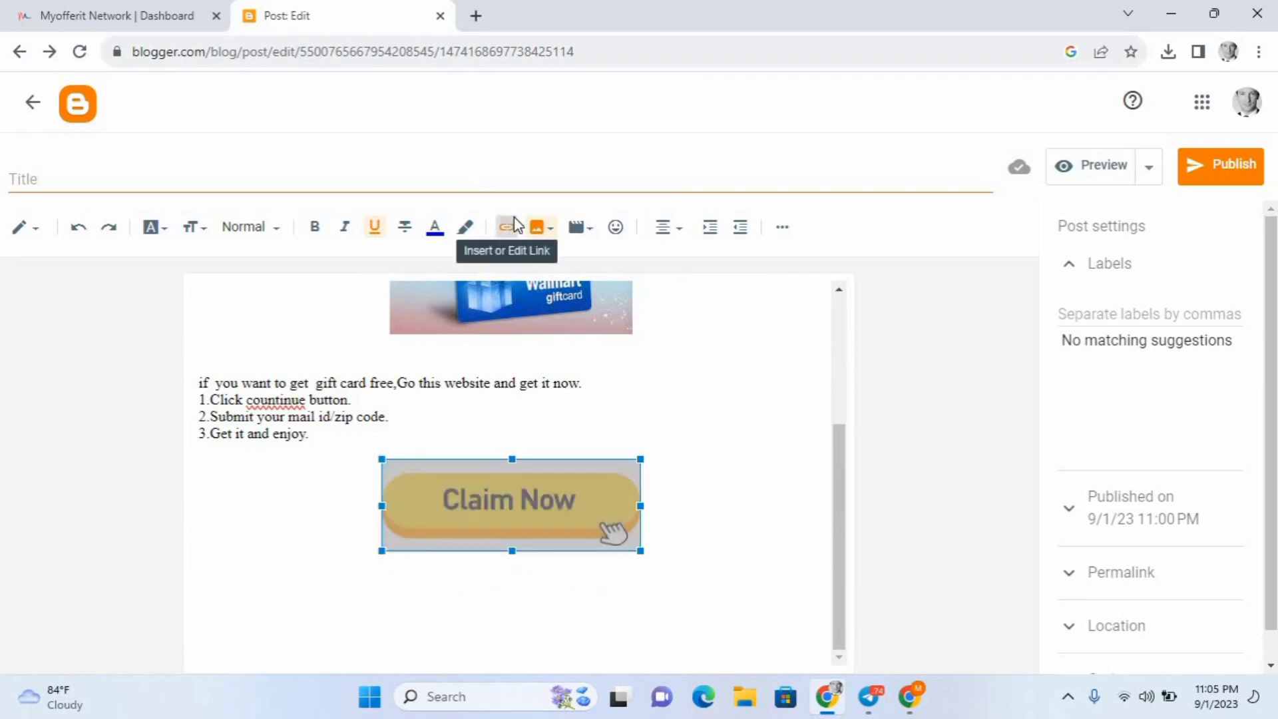
click(512, 222)
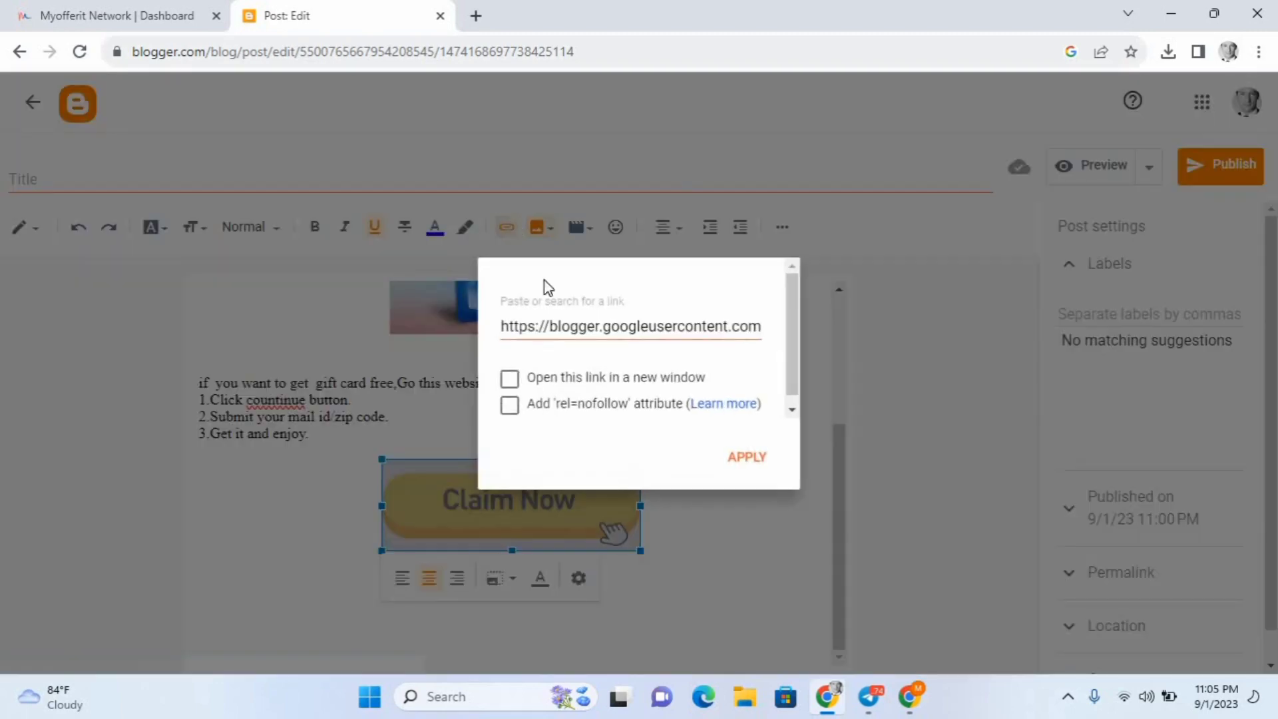
double_click(585, 327)
key(ctrl+a)
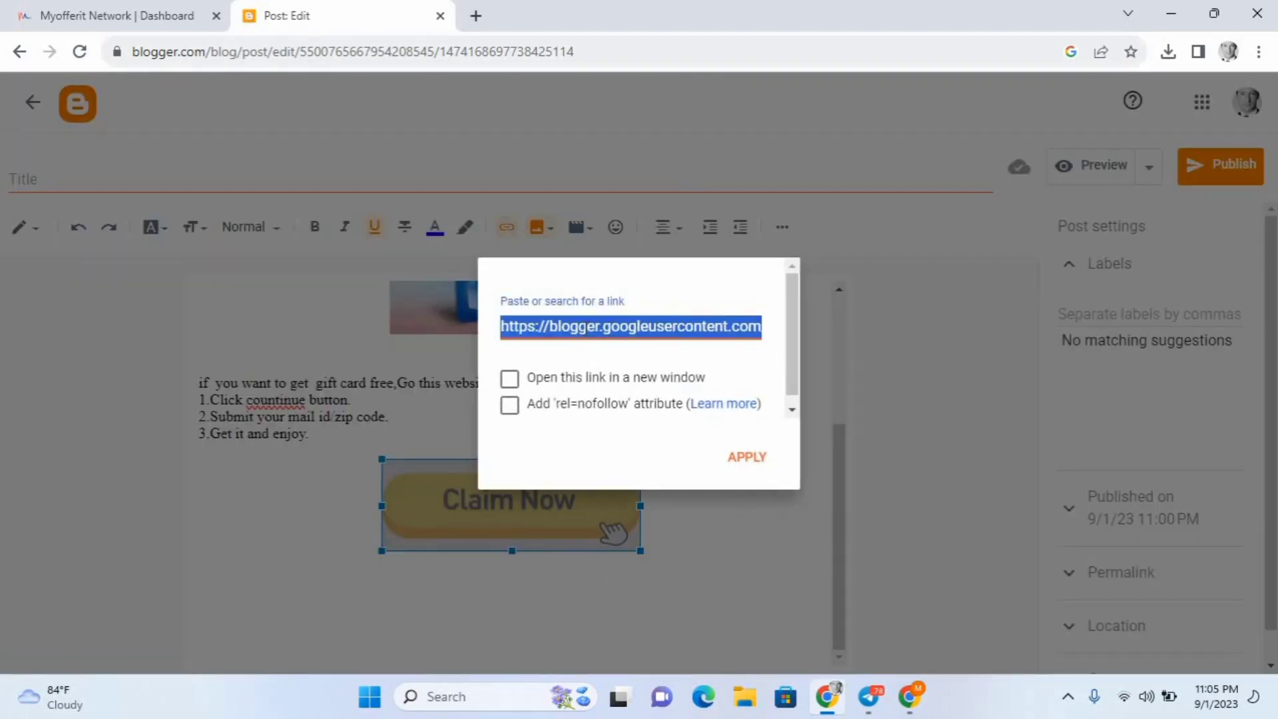
key(BackSpace)
key(ctrl+v)
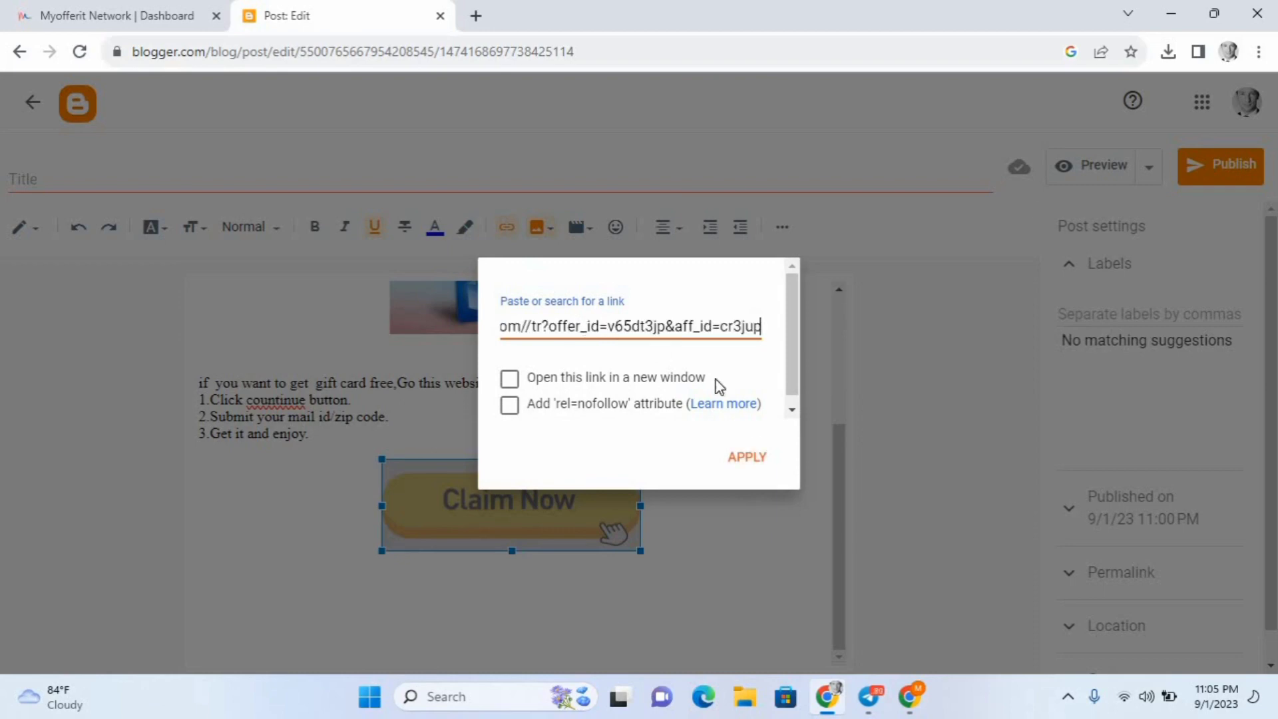
click(761, 459)
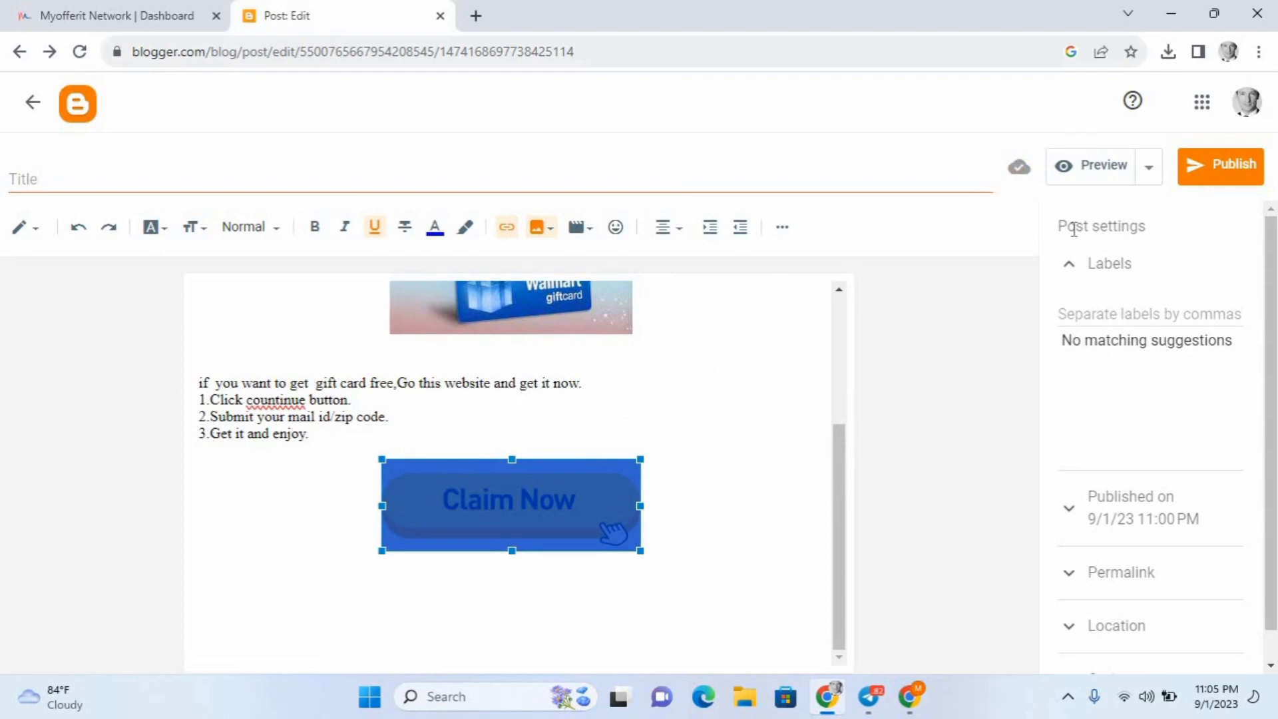
Save the post and look through its Location and Labels settings
click(1151, 169)
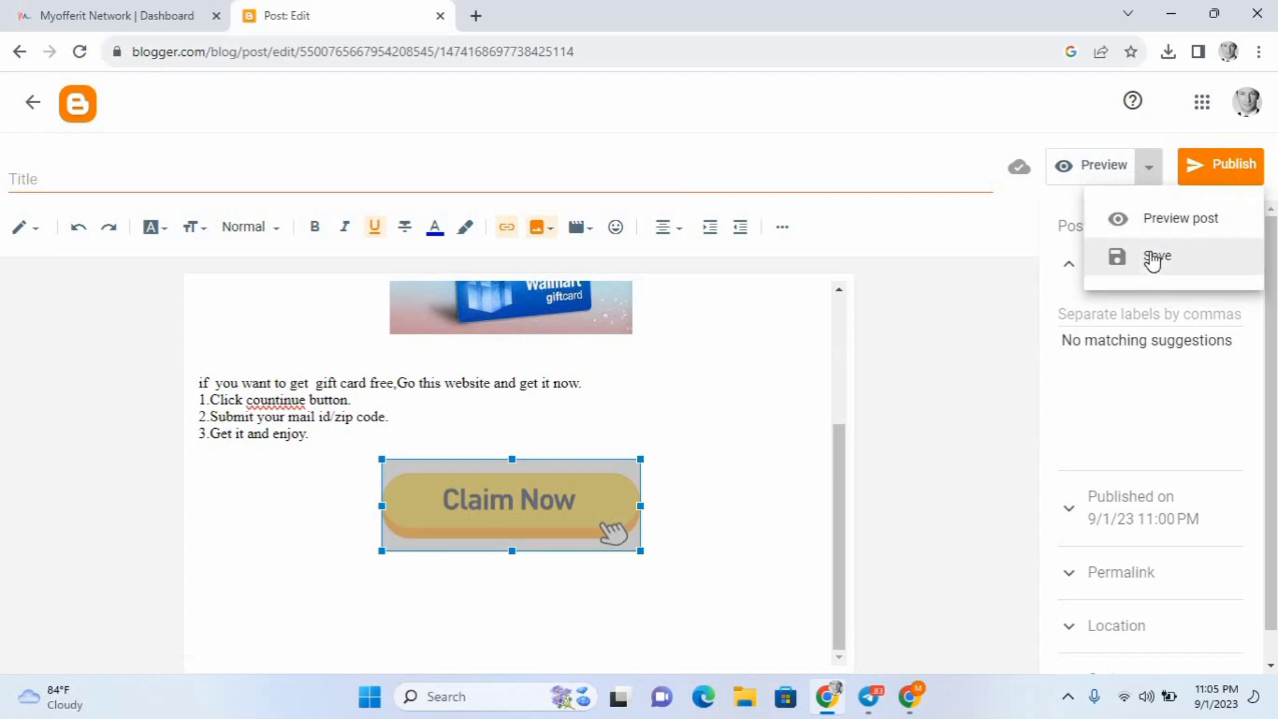
click(1153, 257)
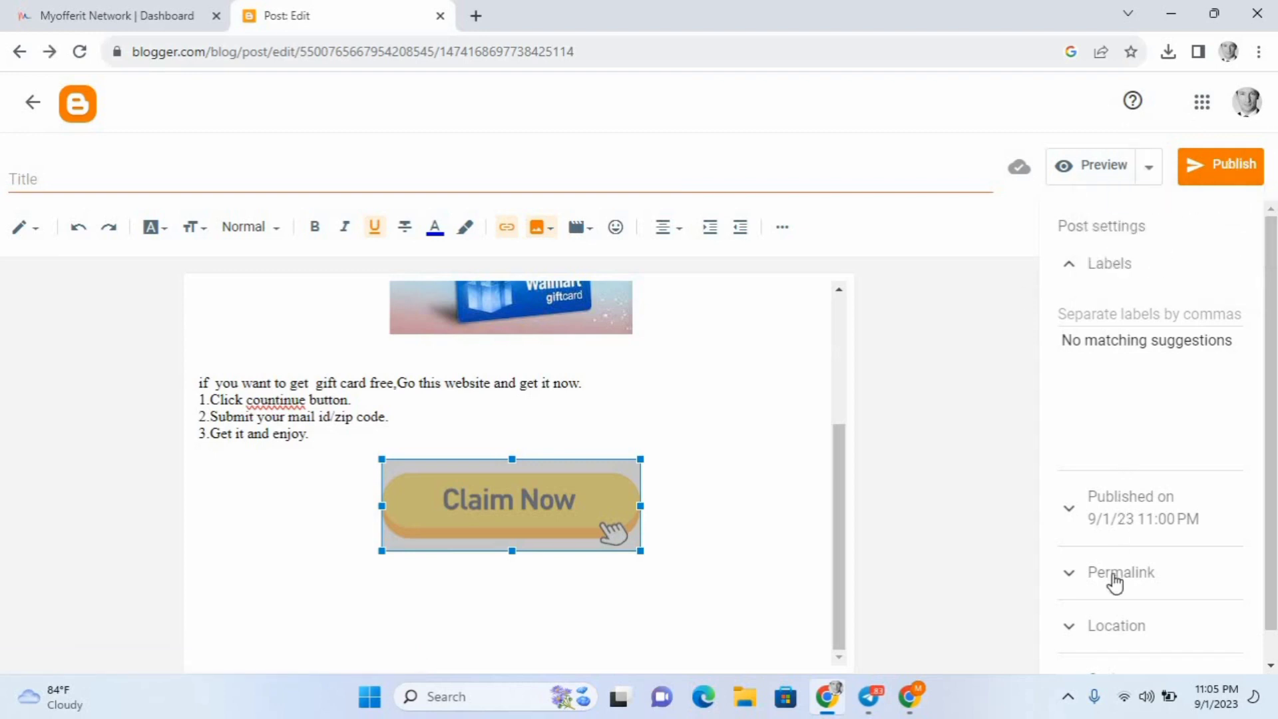
click(1109, 621)
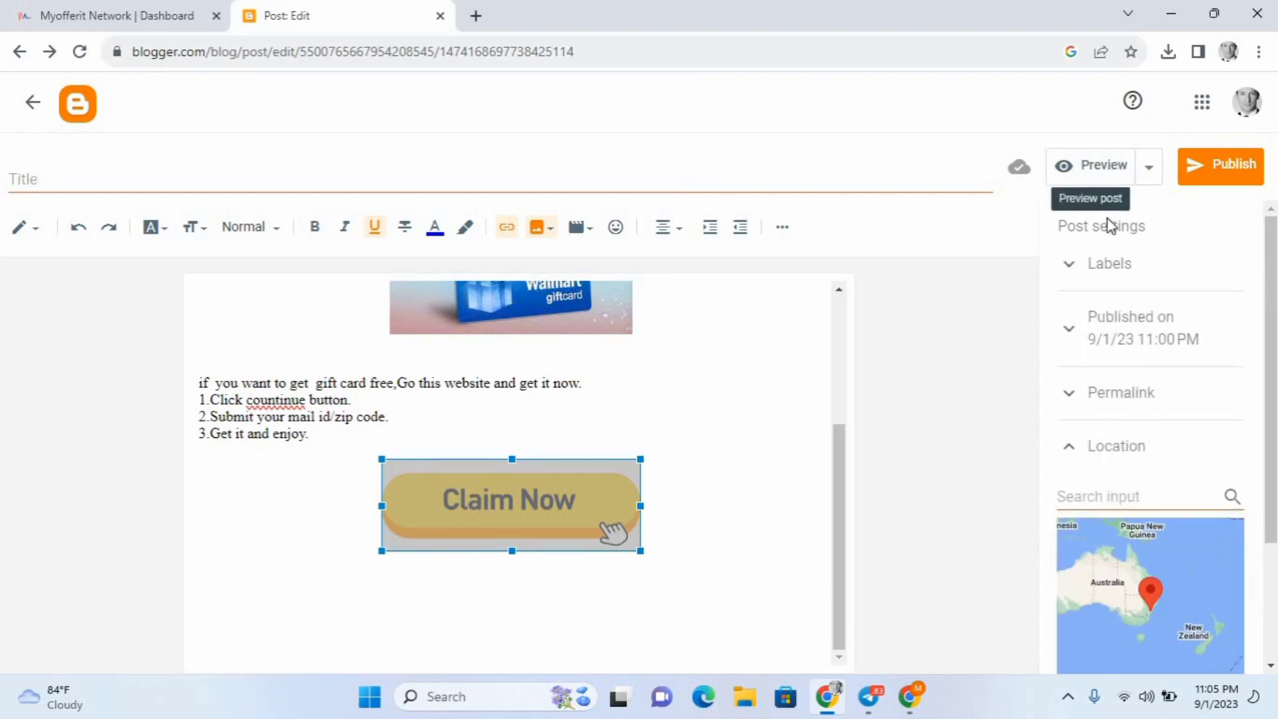
click(1106, 266)
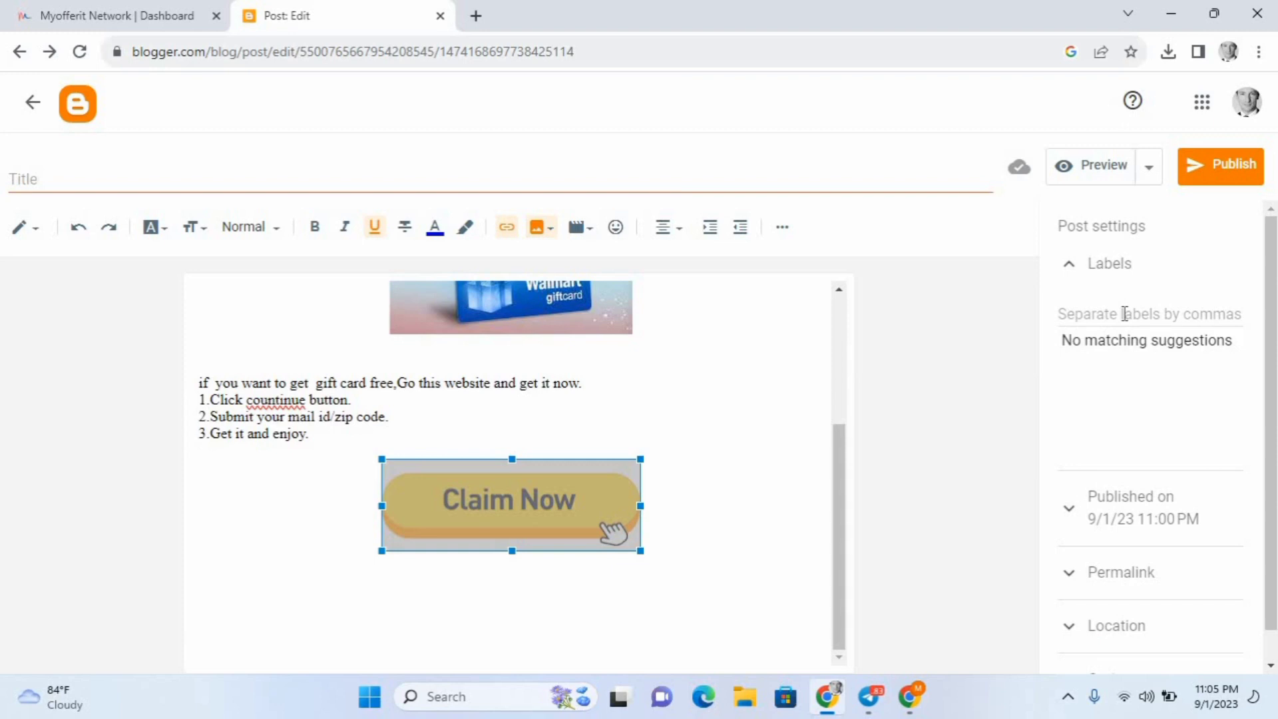
Close the Labels settings and publish the Walmart gift card giveaway post to the blog, confirming the publication
triple_click(1131, 509)
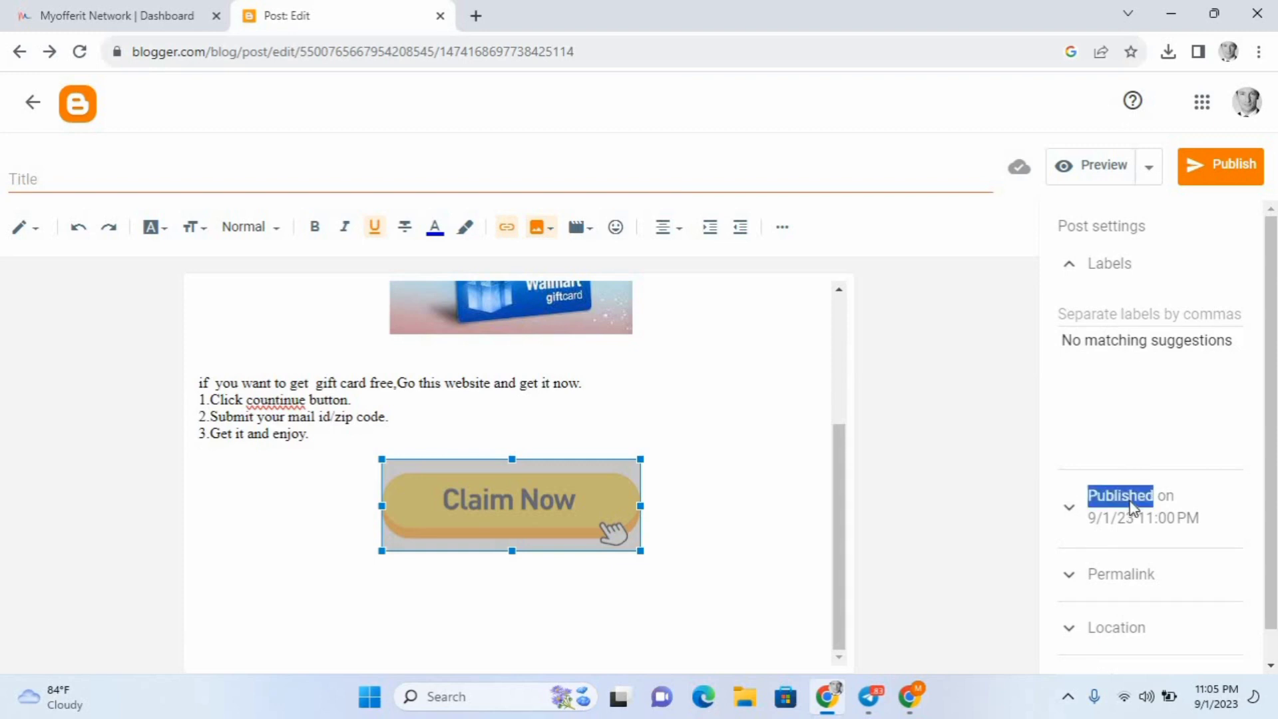
click(903, 286)
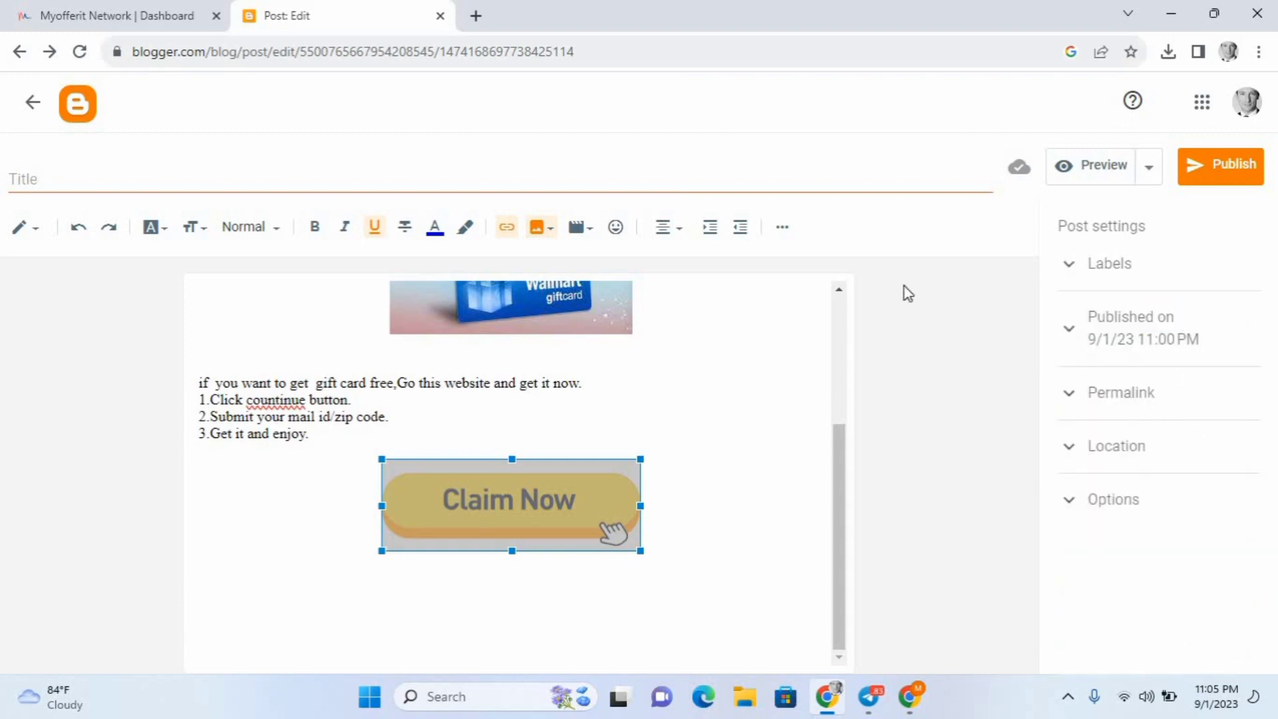
click(1223, 162)
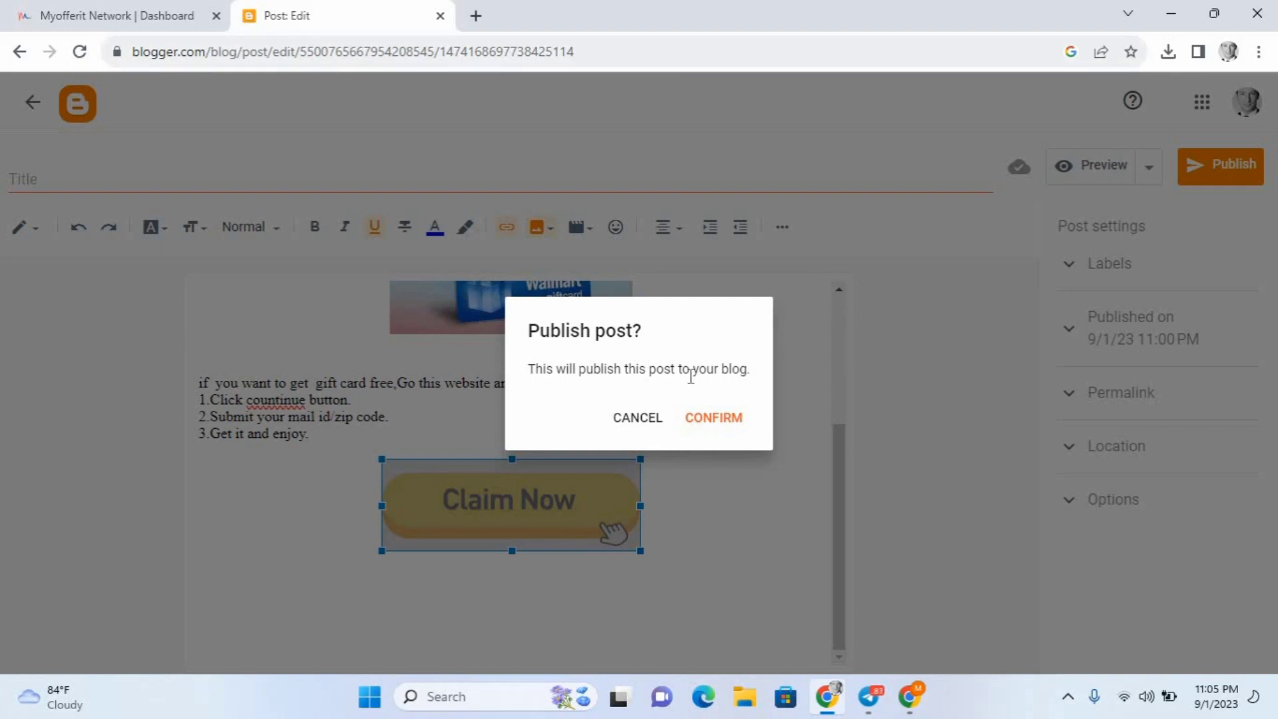
click(730, 425)
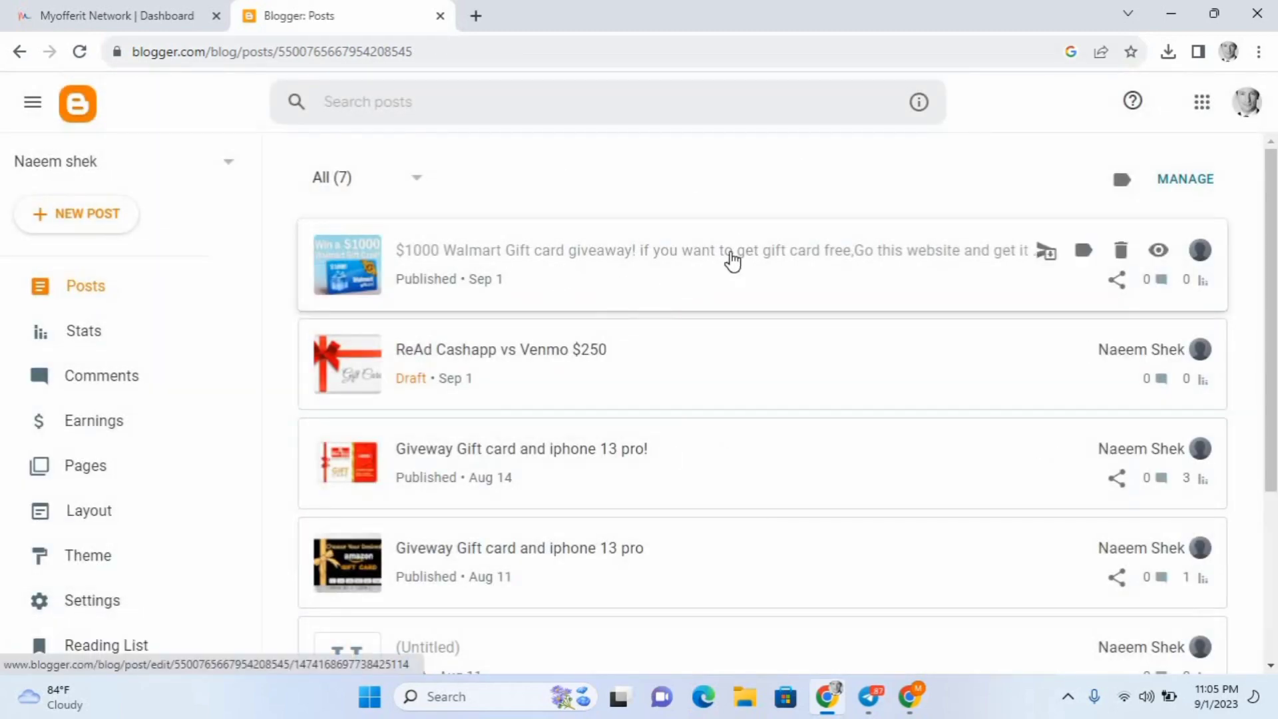
Open the published $1000 Walmart gift card giveaway post and copy its full web address
click(1158, 251)
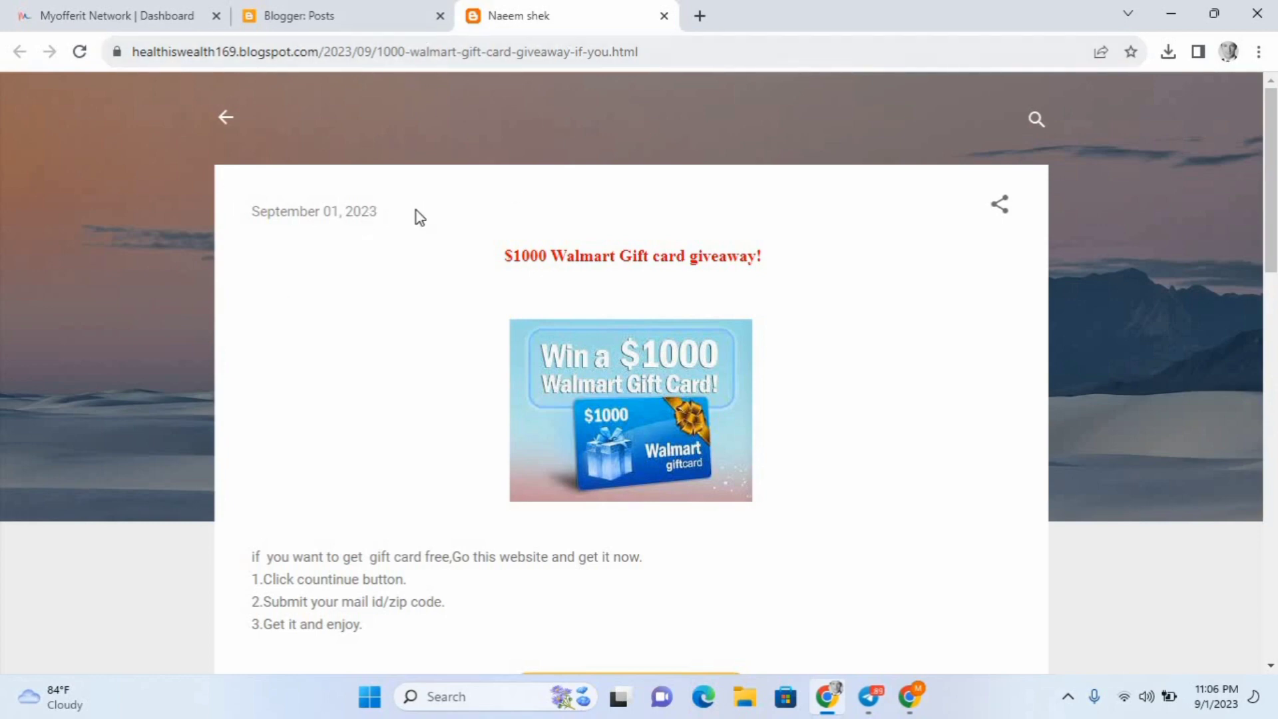
click(639, 52)
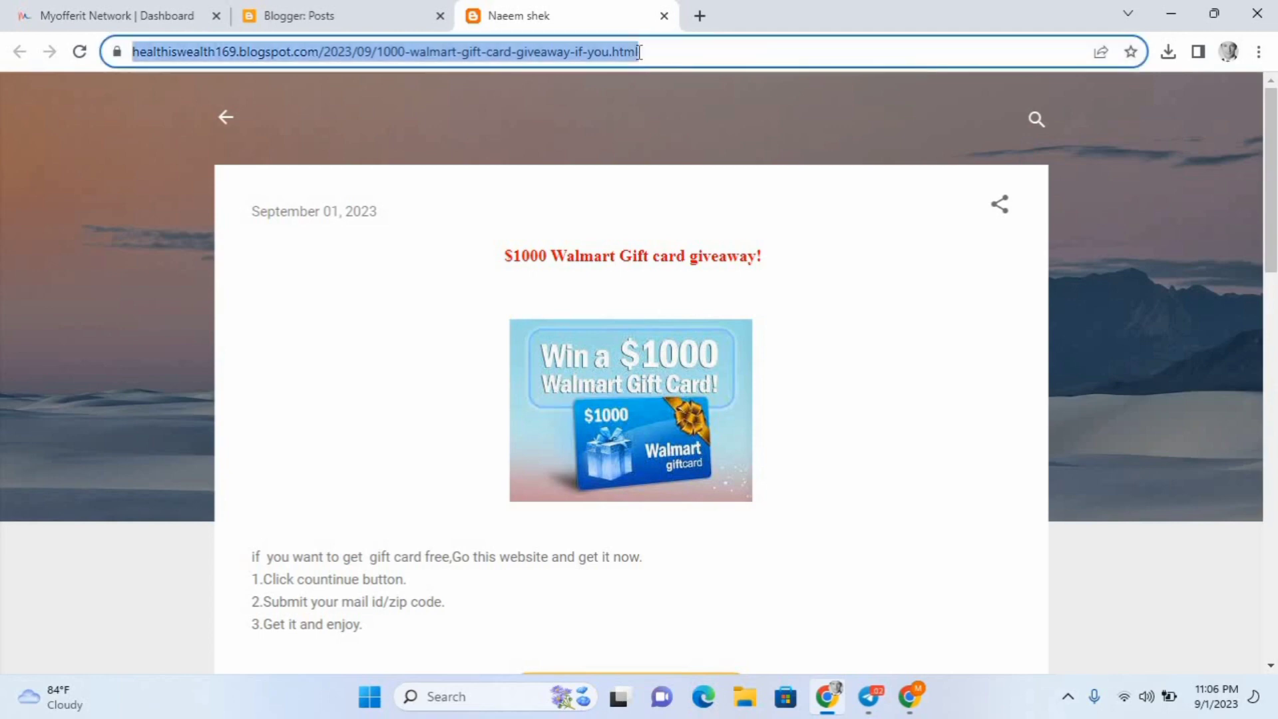
double_click(640, 53)
click(639, 55)
key(ctrl+c)
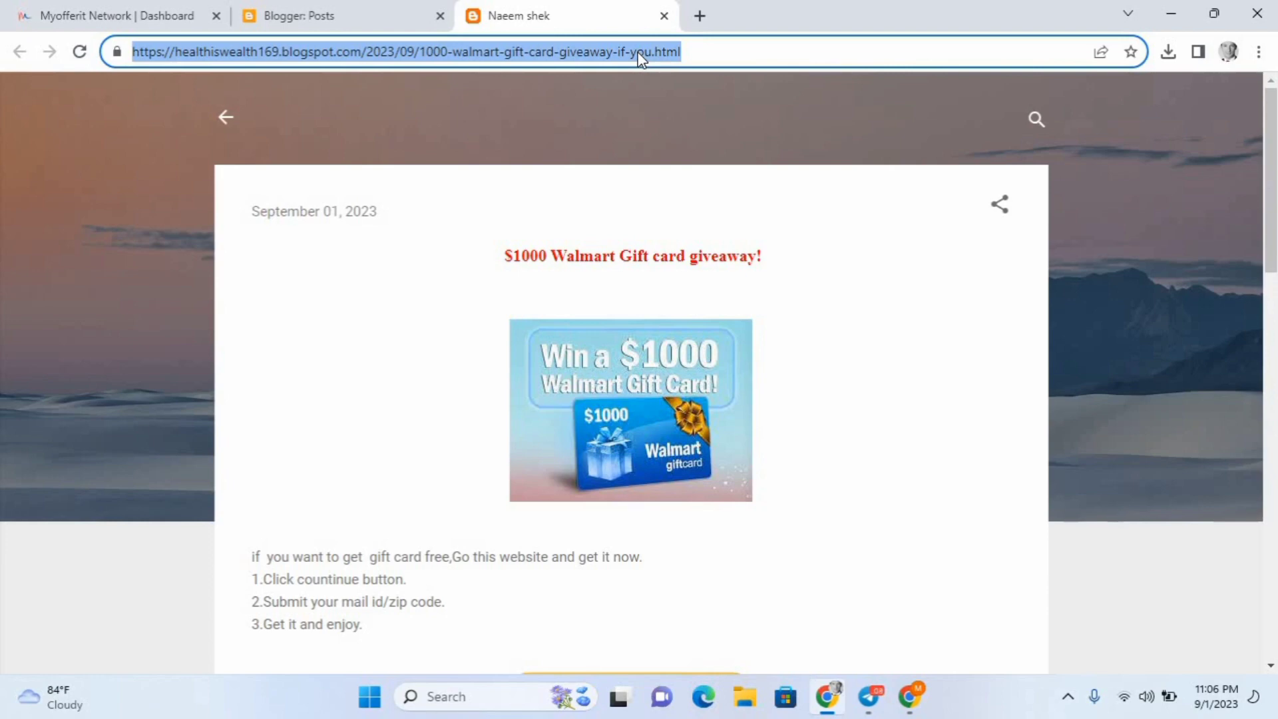
Search Google for "url shortener" in a new browser tab
click(702, 6)
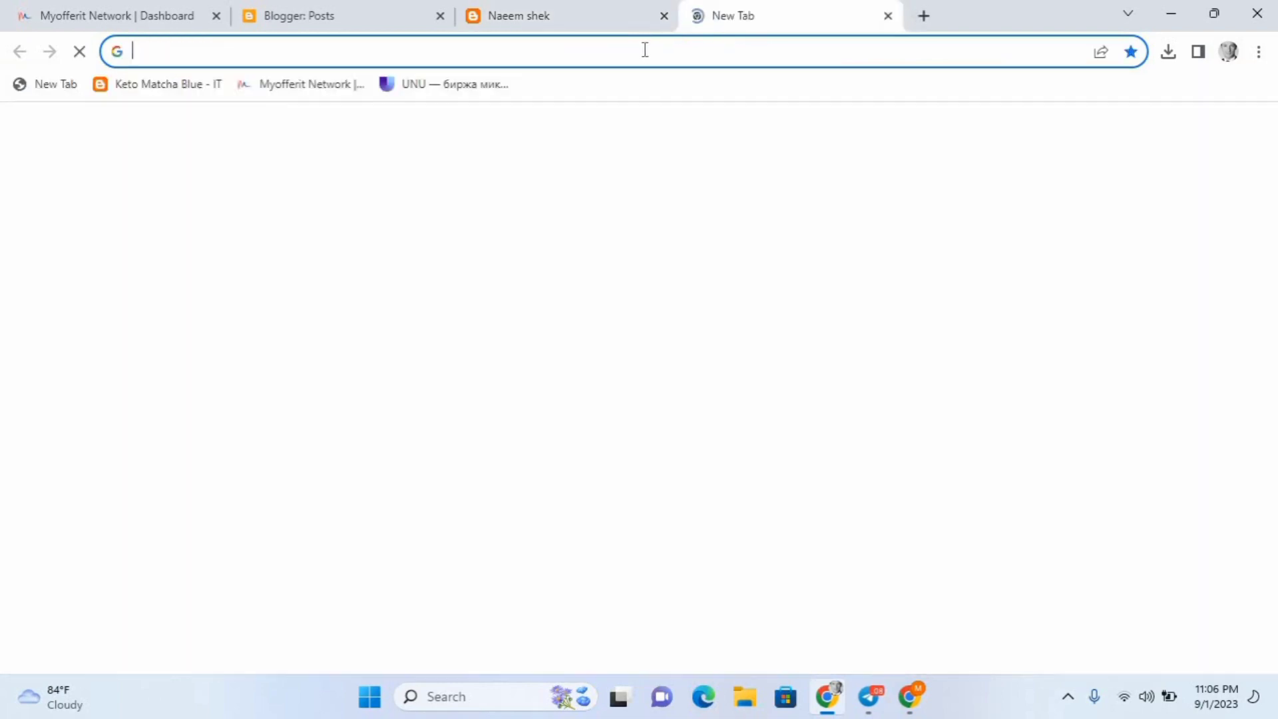
click(645, 50)
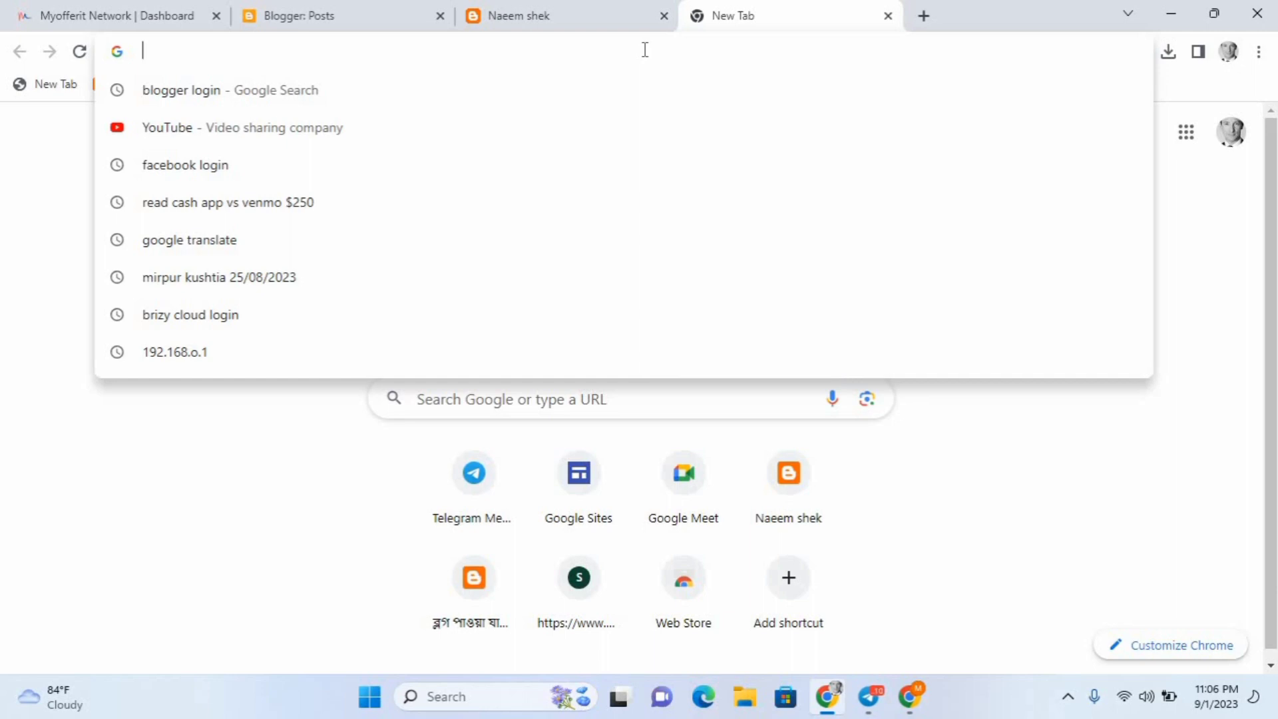
text(so)
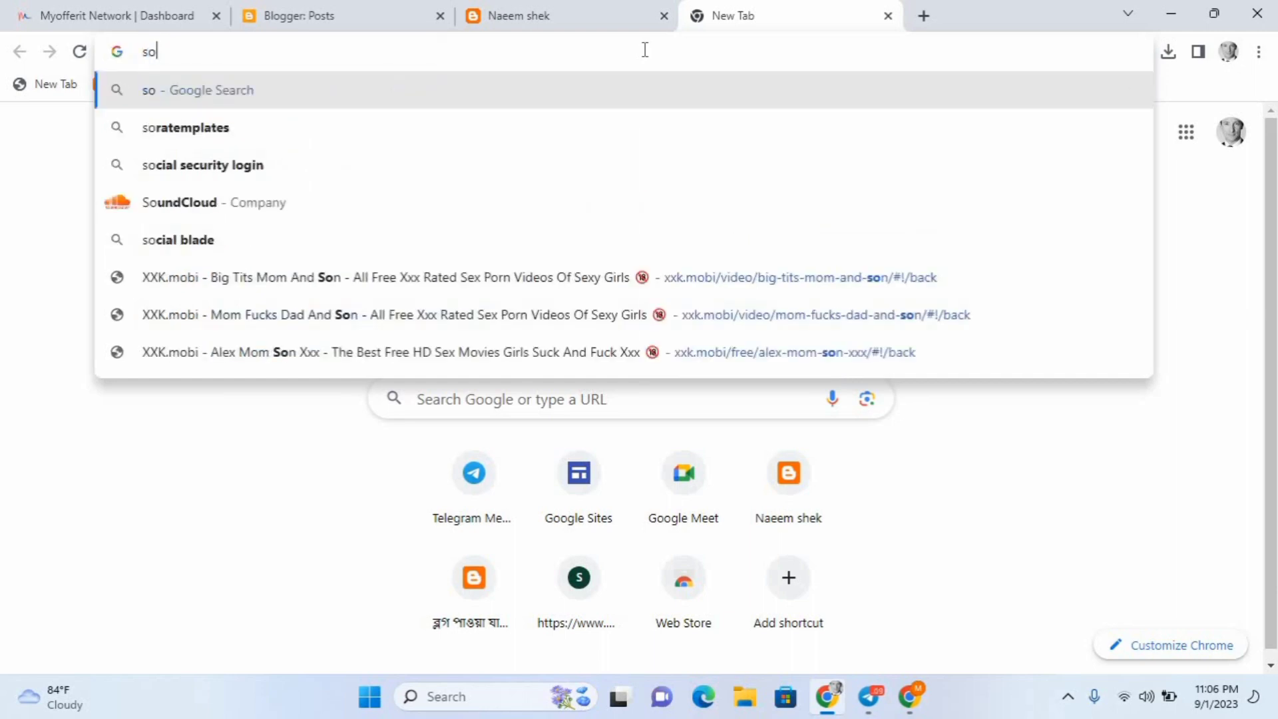
key(Escape)
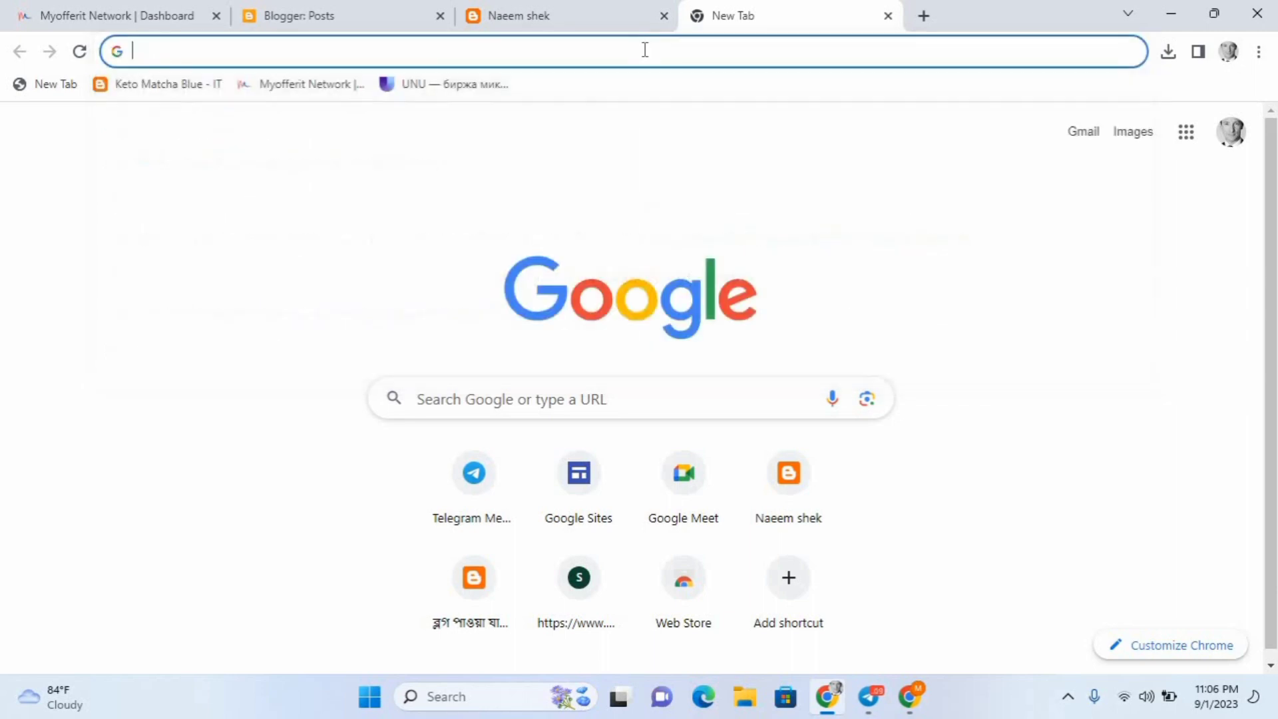
text(url)
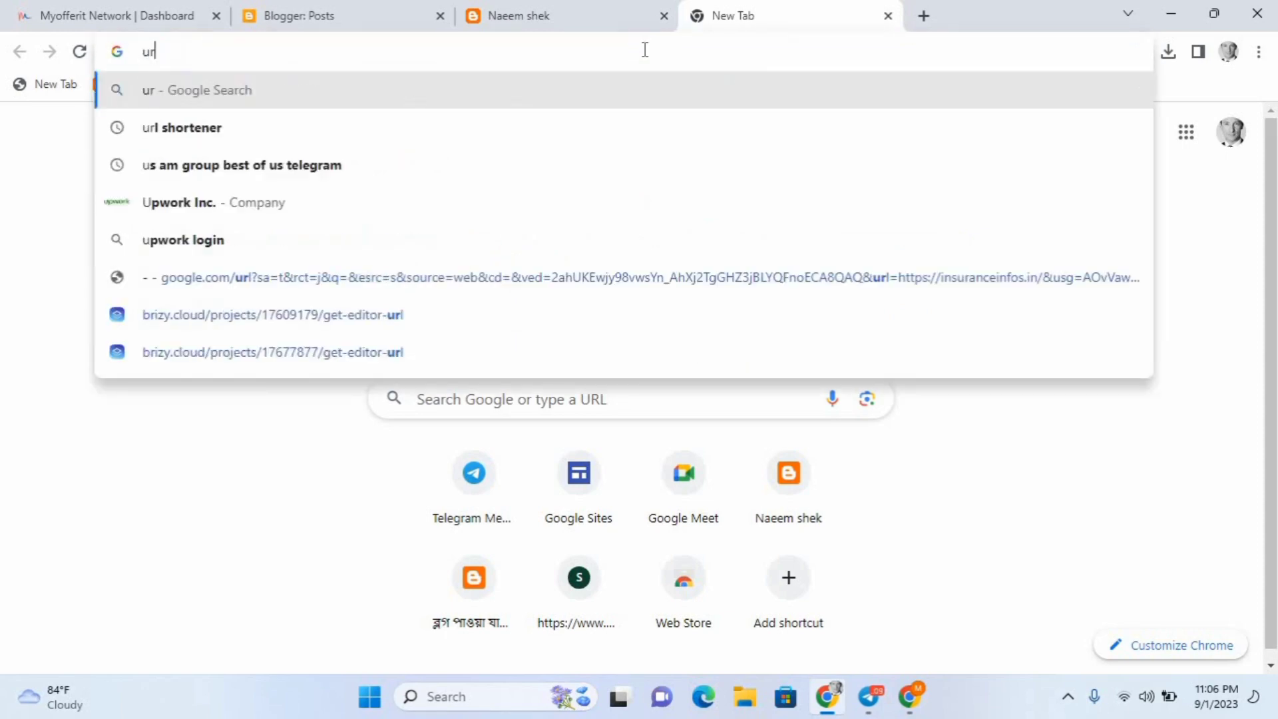
click(590, 124)
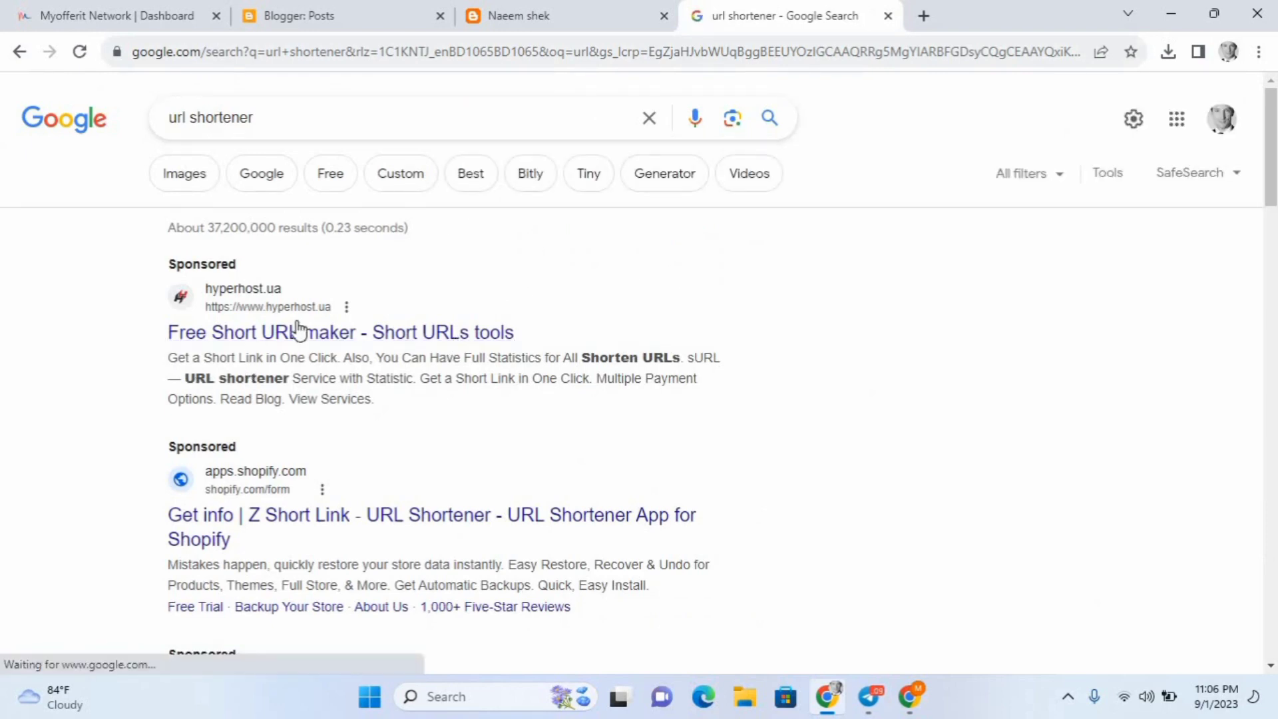
Try to shorten the copied post address with HyperHost's sURL link shortener and look through its page
click(340, 336)
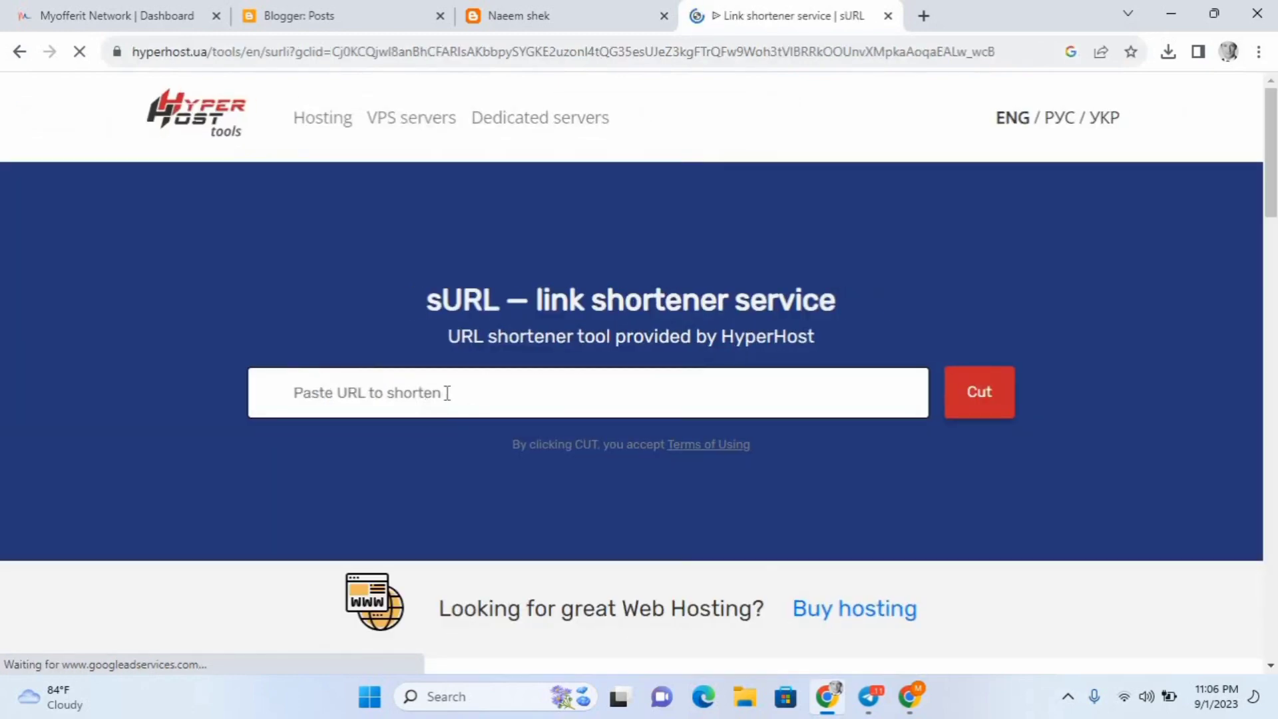
click(447, 392)
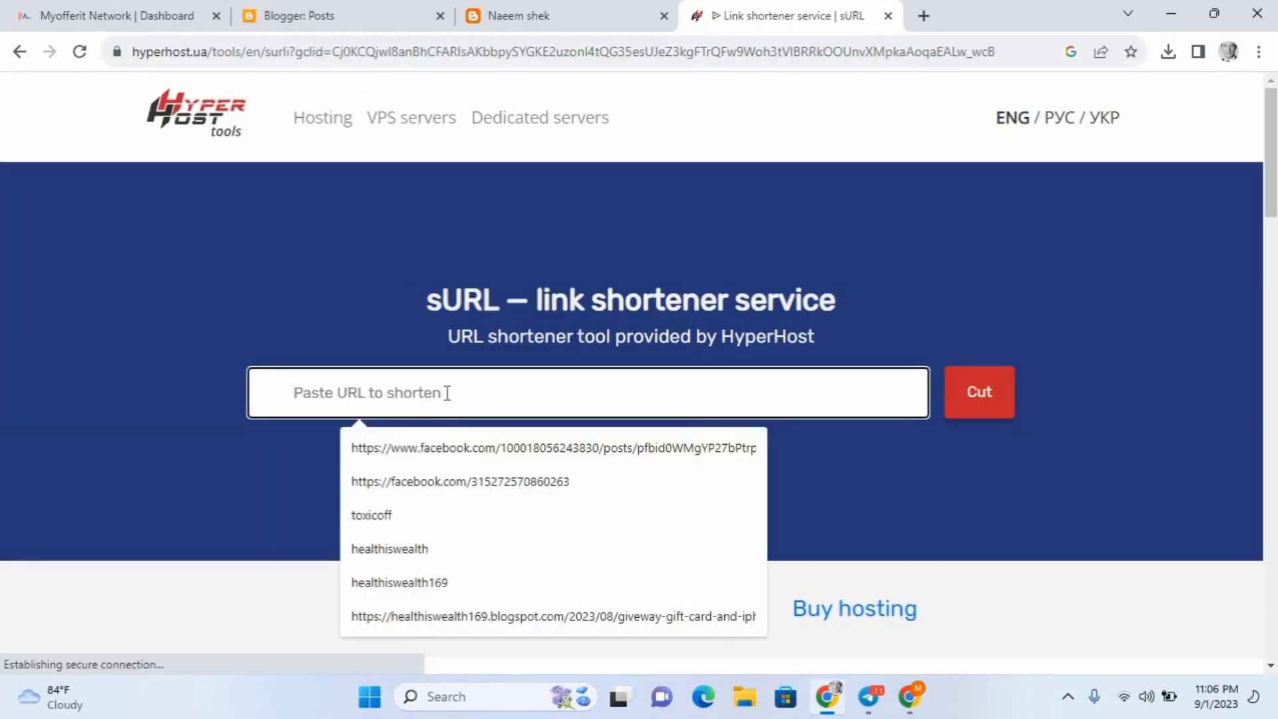
key(ctrl+v)
click(968, 392)
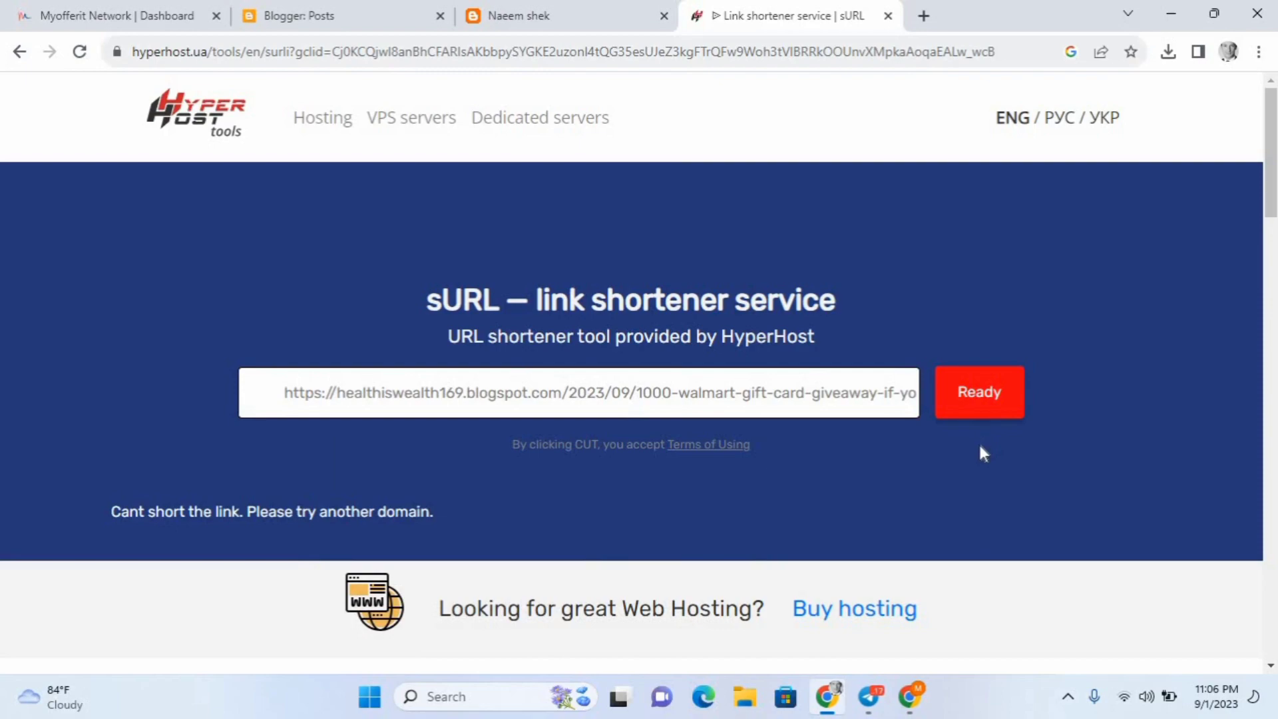
scroll(980, 452, down, 6)
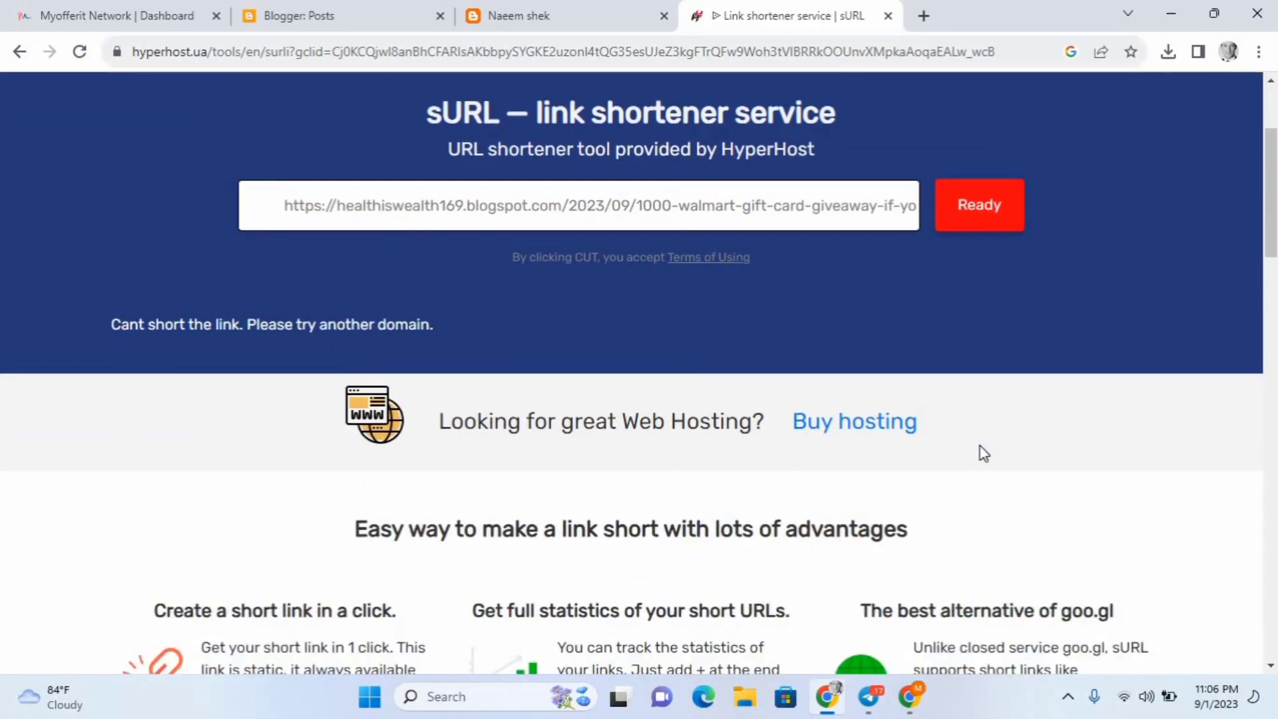
scroll(979, 446, down, 4)
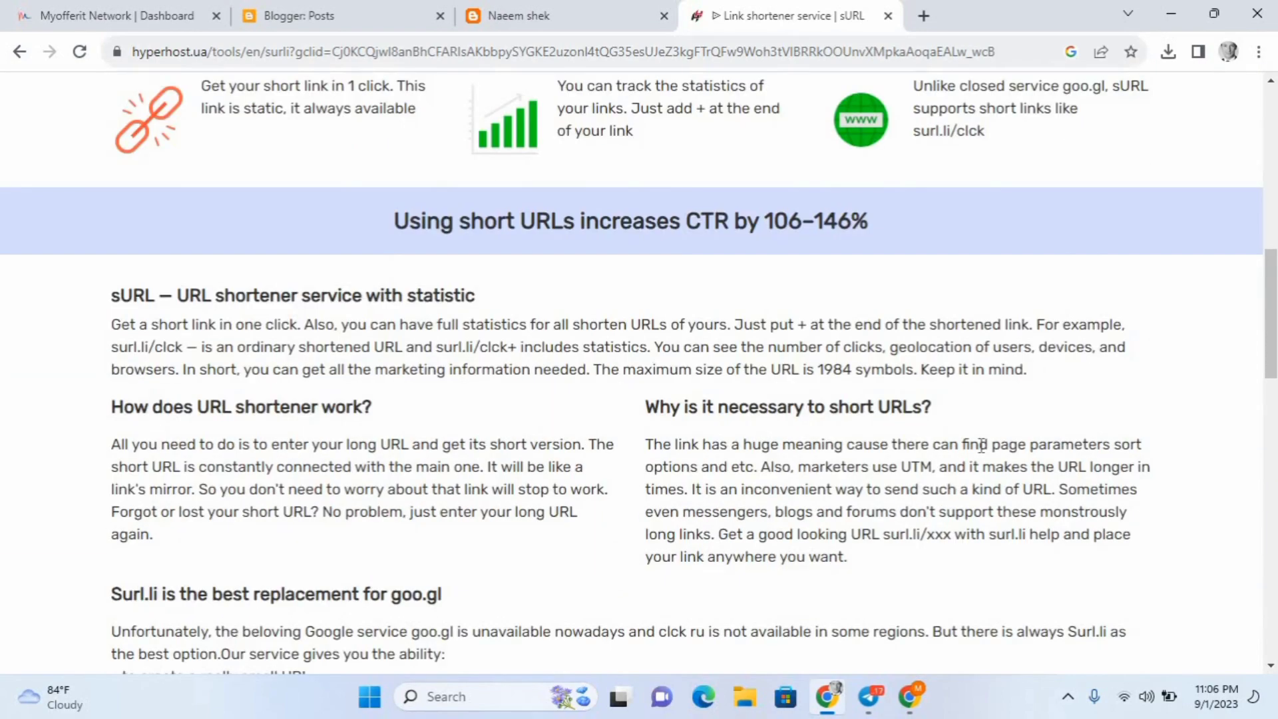
scroll(981, 445, down, 12)
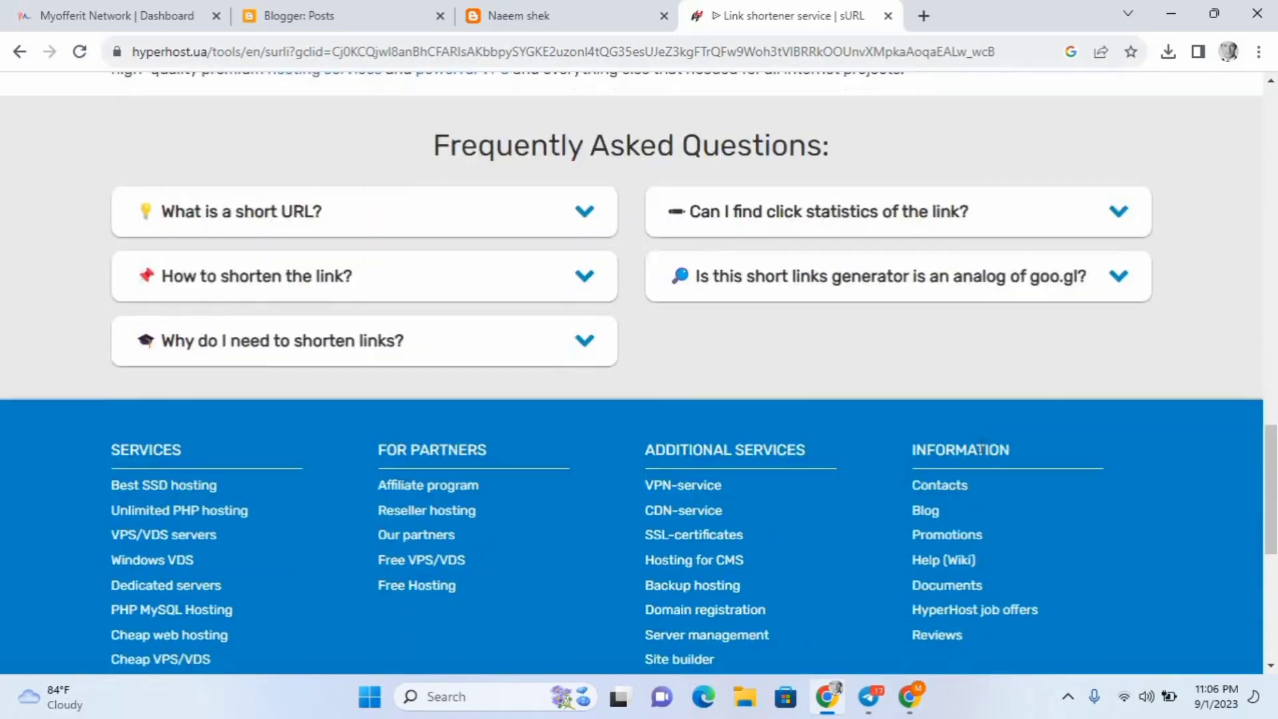
scroll(980, 449, down, 6)
scroll(981, 449, up, 12)
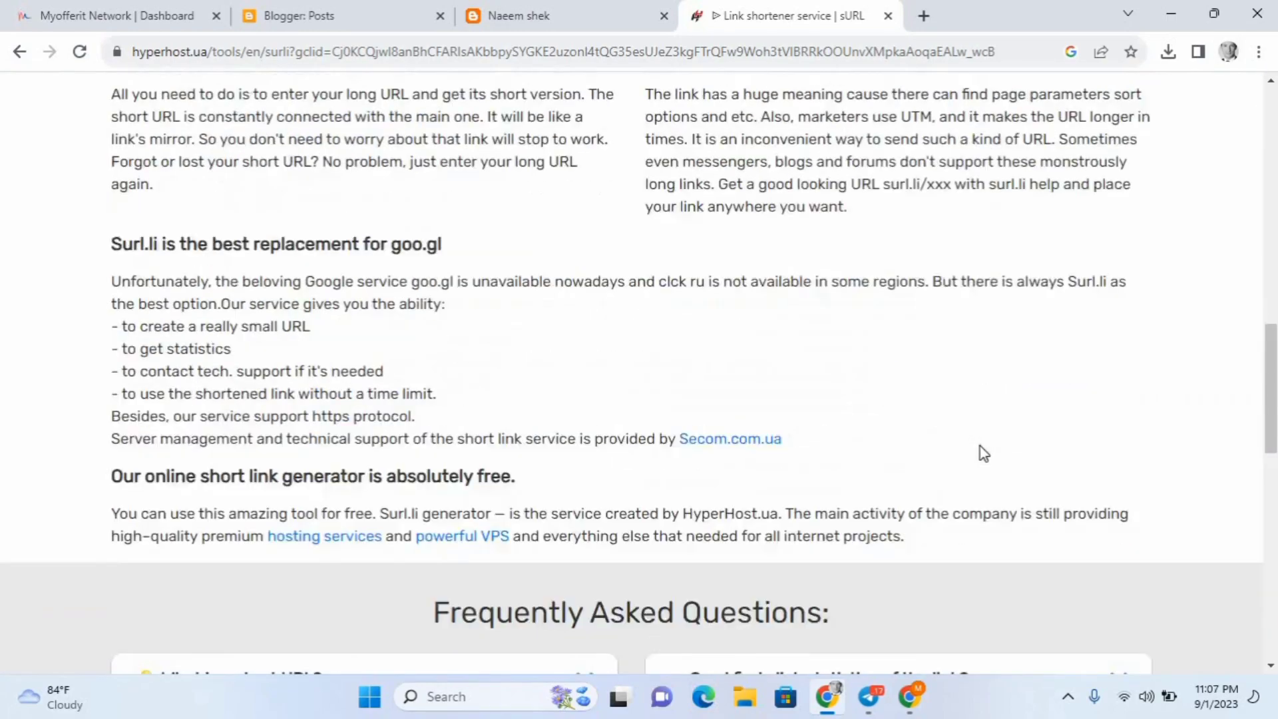
scroll(979, 446, up, 15)
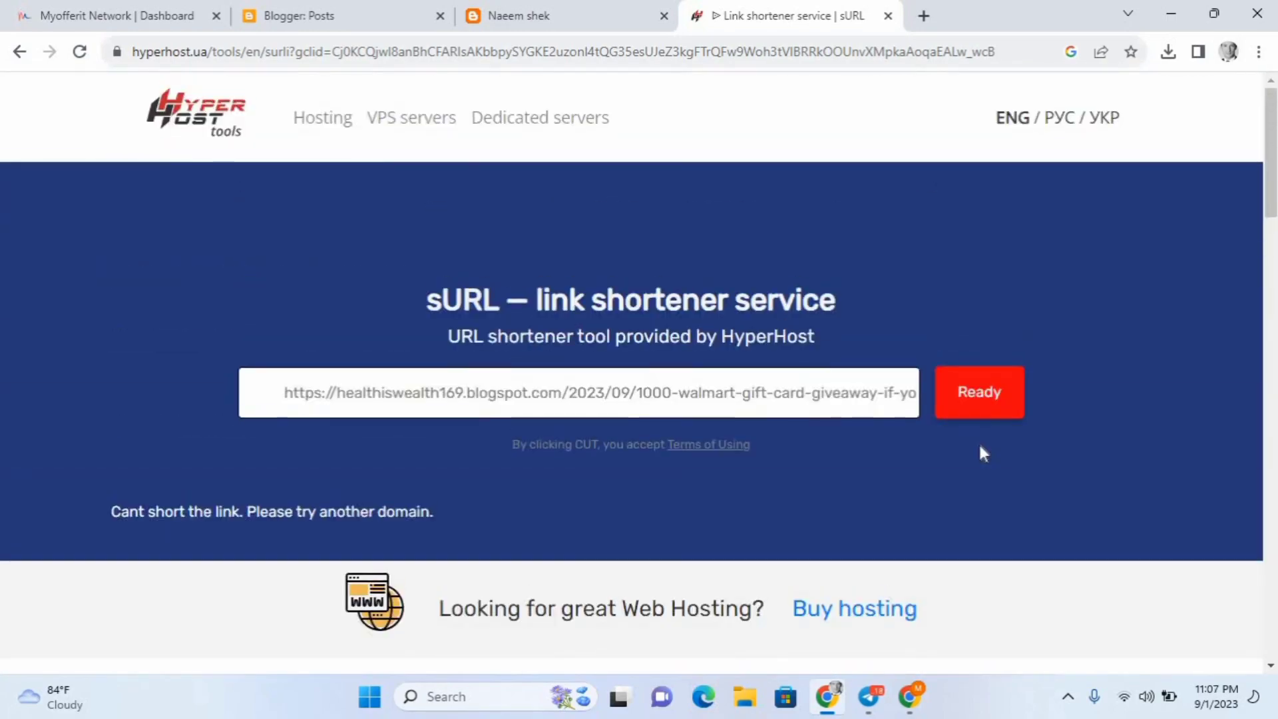
click(985, 406)
Return to the search results, shorten the post address with the shorturl.at URL Shortener and copy the short link
click(19, 52)
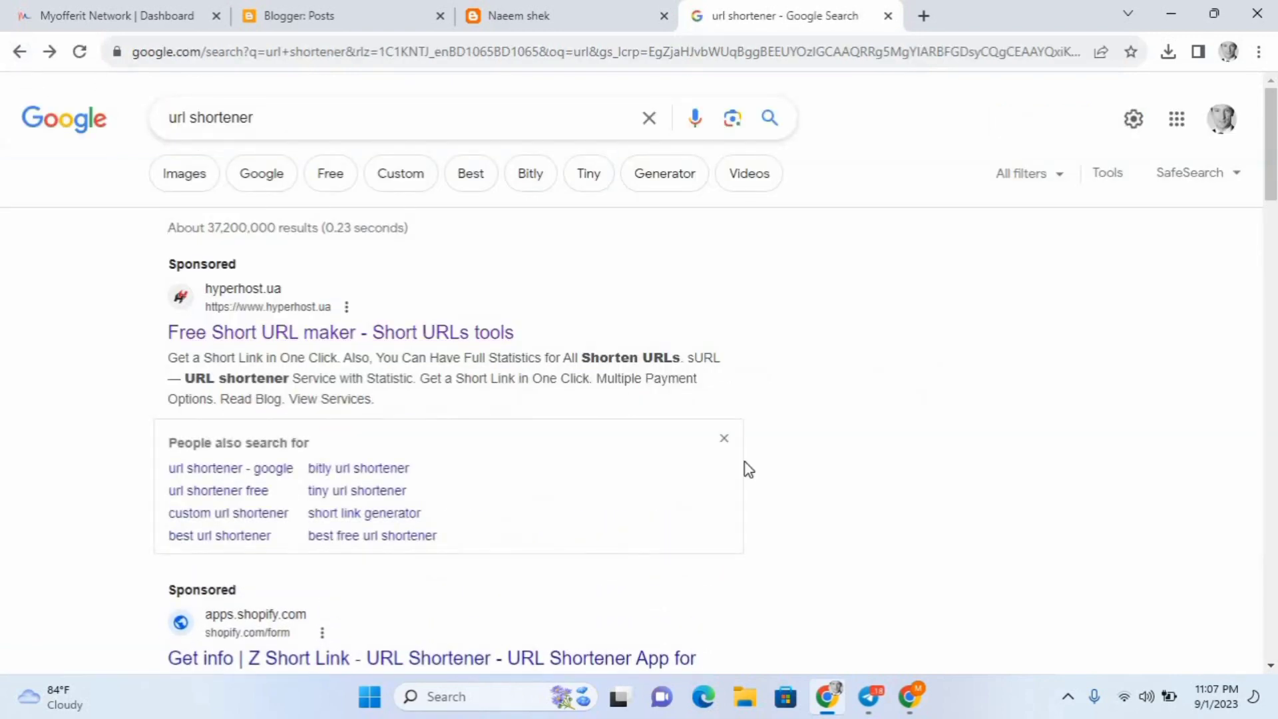
scroll(836, 451, down, 8)
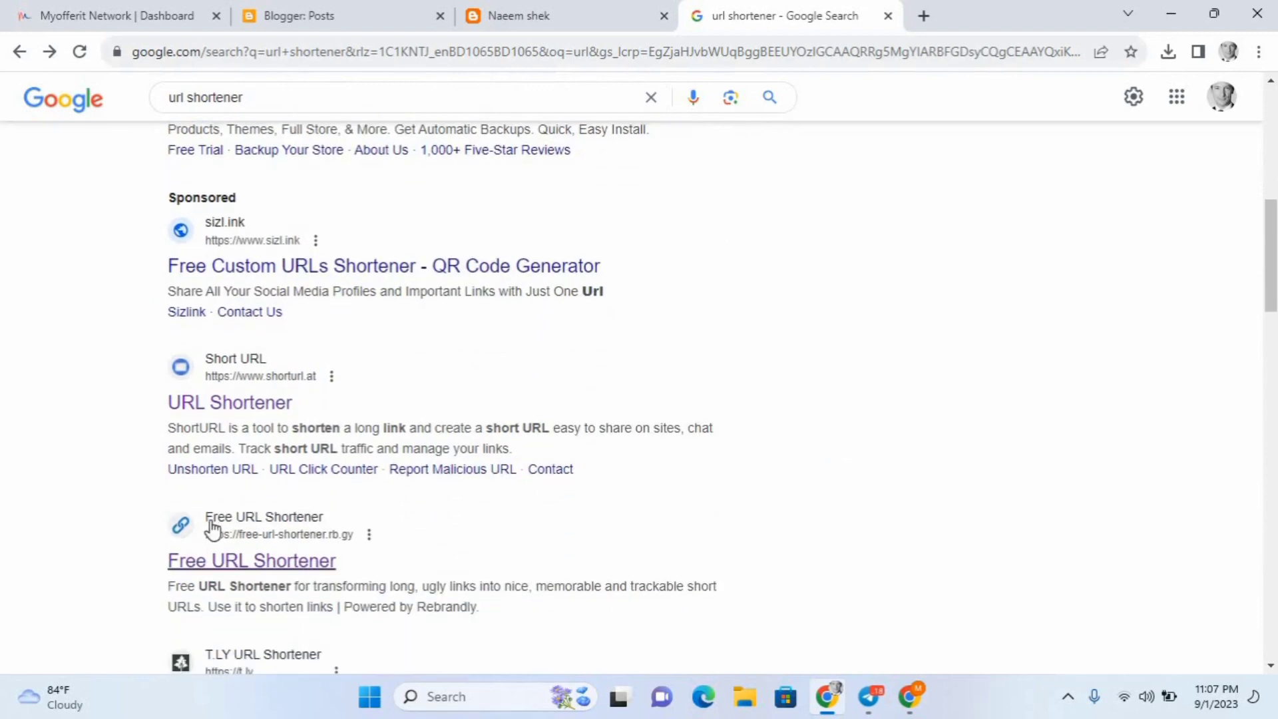
click(220, 411)
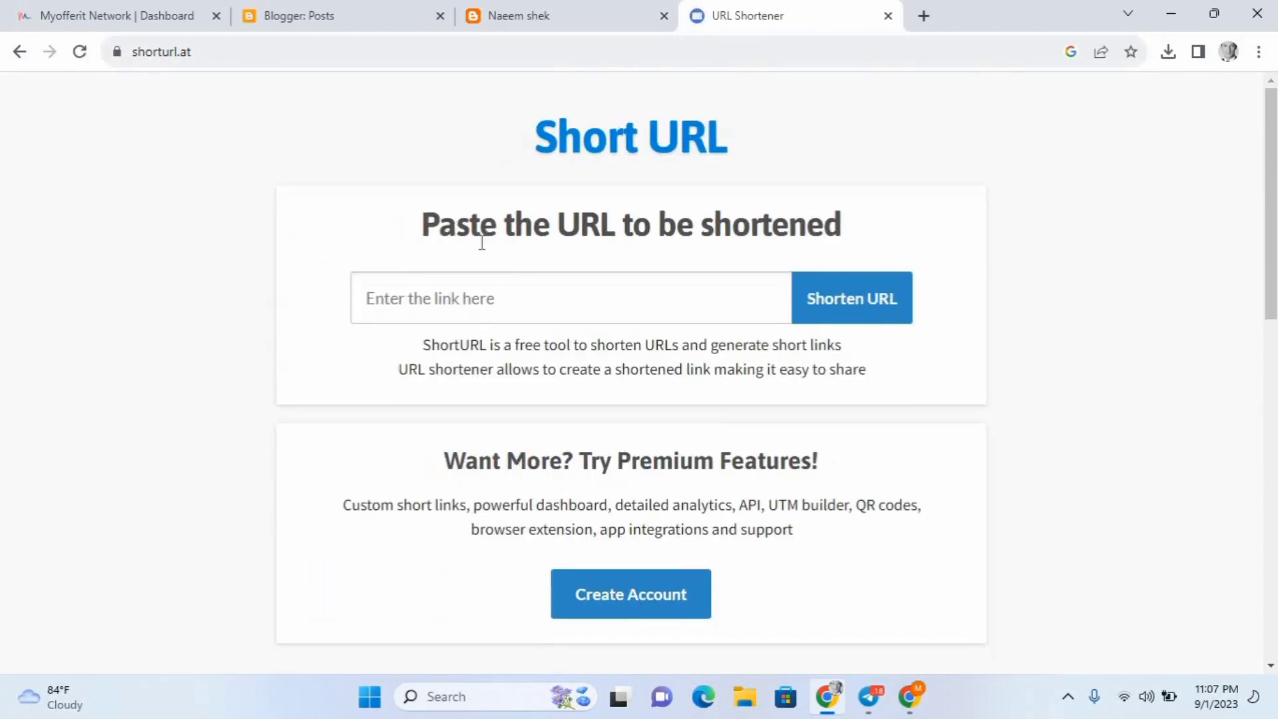
click(504, 298)
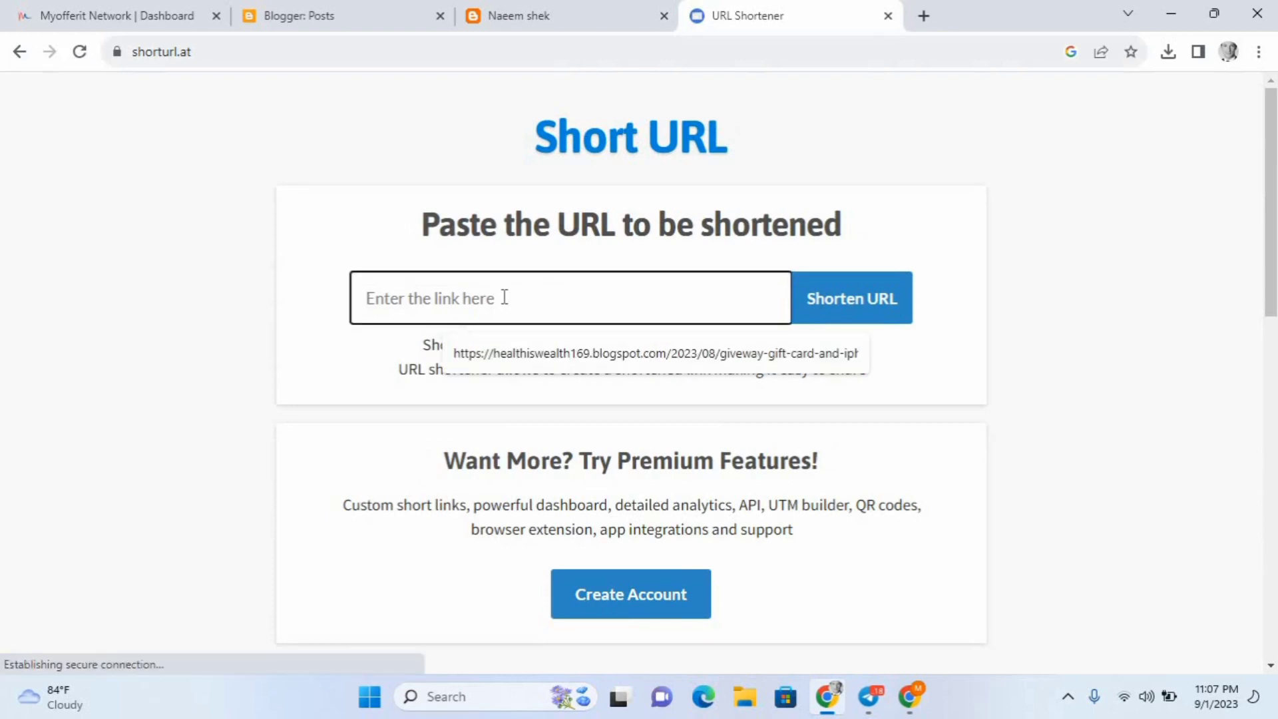
key(ctrl+v)
click(890, 302)
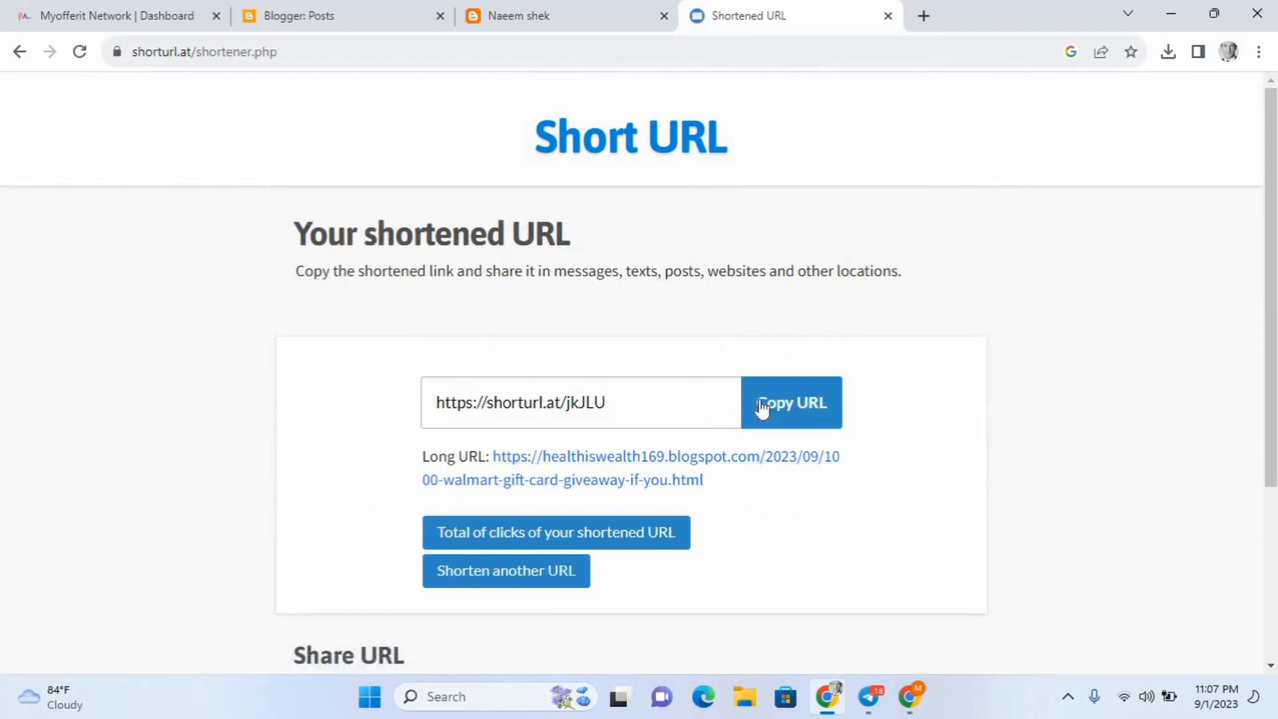
click(818, 409)
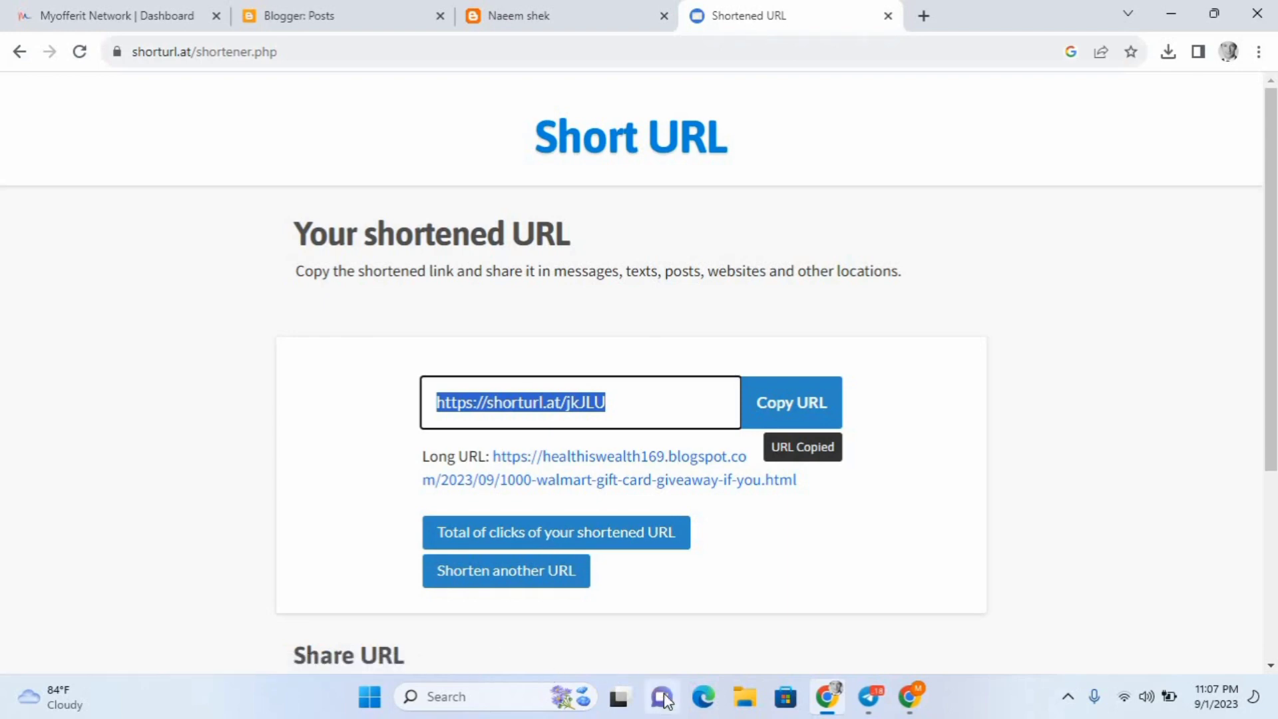
click(1175, 13)
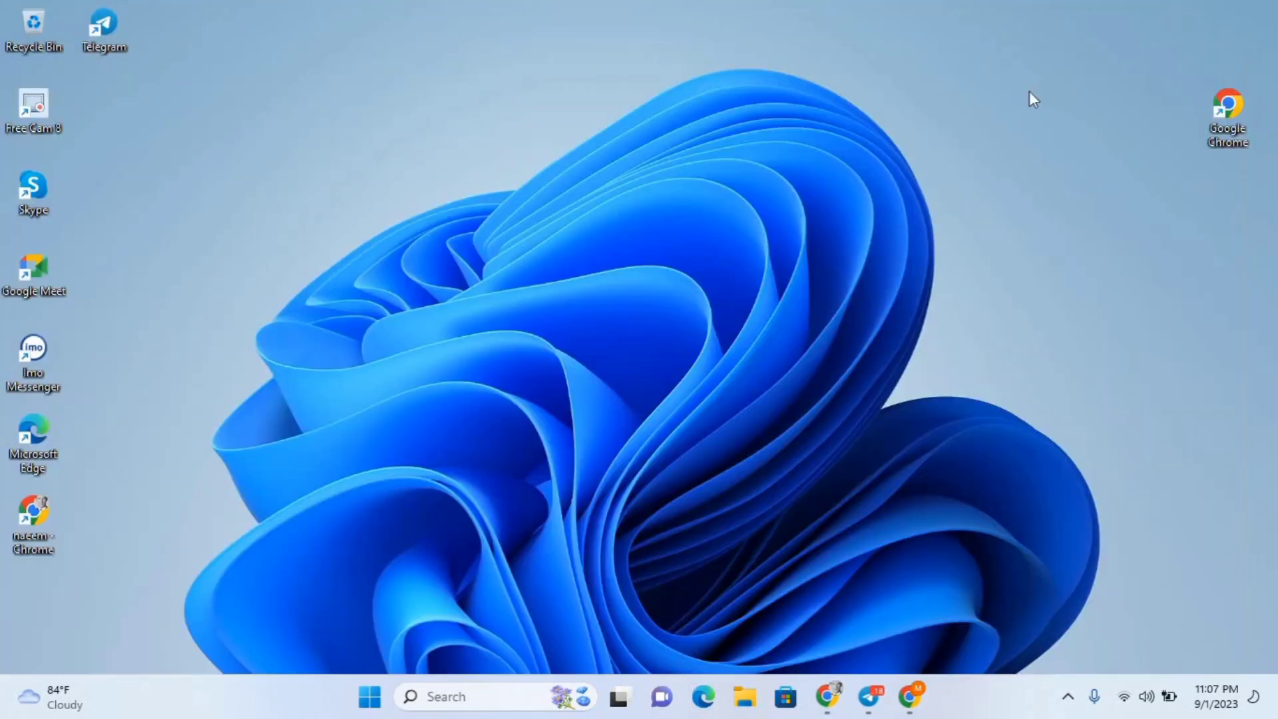
click(706, 699)
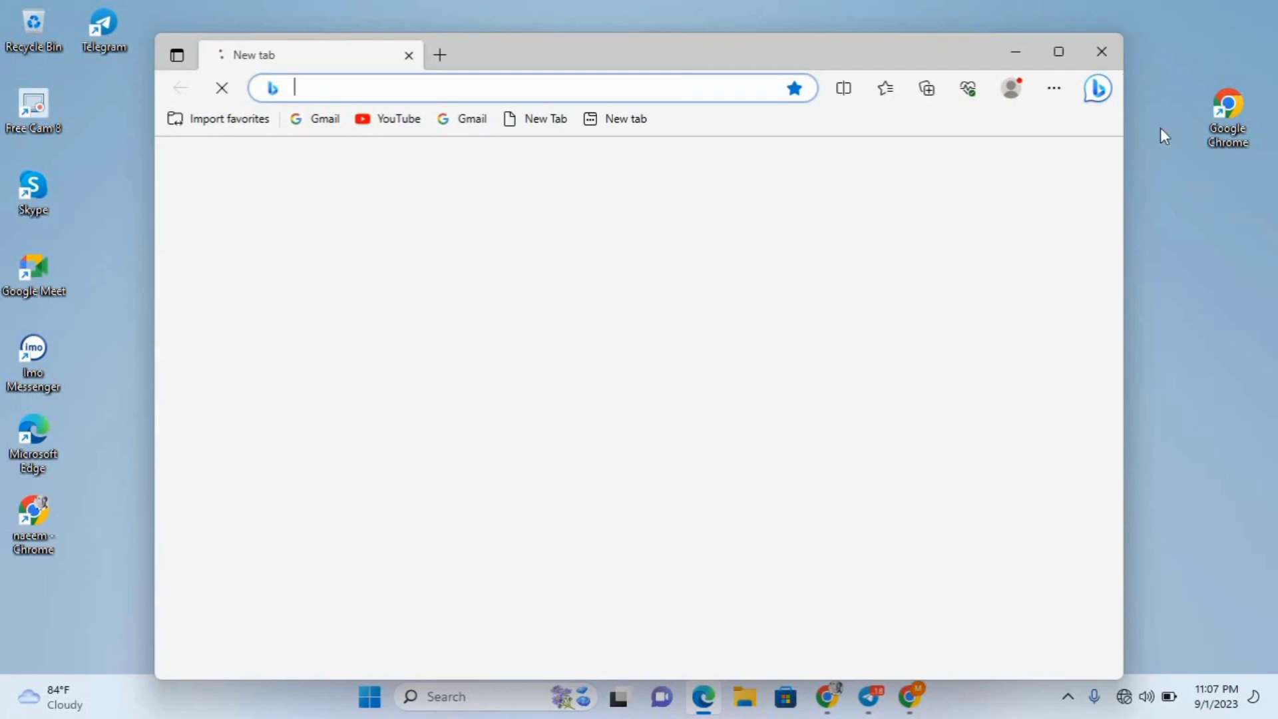
click(1093, 49)
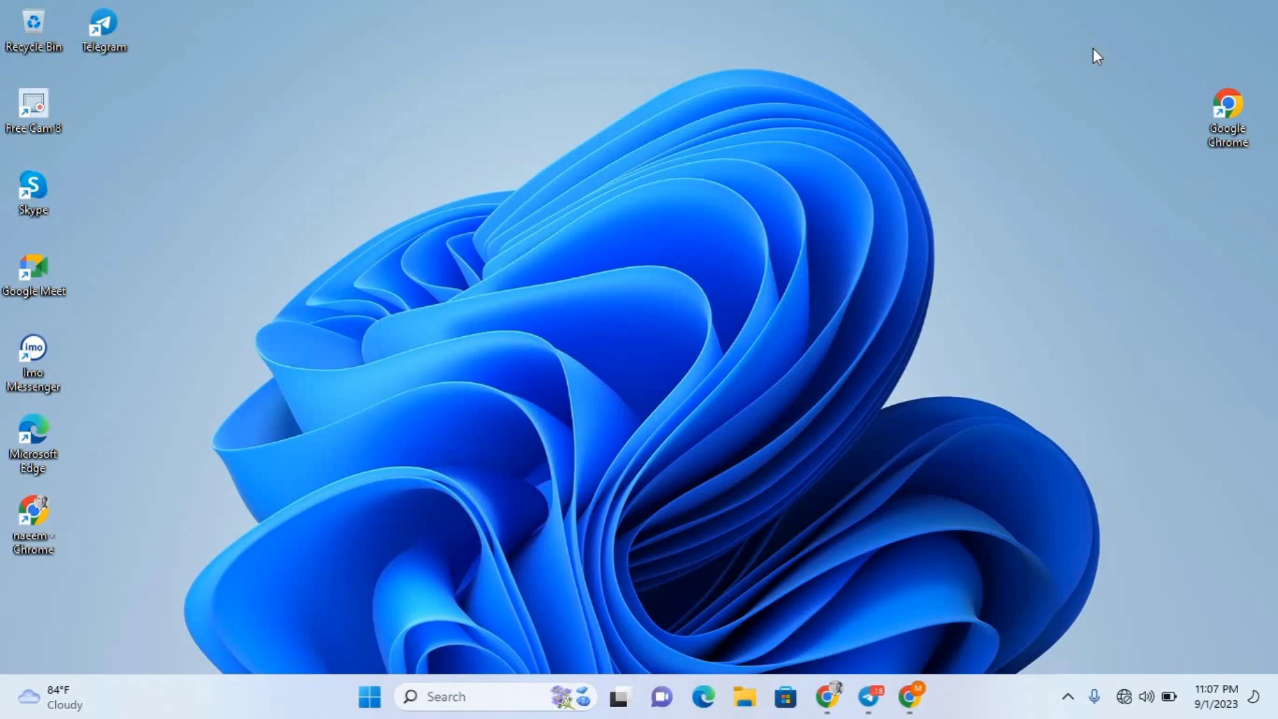